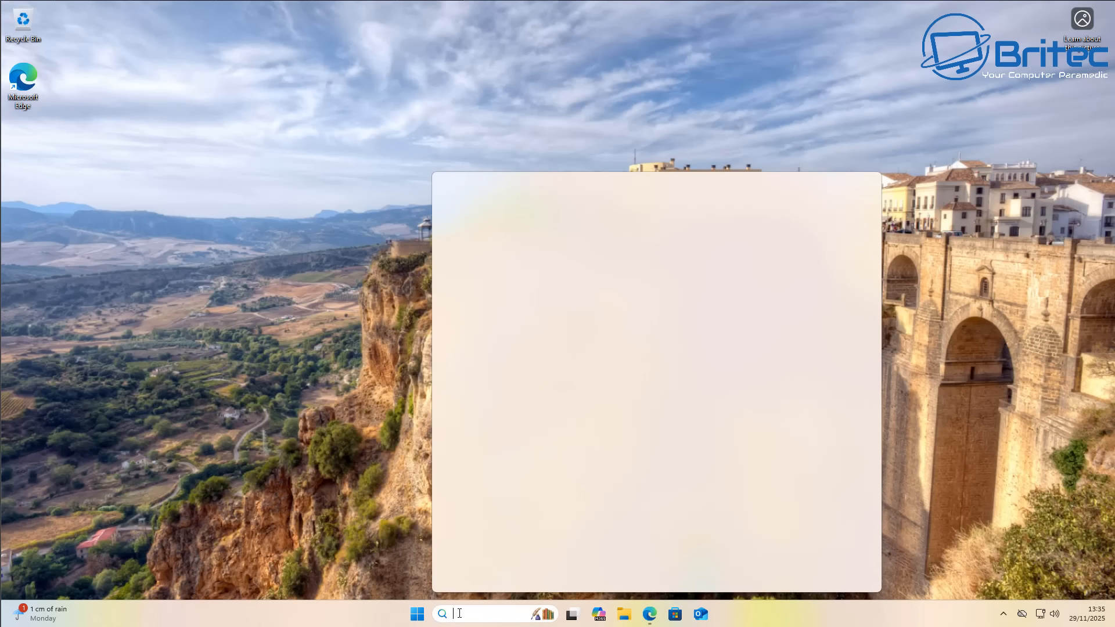
- Check the installed Windows version and build with winver and close the About Windows window
text(winver)
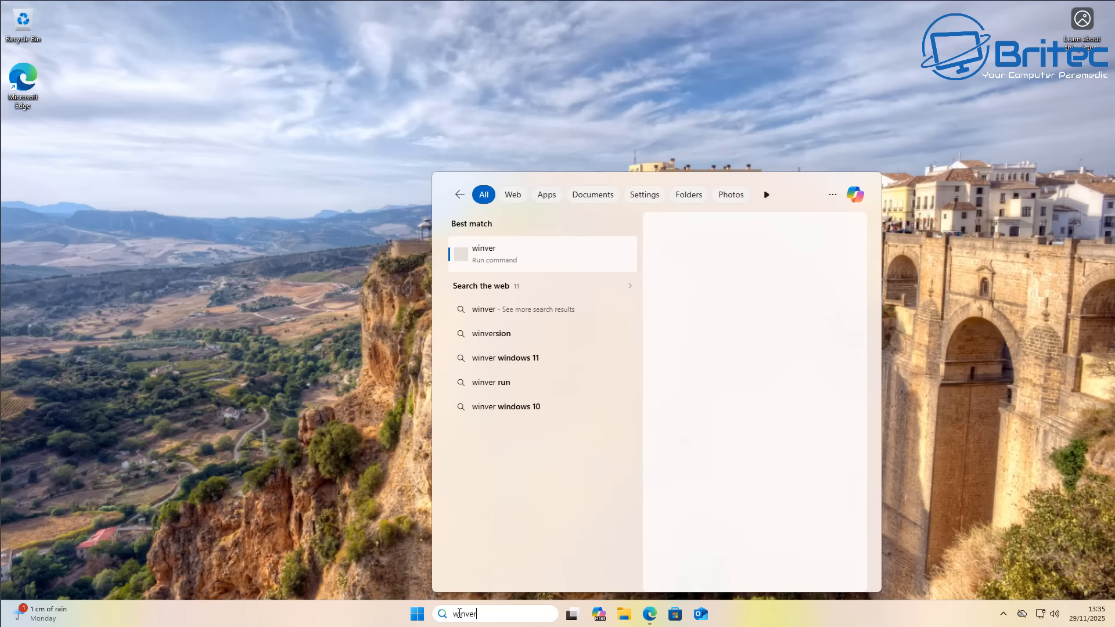
click(498, 251)
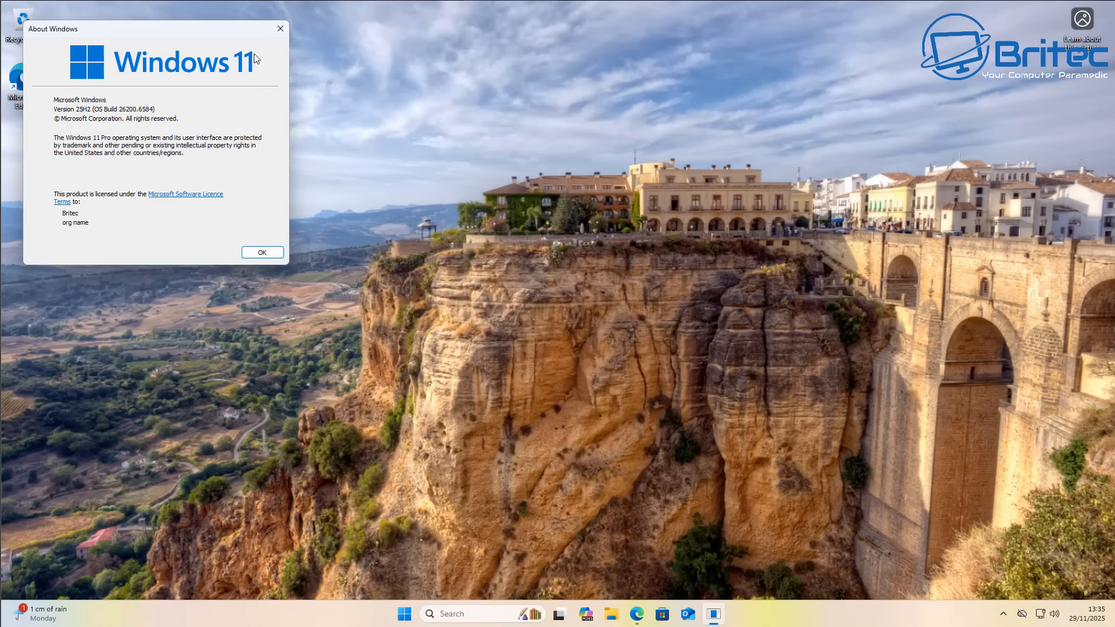
click(282, 33)
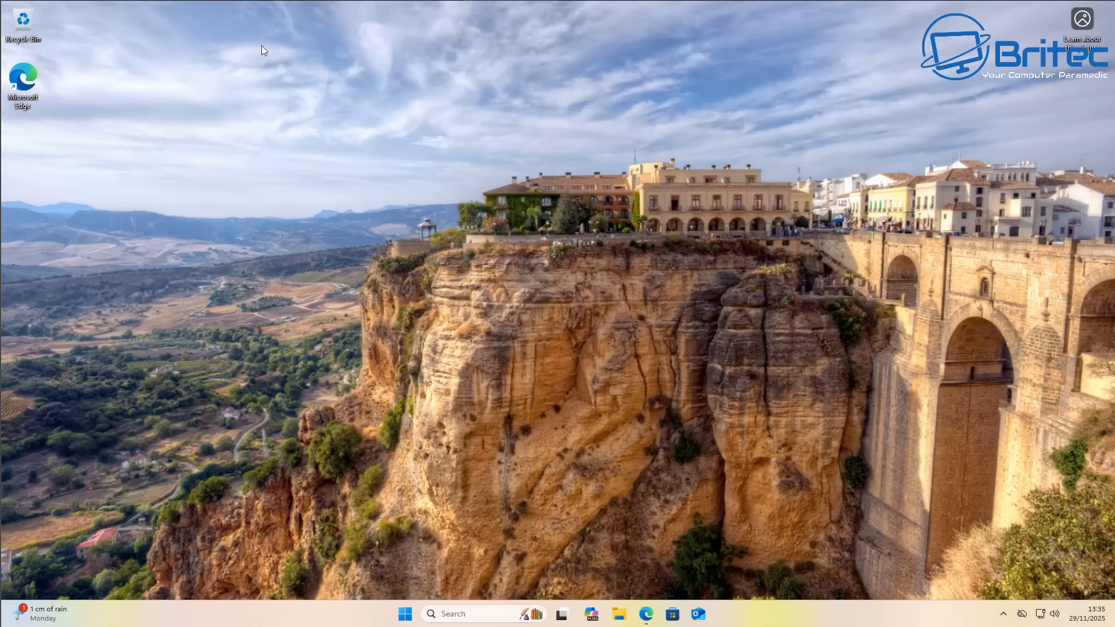
- Switch to Edge, download winaerotweaker.zip from winaerotweaker.com, show it in its folder and close the browser
click(649, 614)
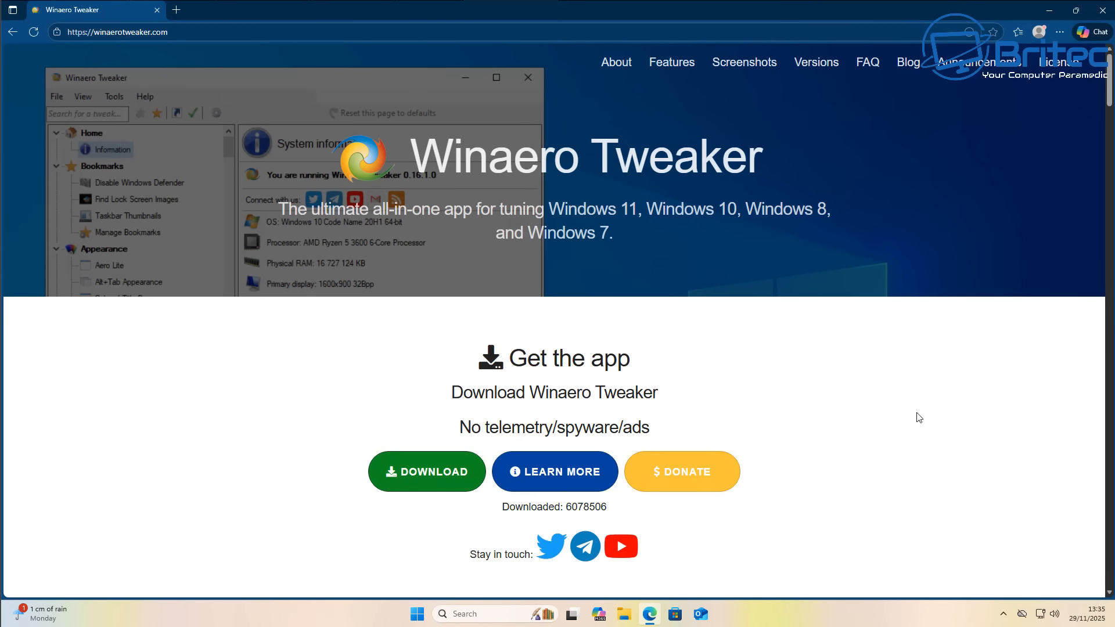
click(416, 476)
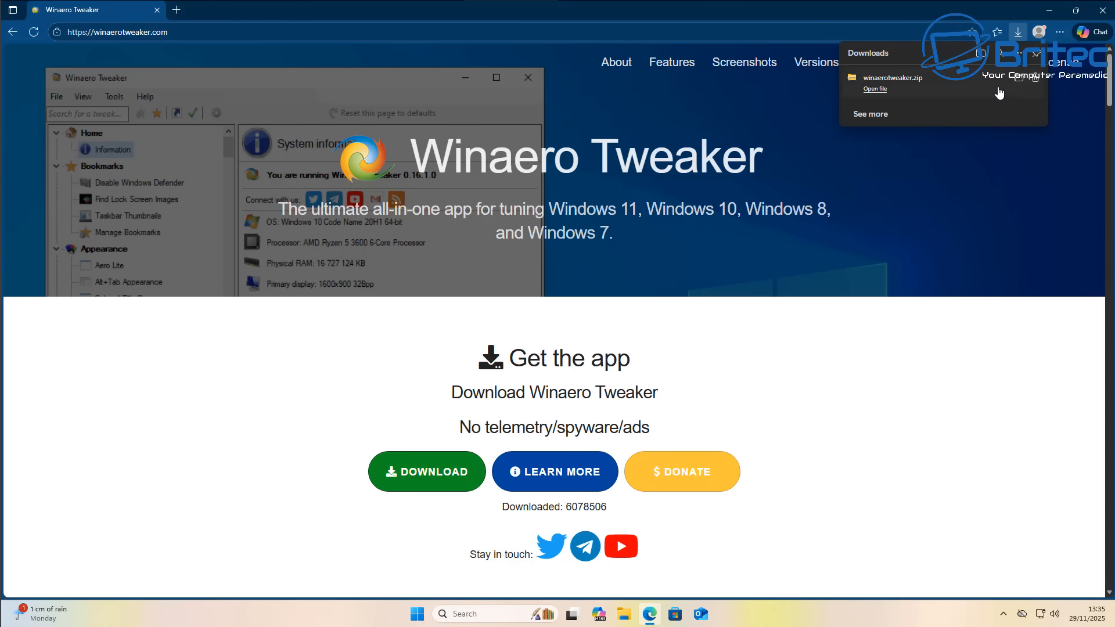
click(1021, 85)
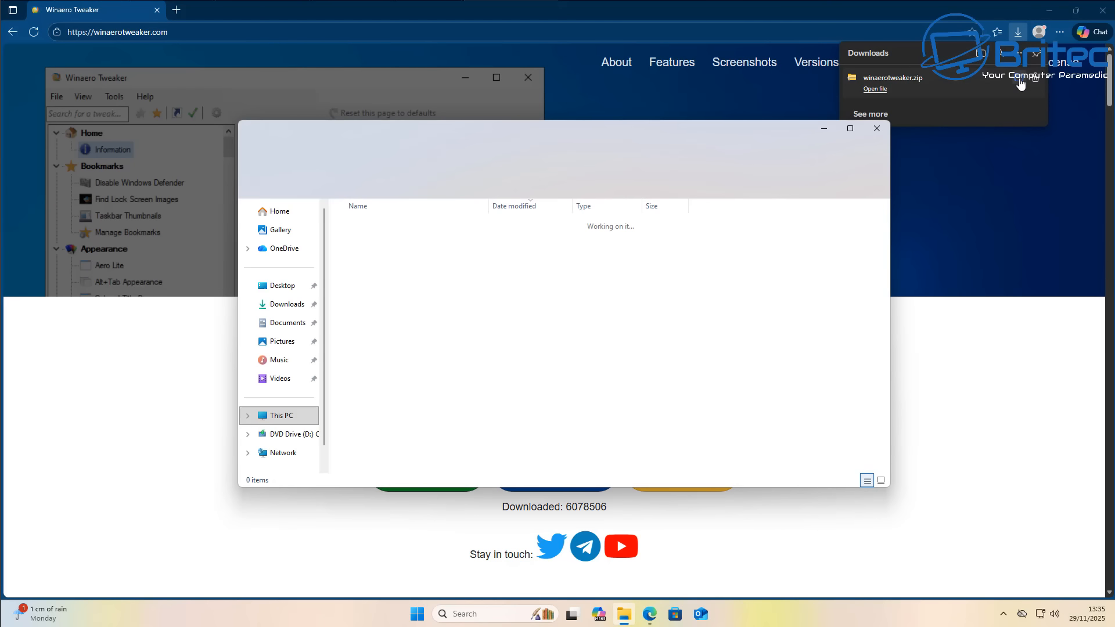
click(1102, 13)
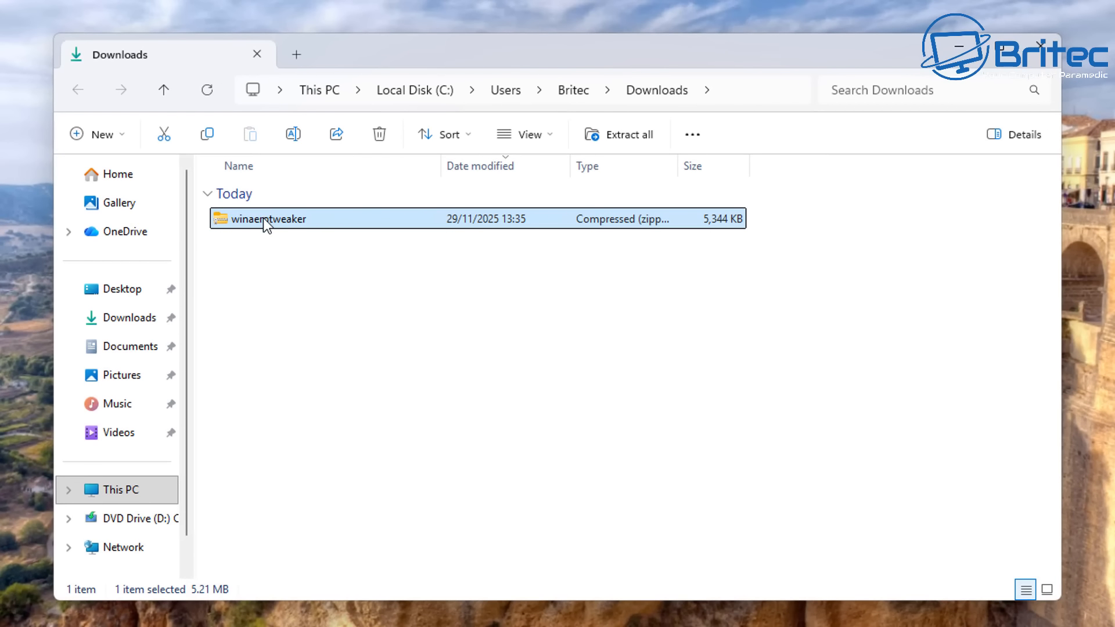
- Extract the winaerotweaker archive into a winaerotweaker folder inside Downloads, showing the extracted files when complete
right_click(263, 219)
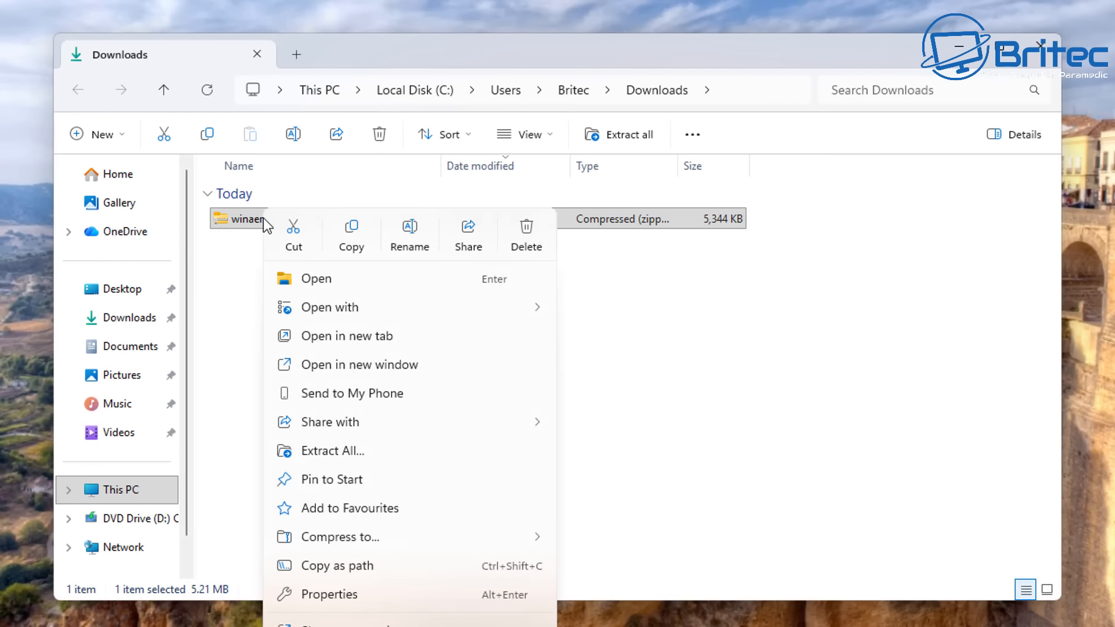
click(335, 450)
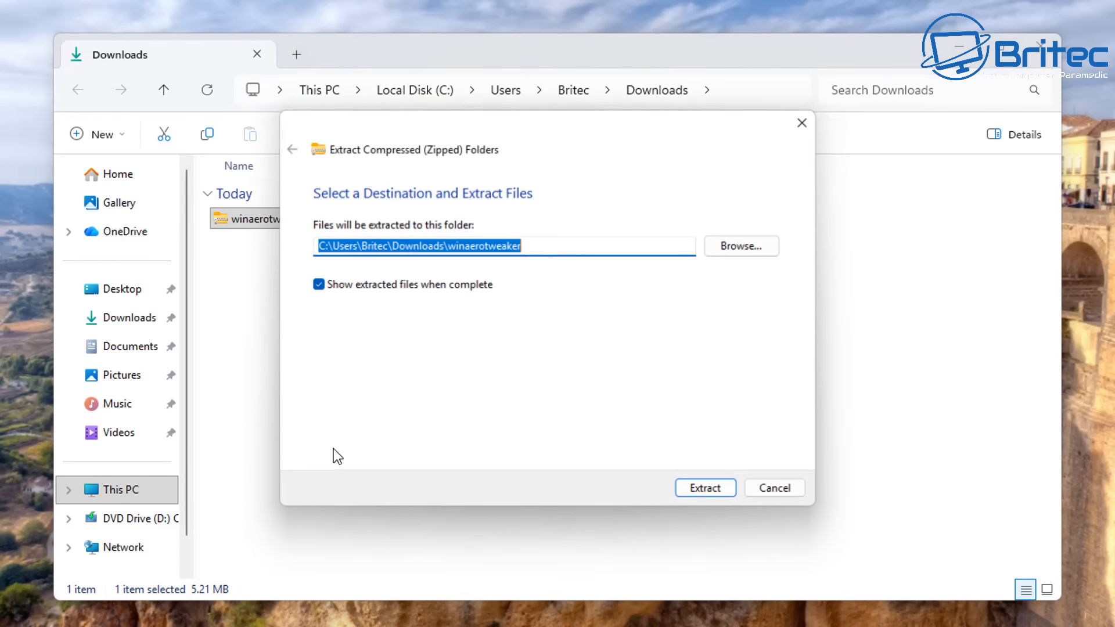
click(730, 497)
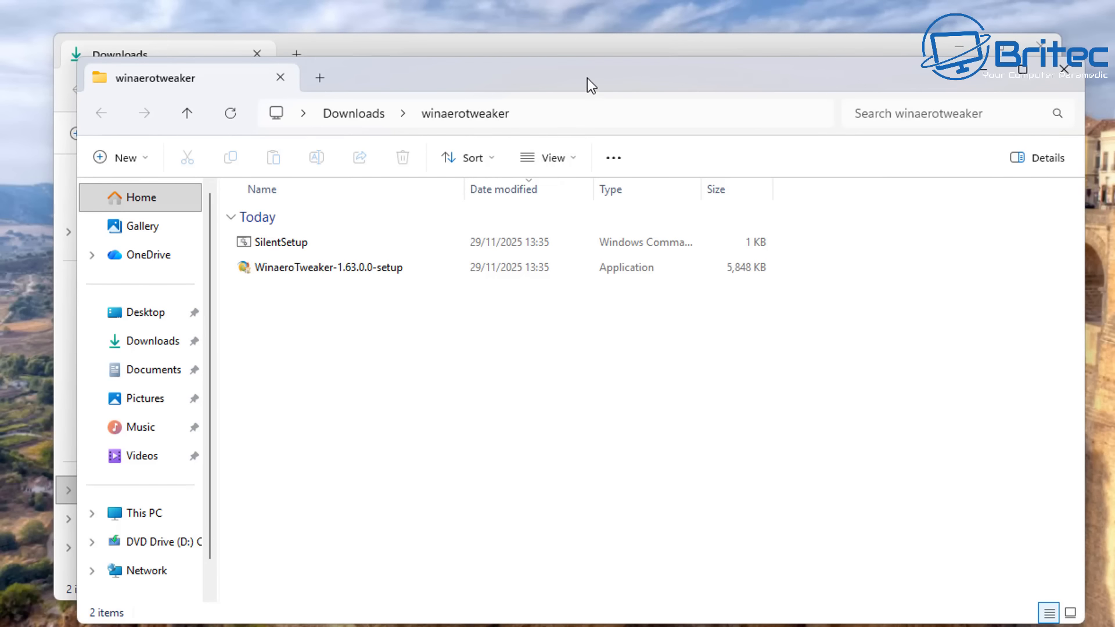
drag(587, 79, 566, 54)
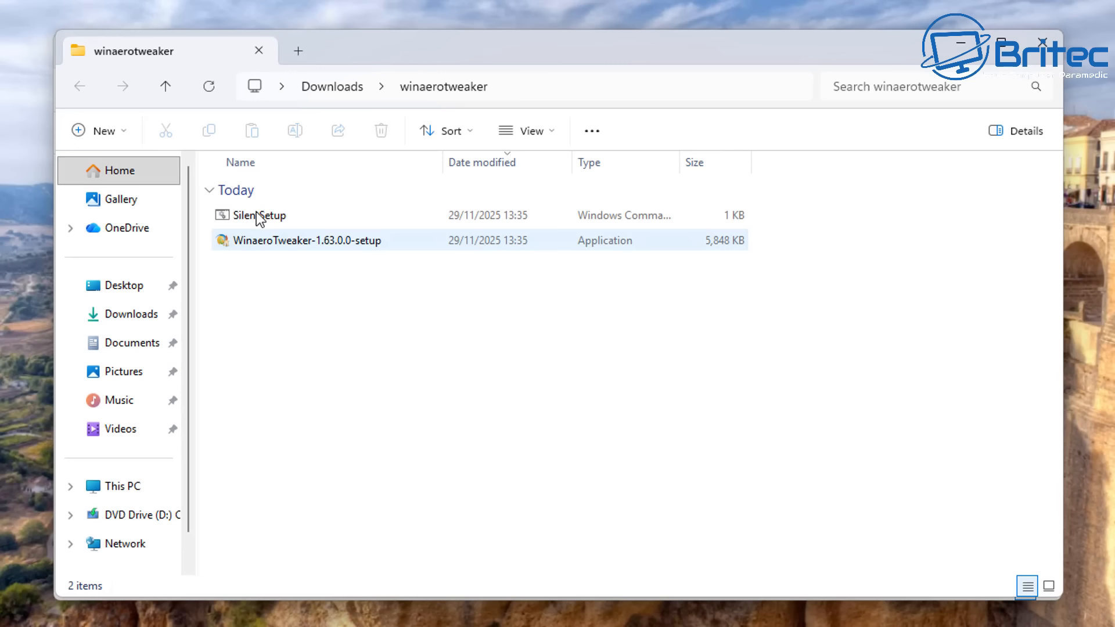
- Run the WinaeroTweaker-1.63.0.0-setup installer, allow it to make changes and close the File Explorer windows
click(301, 245)
double_click(301, 242)
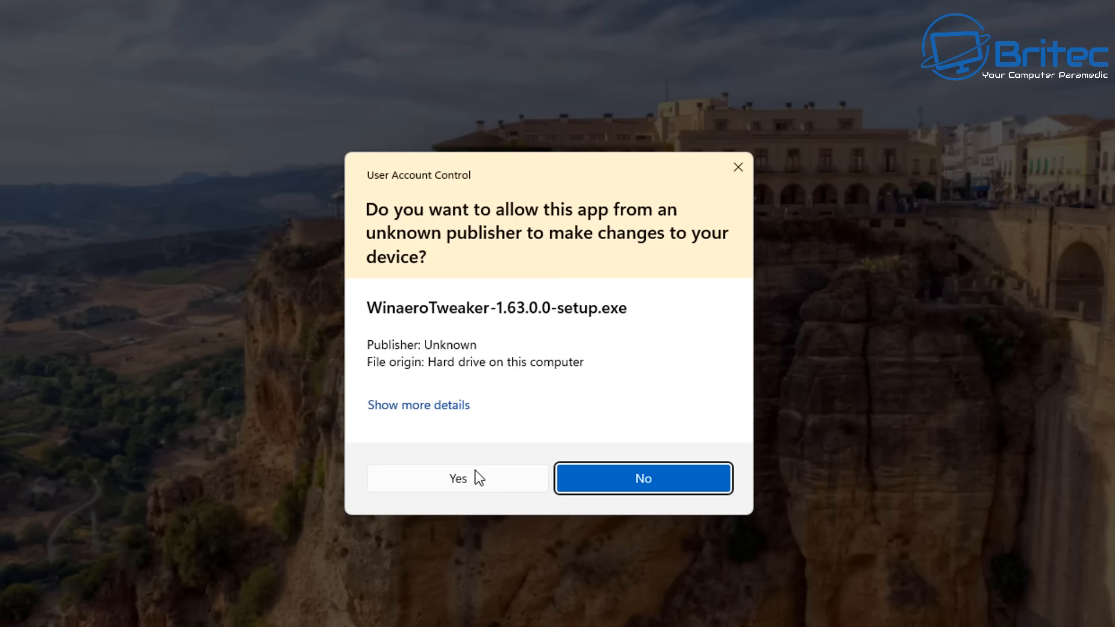
click(471, 478)
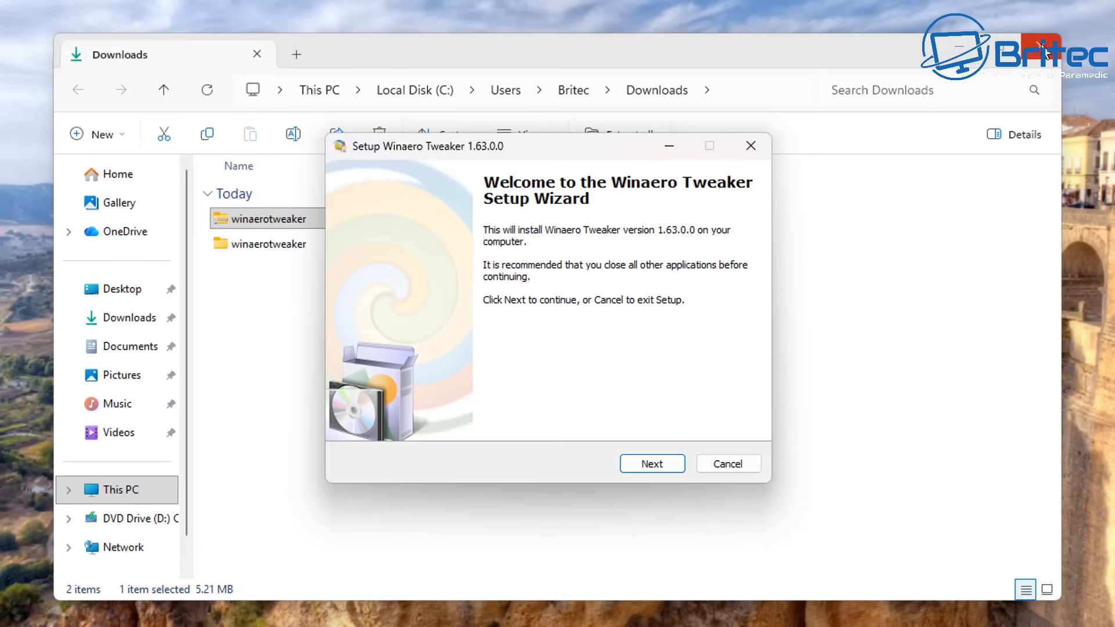
click(1043, 47)
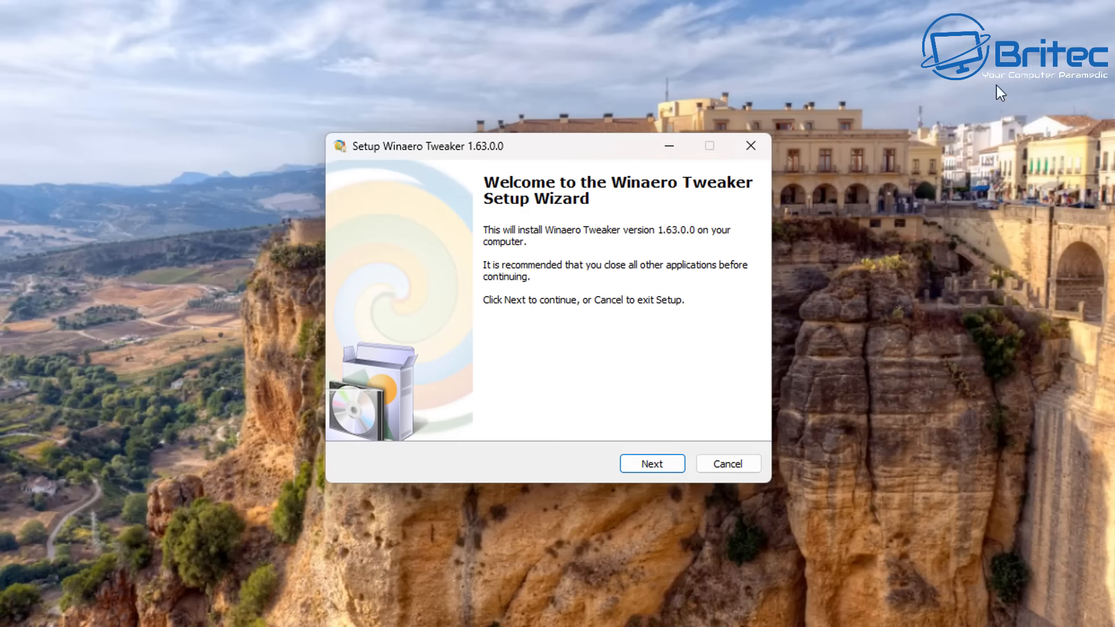
- Install Winaero Tweaker in portable mode to C:\WinaeroTweaker, accepting the license agreement, and finish the setup wizard
click(656, 464)
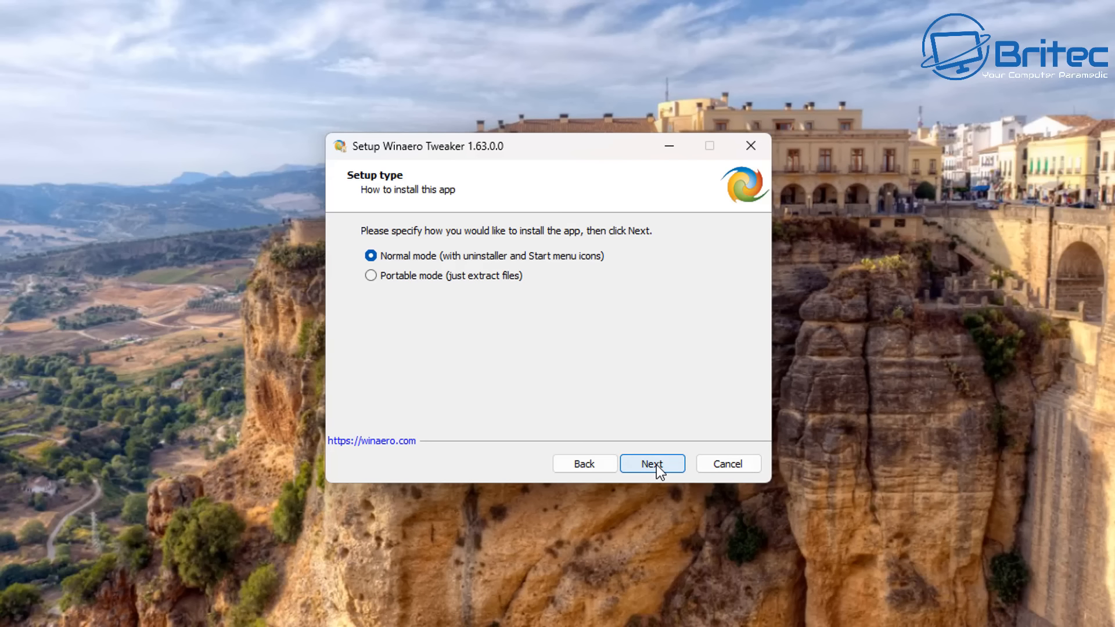
click(402, 279)
click(655, 466)
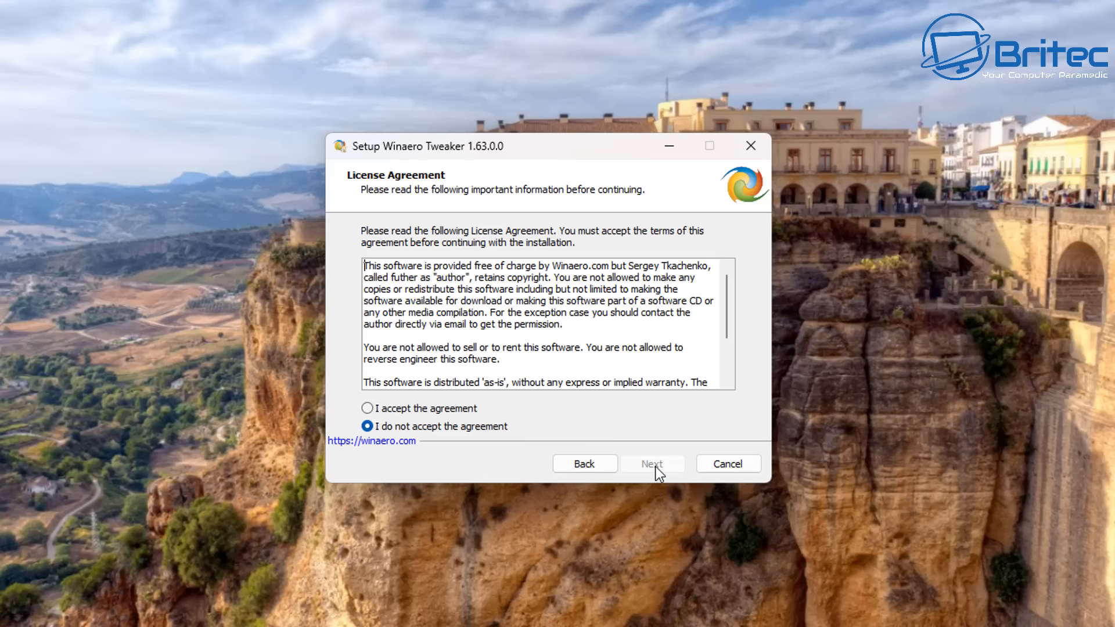
click(418, 408)
click(653, 464)
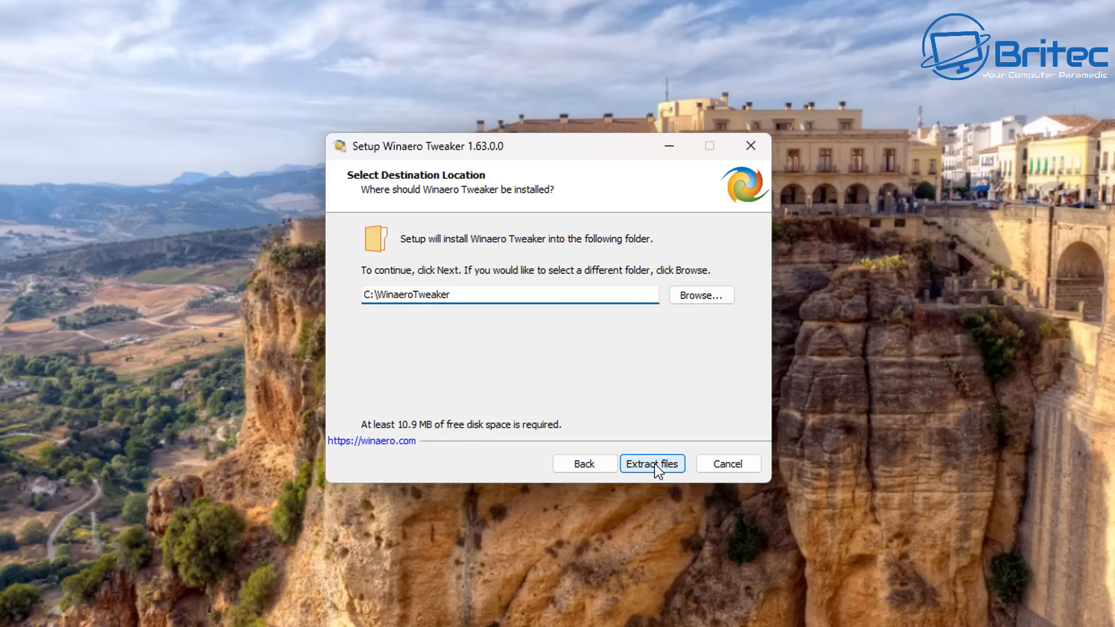
click(653, 464)
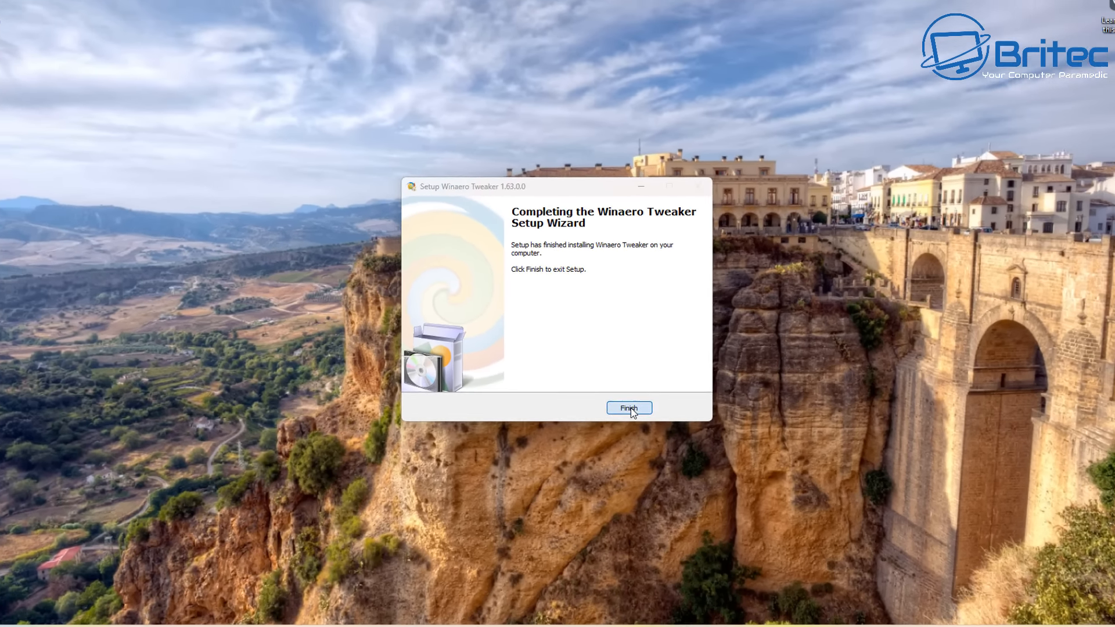
click(652, 457)
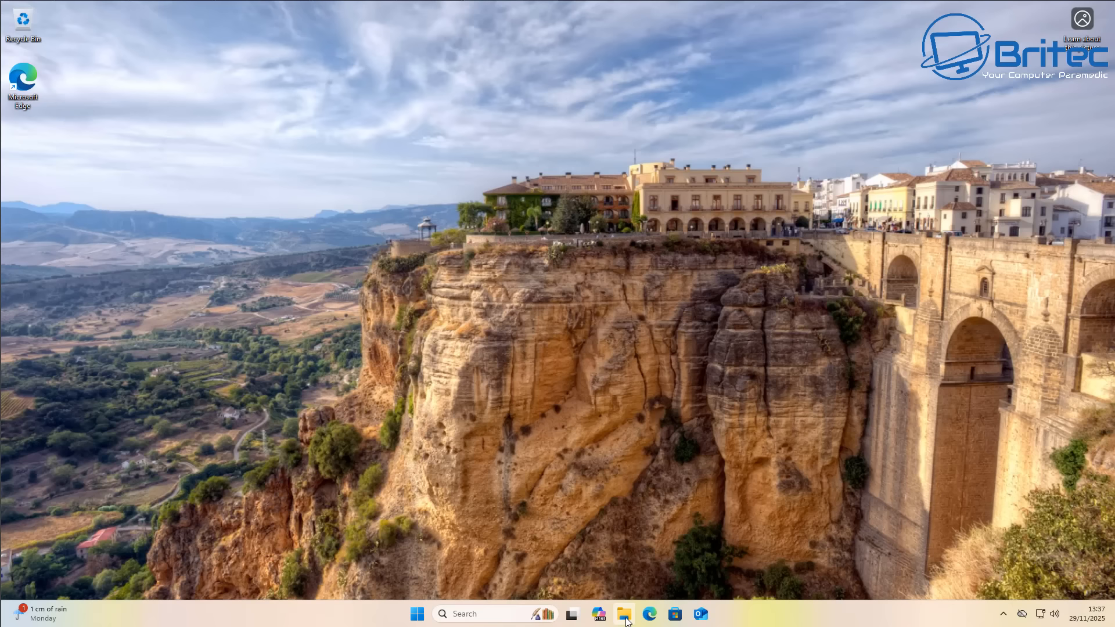
- Open This PC in File Explorer and eject the DVD Drive (D:)
key(super+e)
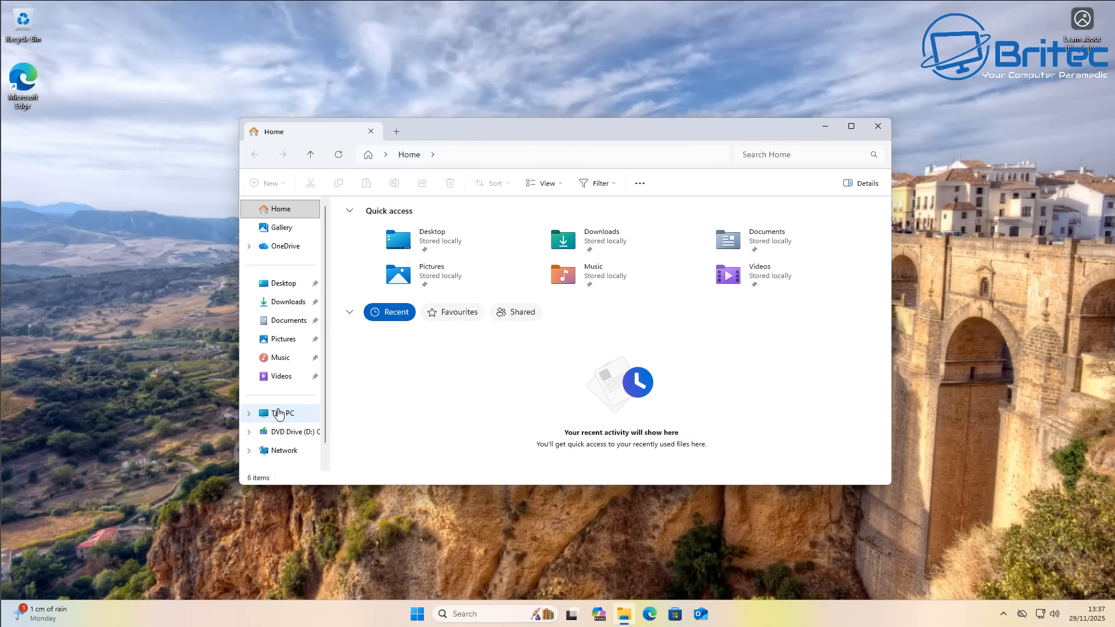
click(279, 414)
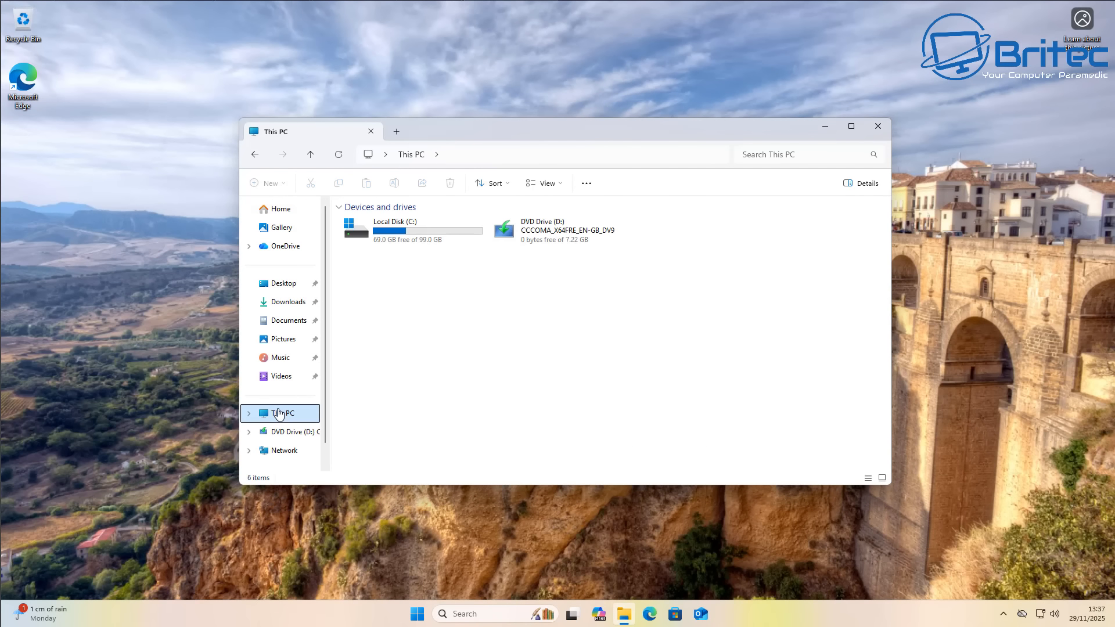
right_click(567, 224)
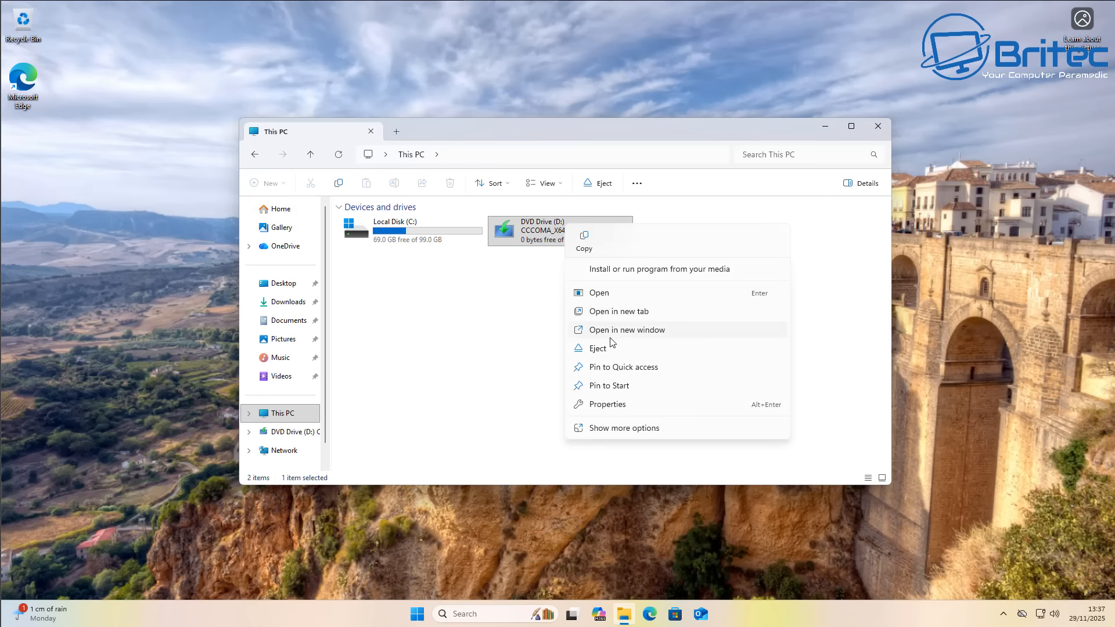
click(604, 349)
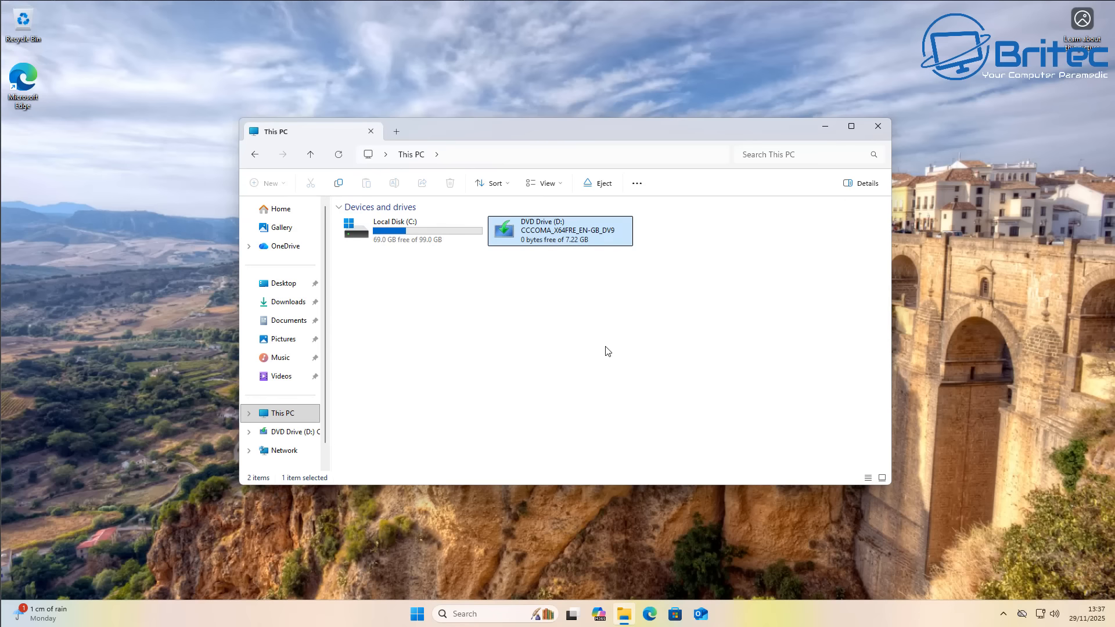
- Launch WinaeroTweaker from C:\WinaeroTweaker, close the folder, agree to the license and allow the app to make changes
double_click(388, 238)
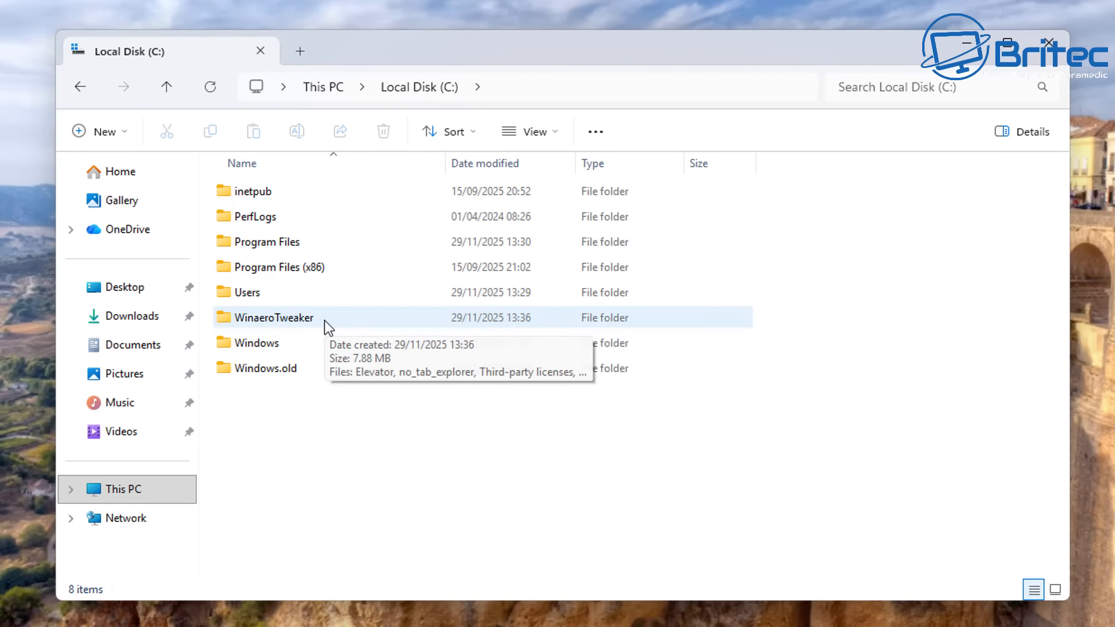
double_click(325, 321)
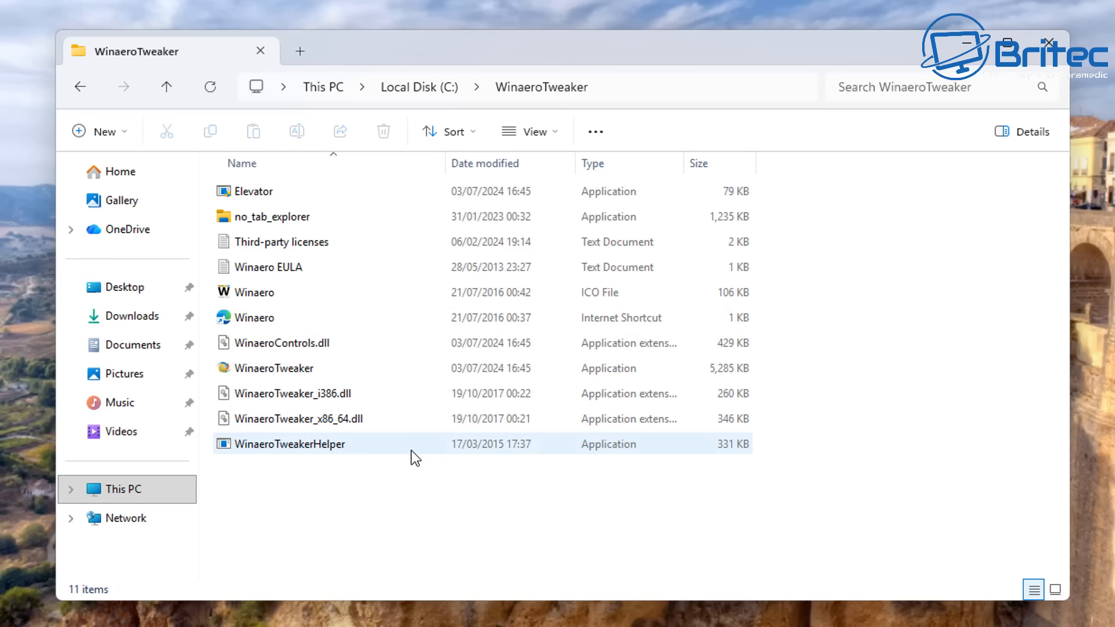
mouse_move(415, 458)
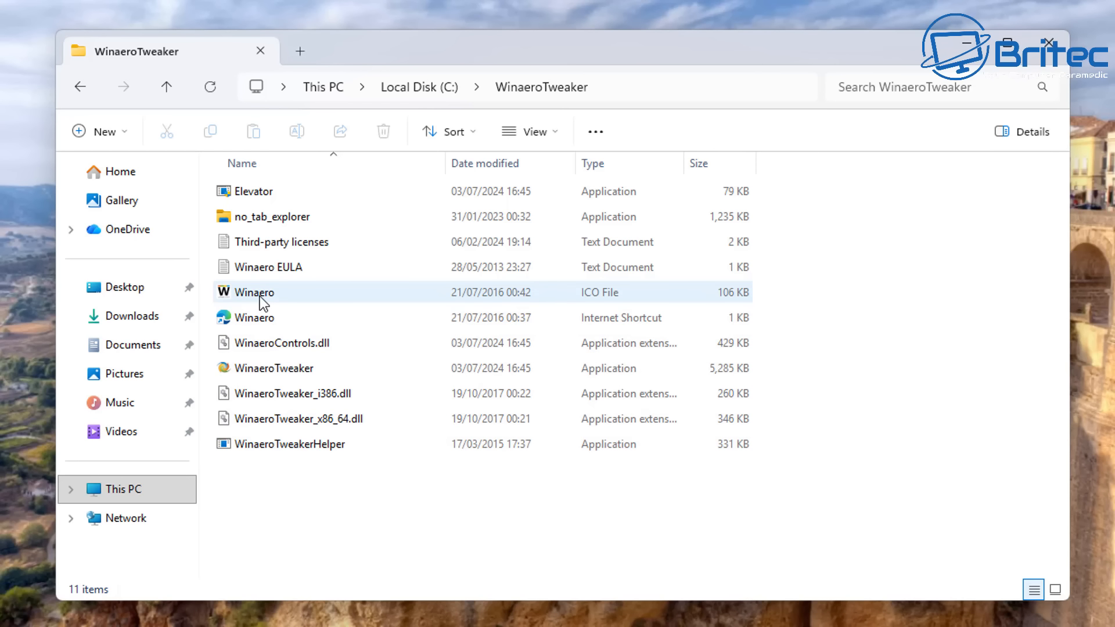
mouse_move(259, 297)
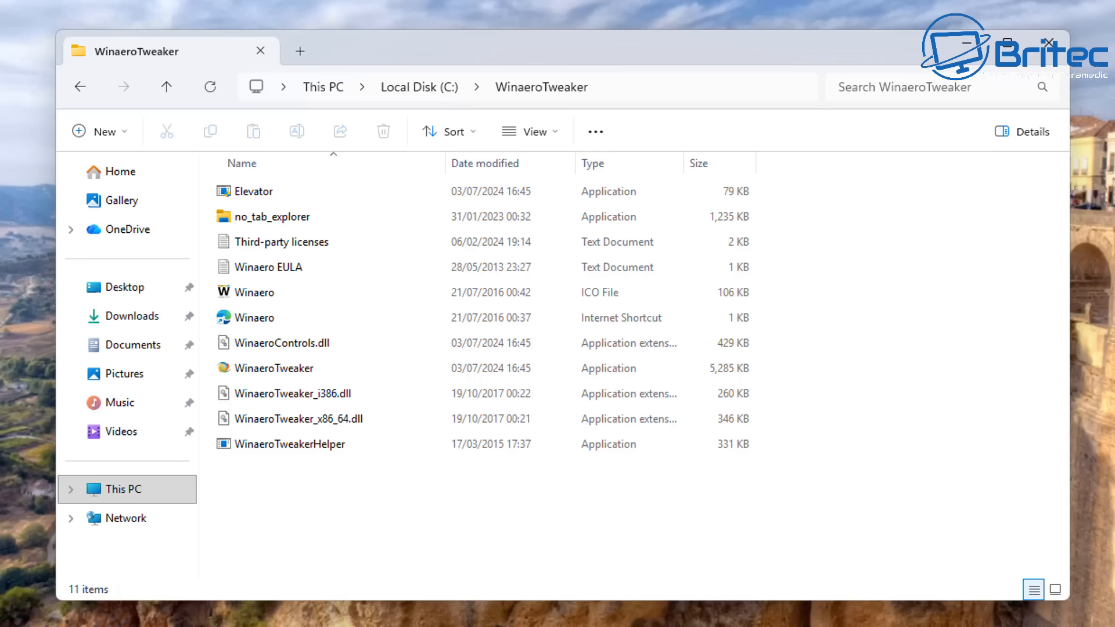
click(308, 375)
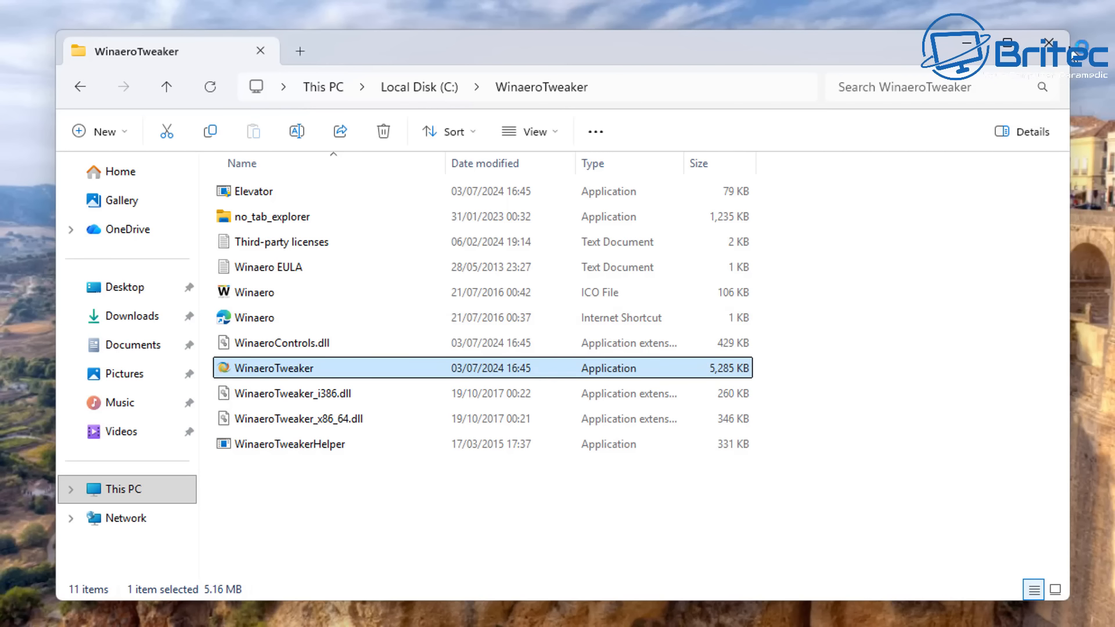
click(1060, 52)
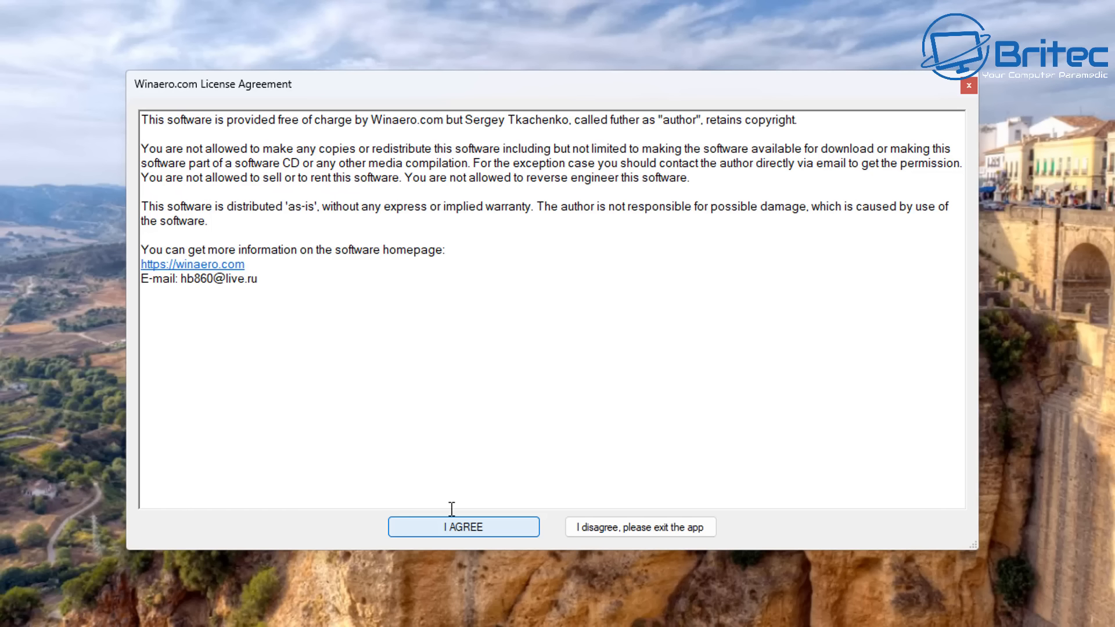
click(468, 531)
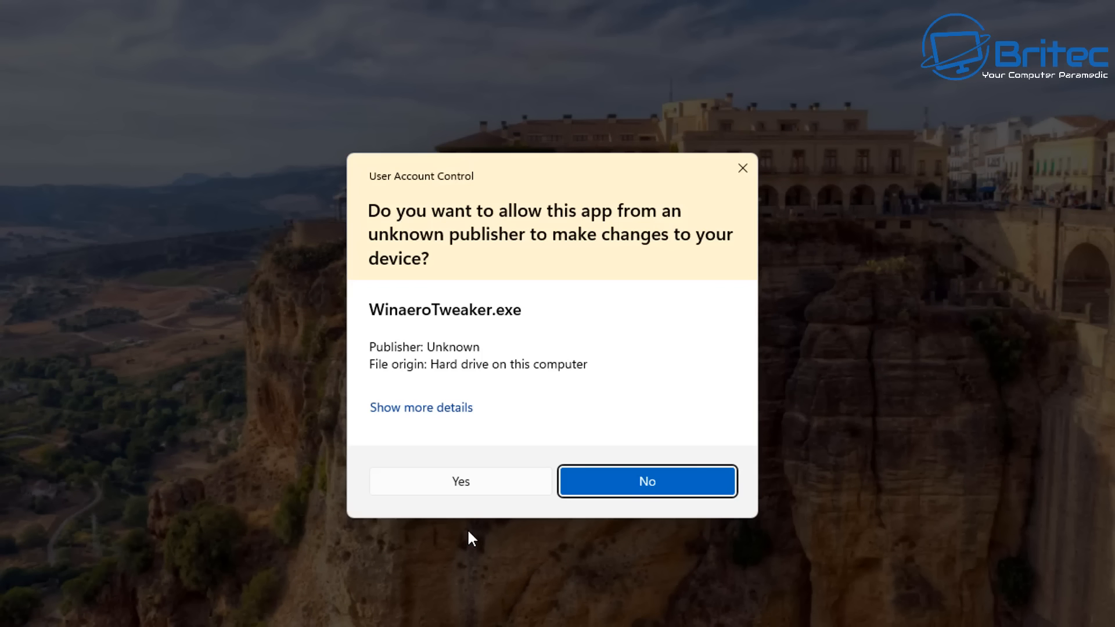
click(468, 482)
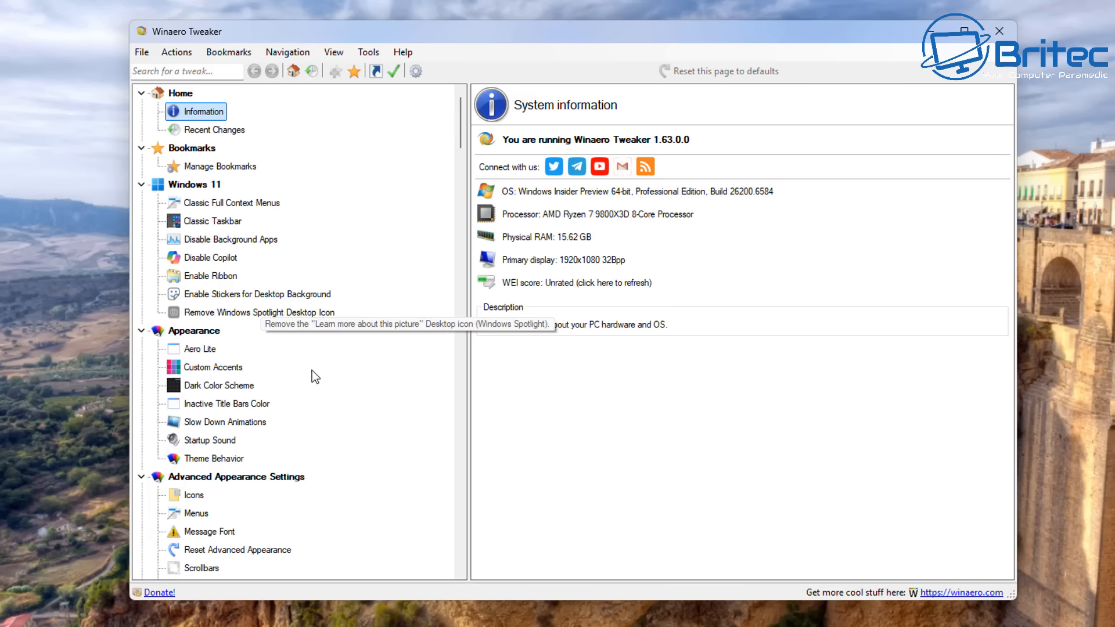
- Open the Ads and Unwanted Apps tweak in the Behavior category
scroll(398, 368, down, 3)
scroll(403, 375, down, 1)
mouse_move(462, 142)
mouse_down()
mouse_move(473, 254)
mouse_move(473, 115)
mouse_move(459, 162)
mouse_up()
scroll(441, 255, down, 1)
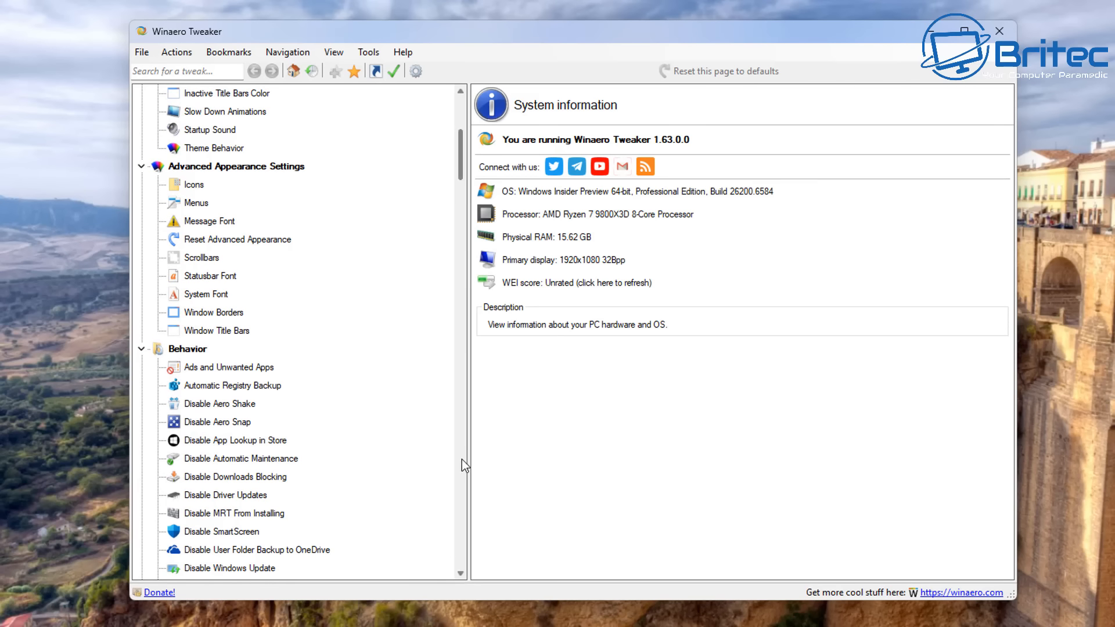
drag(464, 577, 464, 577)
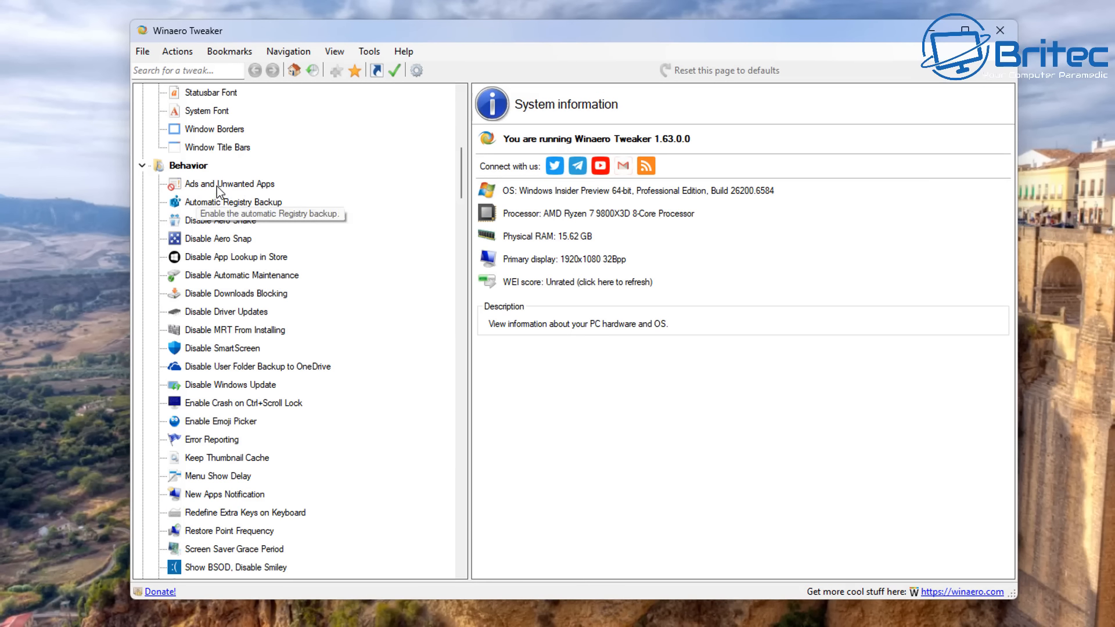
click(217, 183)
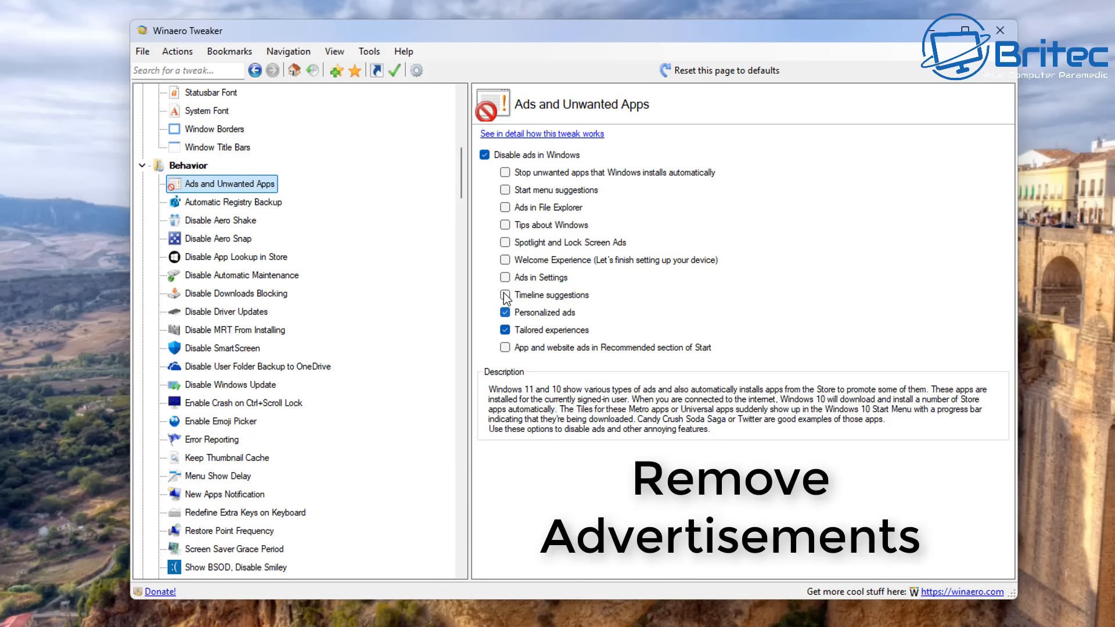
- Try enabling every remaining option under Disable ads in Windows, and reset the page to defaults
click(505, 349)
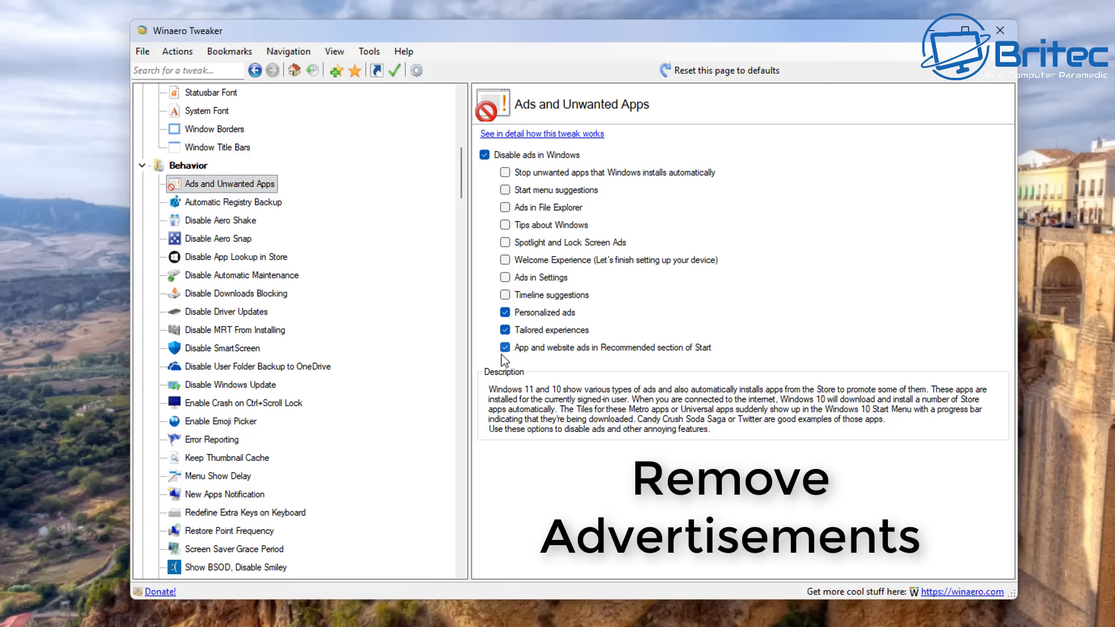
click(504, 295)
click(505, 277)
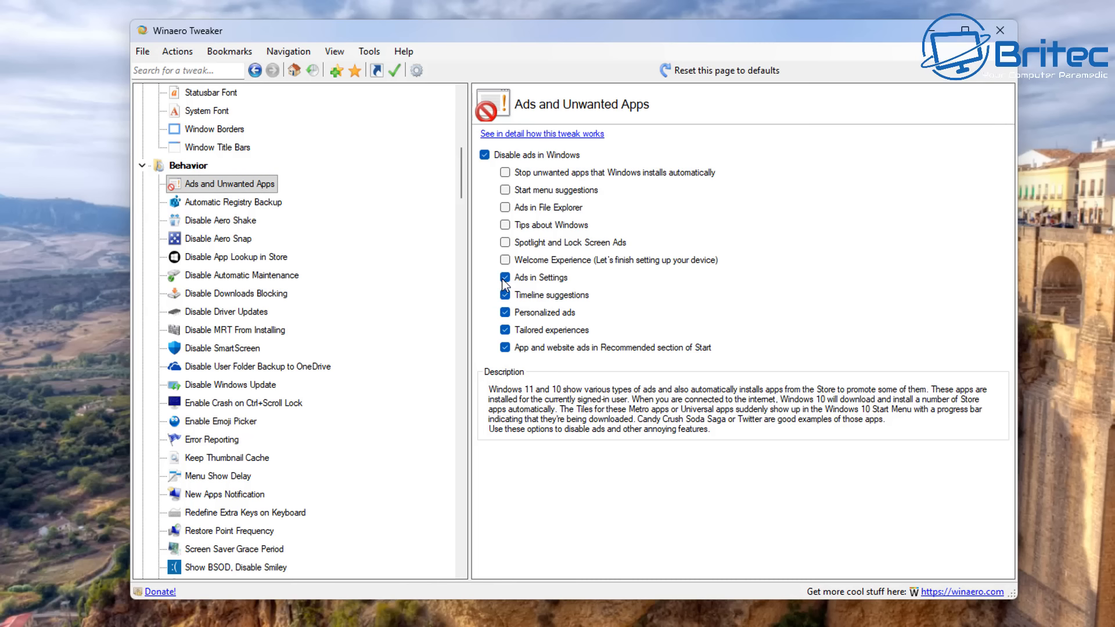
click(505, 260)
click(504, 243)
click(504, 226)
click(505, 209)
click(505, 191)
click(505, 173)
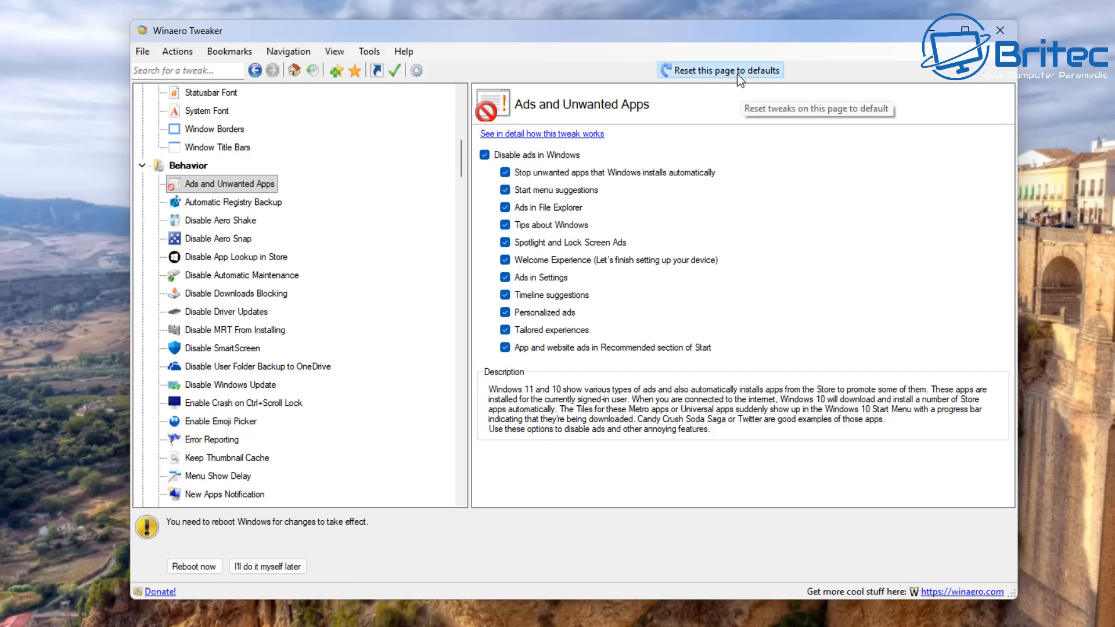
click(689, 71)
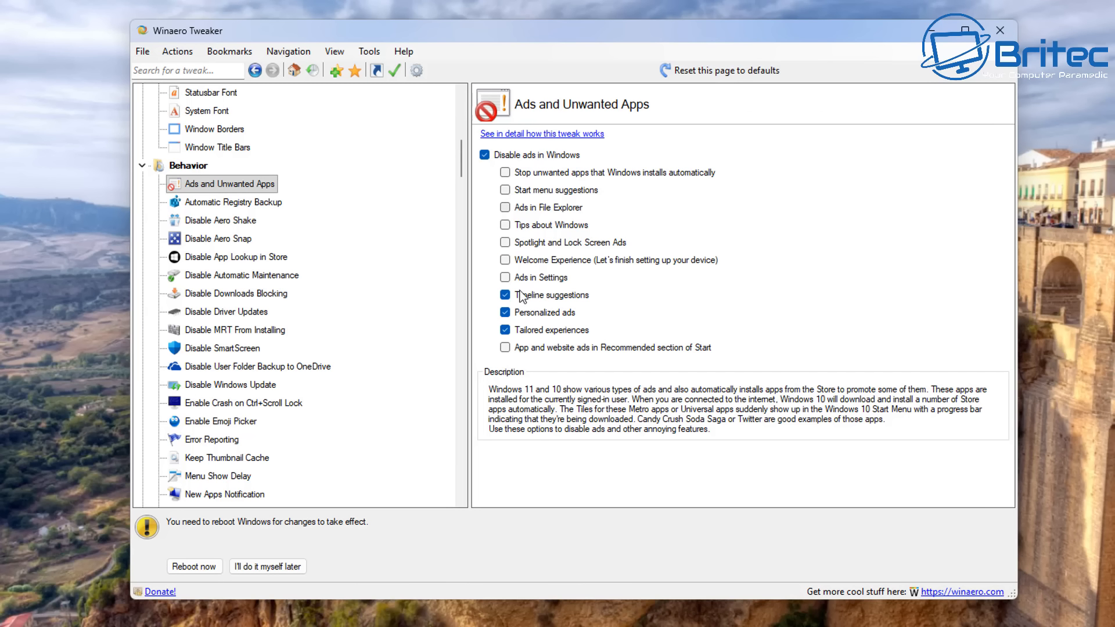
- Enable all remaining options under Disable ads in Windows, including unwanted automatic apps, Start menu suggestions, Spotlight ads and Recommended section ads
click(505, 347)
click(505, 277)
click(505, 260)
click(505, 242)
click(505, 225)
click(505, 208)
click(505, 190)
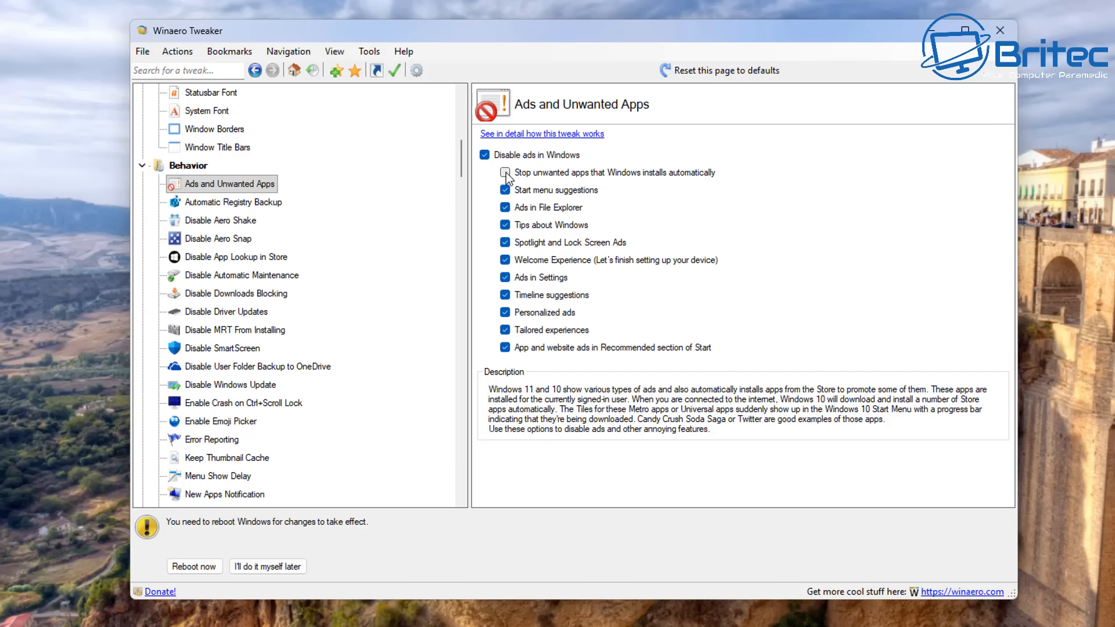
click(505, 173)
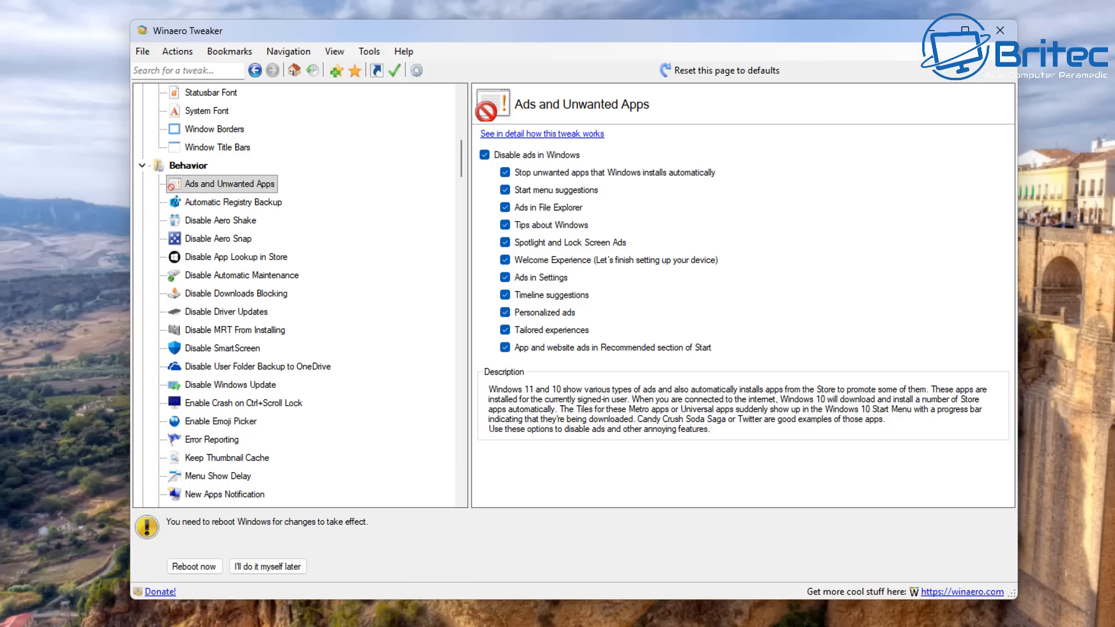
- Bookmark the Ads and Unwanted Apps page and postpone the Windows reboot
click(335, 71)
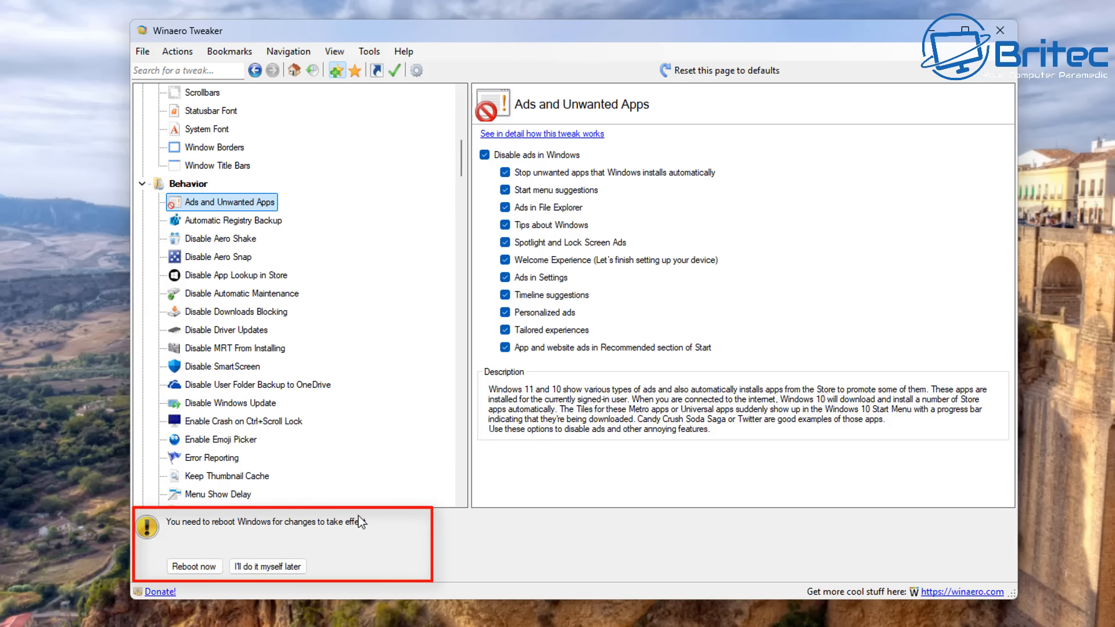
click(266, 567)
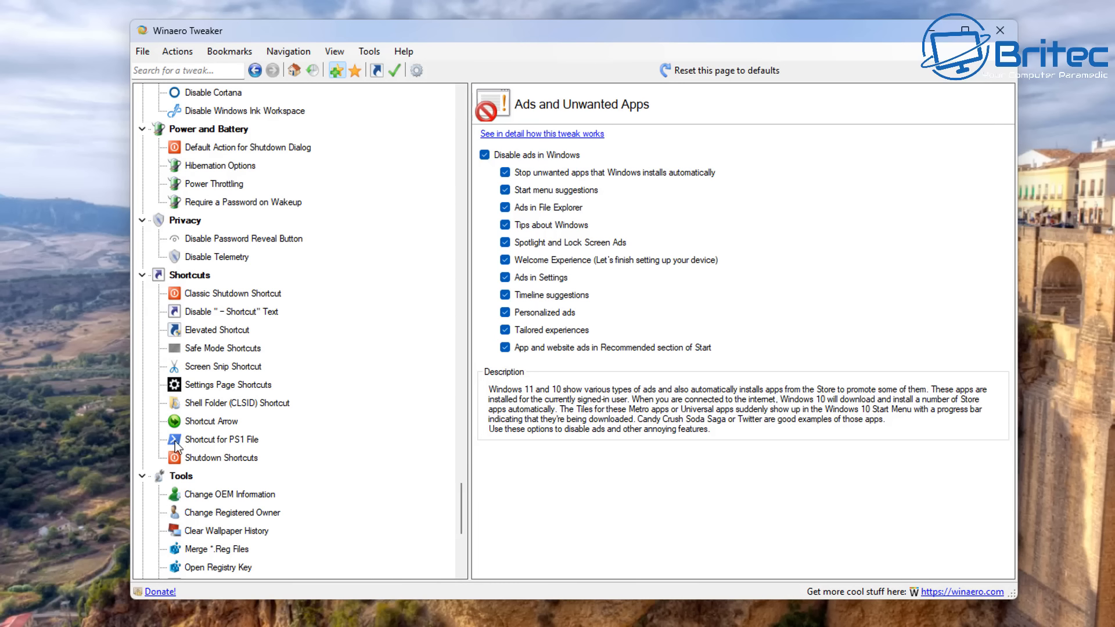
- Enable Disable Telemetry and Data Collection in the Privacy category and postpone the reboot
click(219, 259)
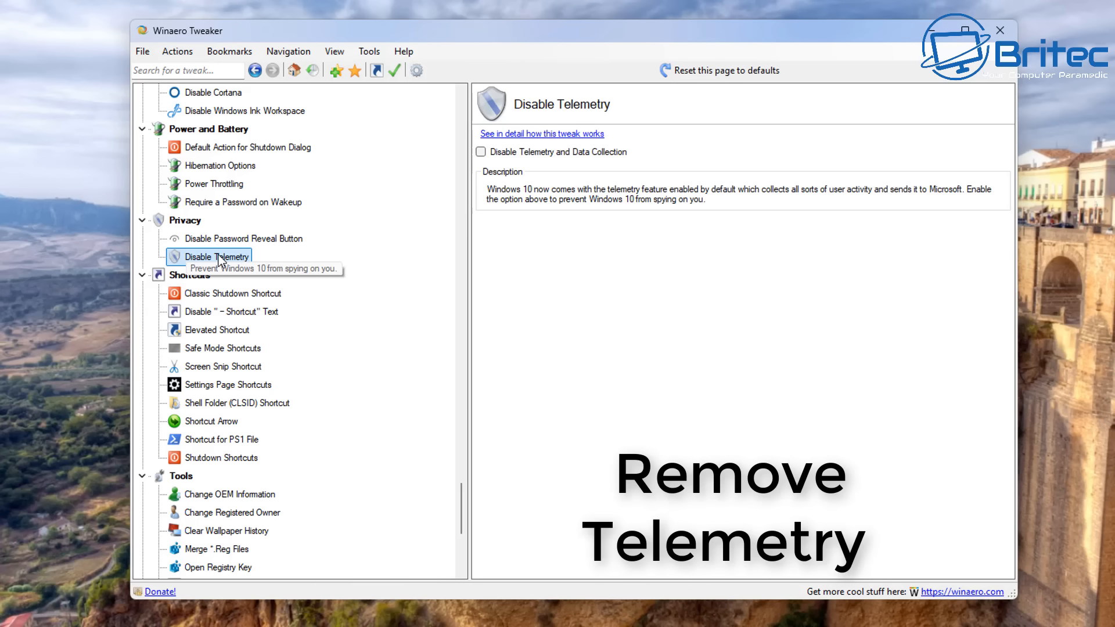
click(481, 153)
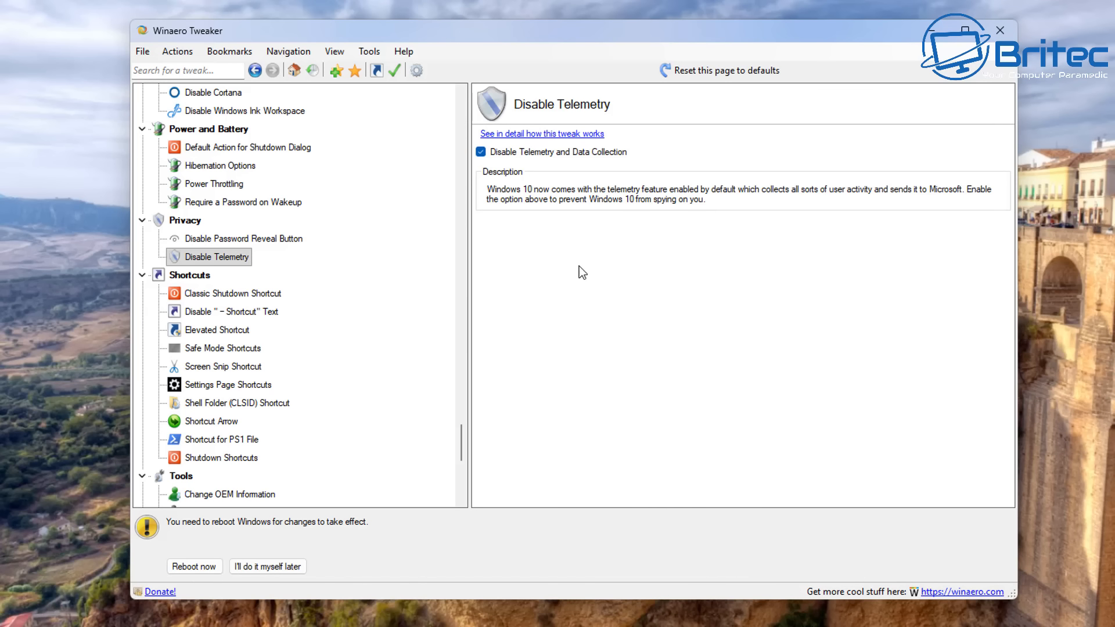
click(250, 565)
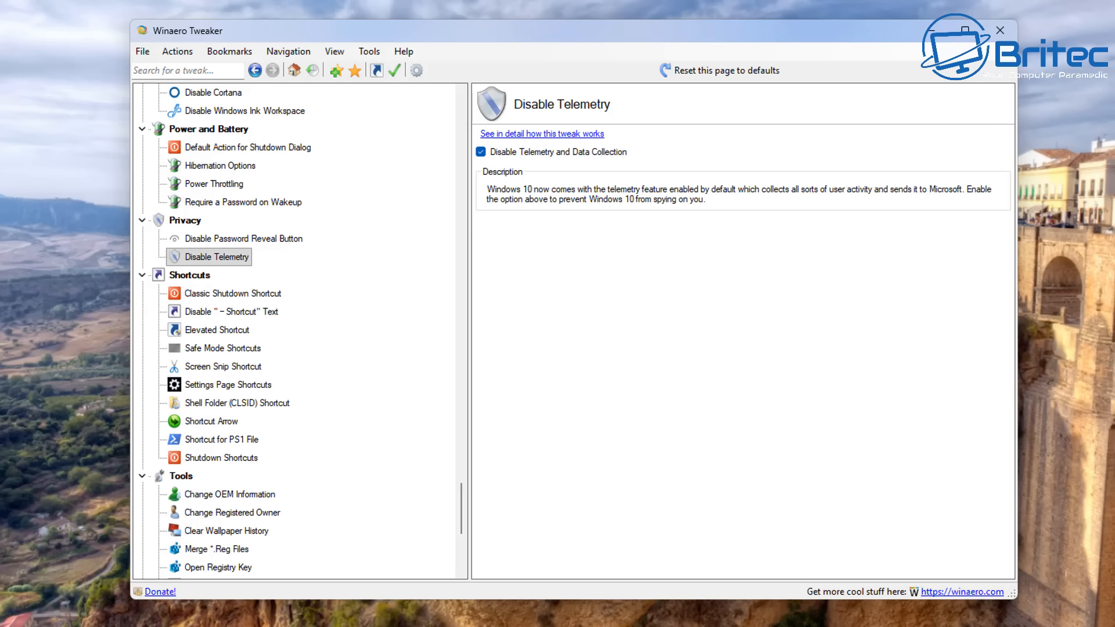
click(886, 2)
click(794, 30)
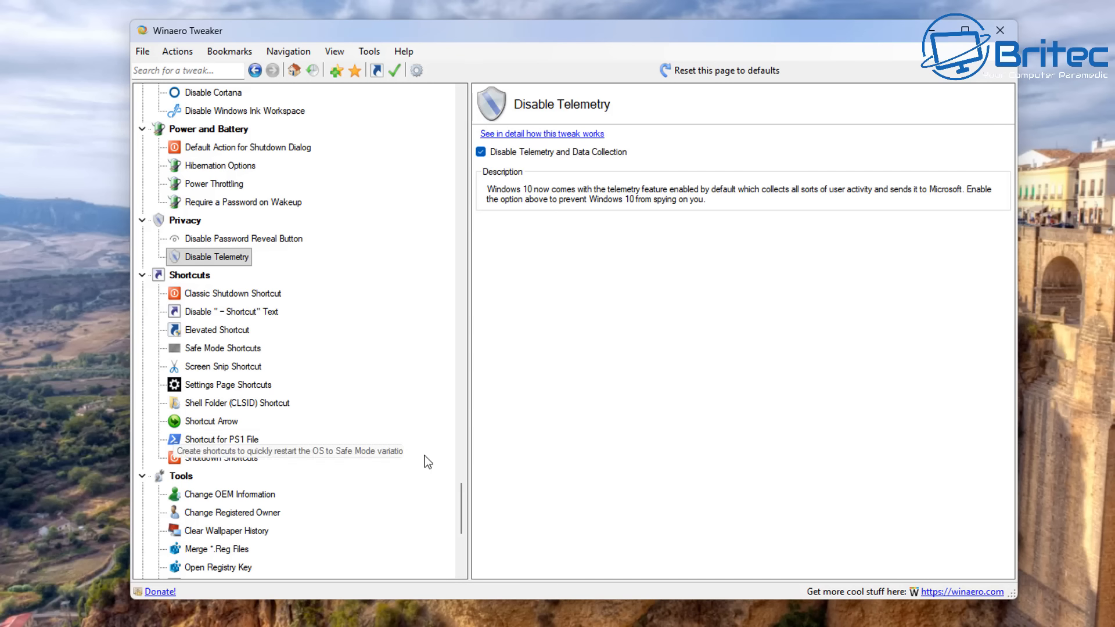
- Search the tweaks for "driver", turn off driver updates via Windows Update and postpone the reboot
click(183, 71)
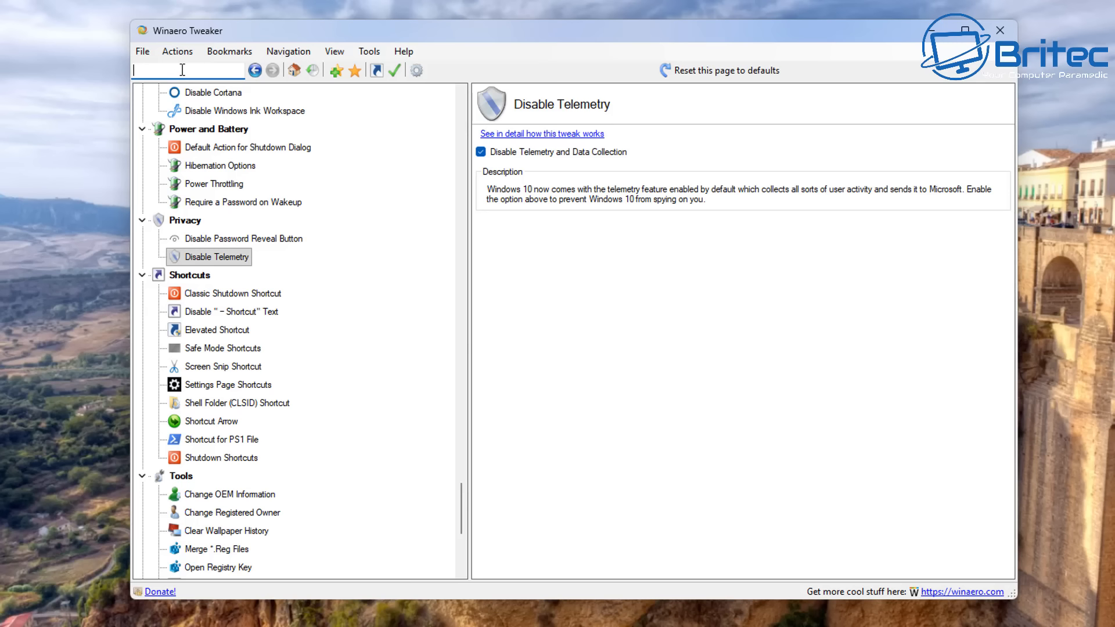
text(driver)
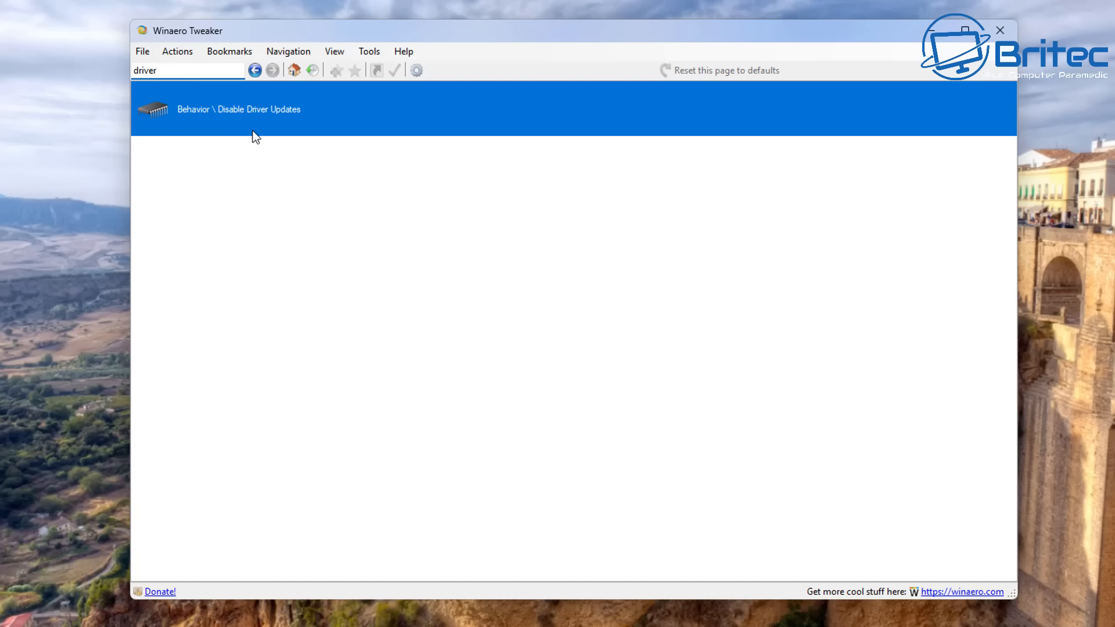
click(207, 120)
double_click(207, 120)
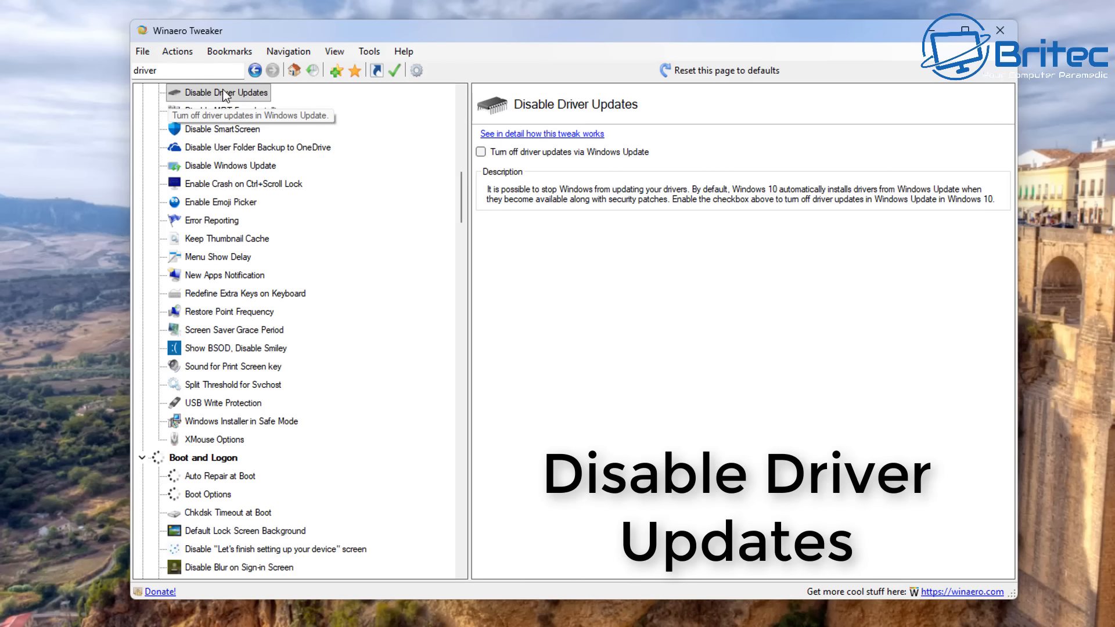
click(482, 153)
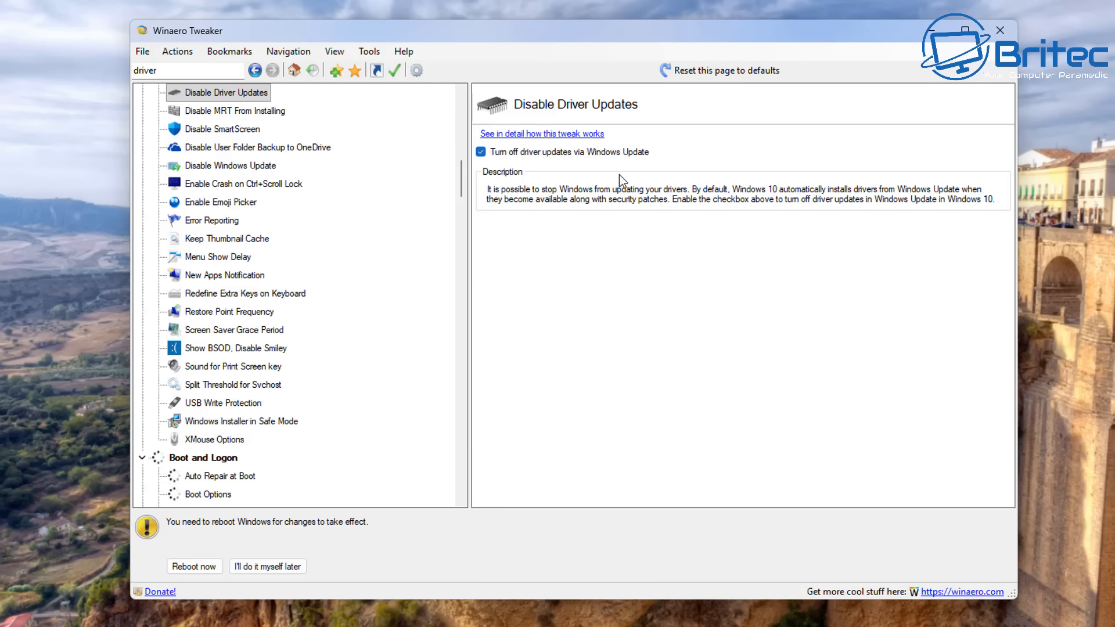
click(264, 567)
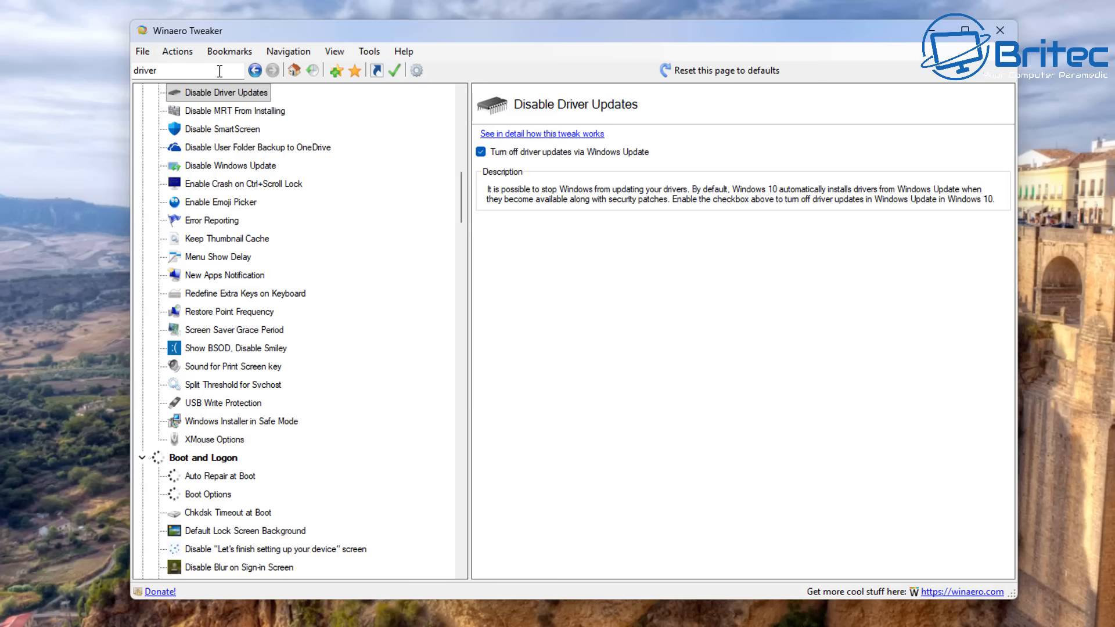
- Search the tweaks for "windows update" and disable Windows updates and notifications
double_click(192, 70)
text(windo)
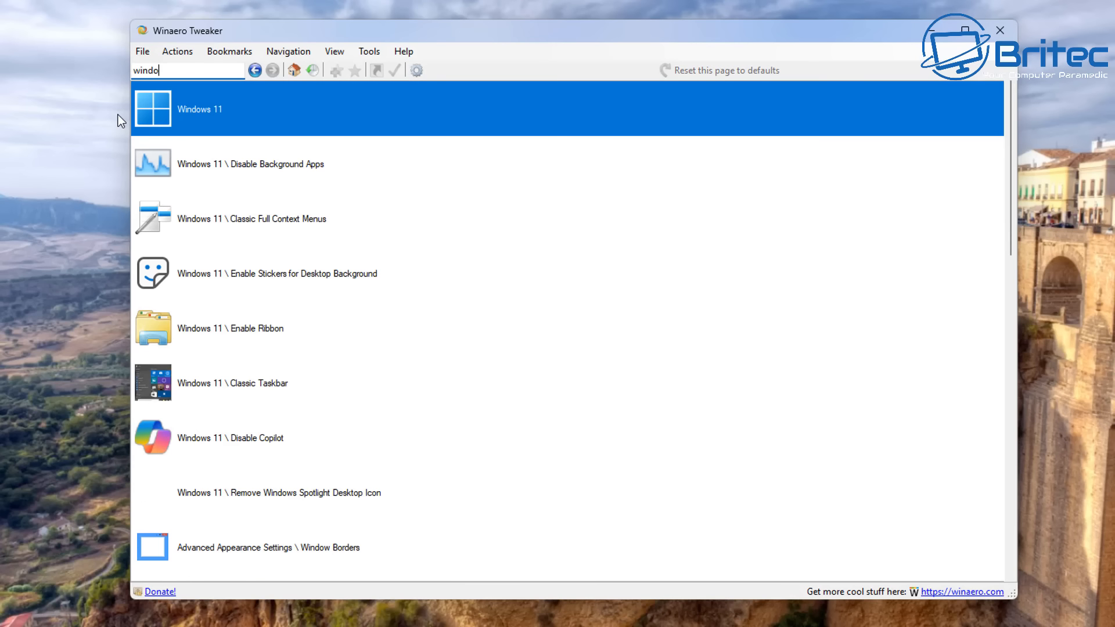
text(ws update)
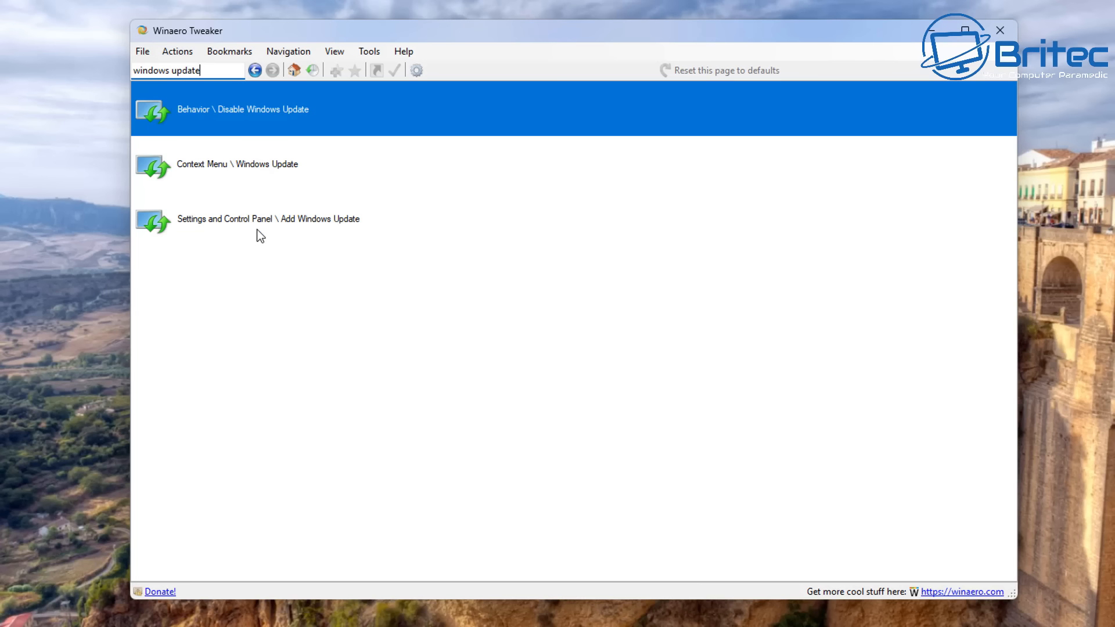
click(238, 113)
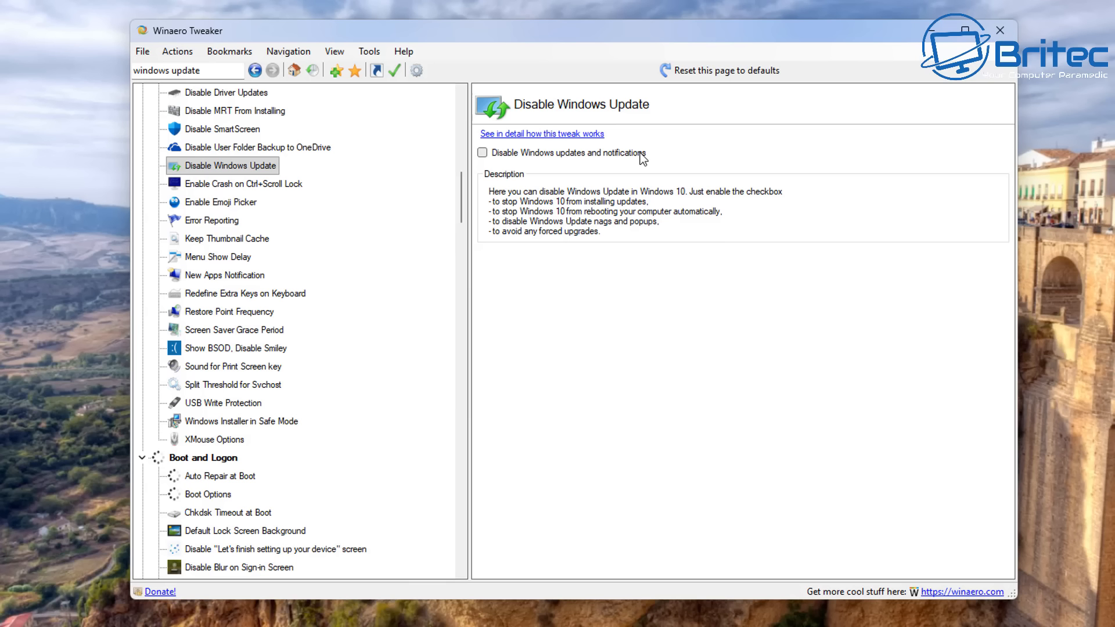
click(482, 152)
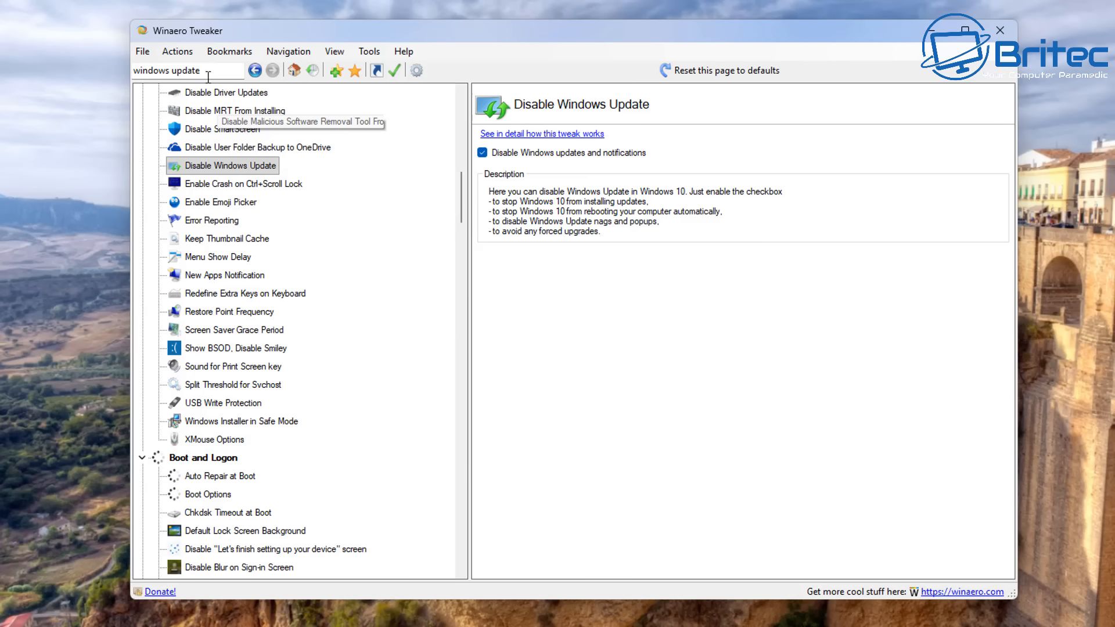
- Search the tweaks for "uac" and open the Disable UAC page under User Accounts to review its options
drag(207, 70, 90, 75)
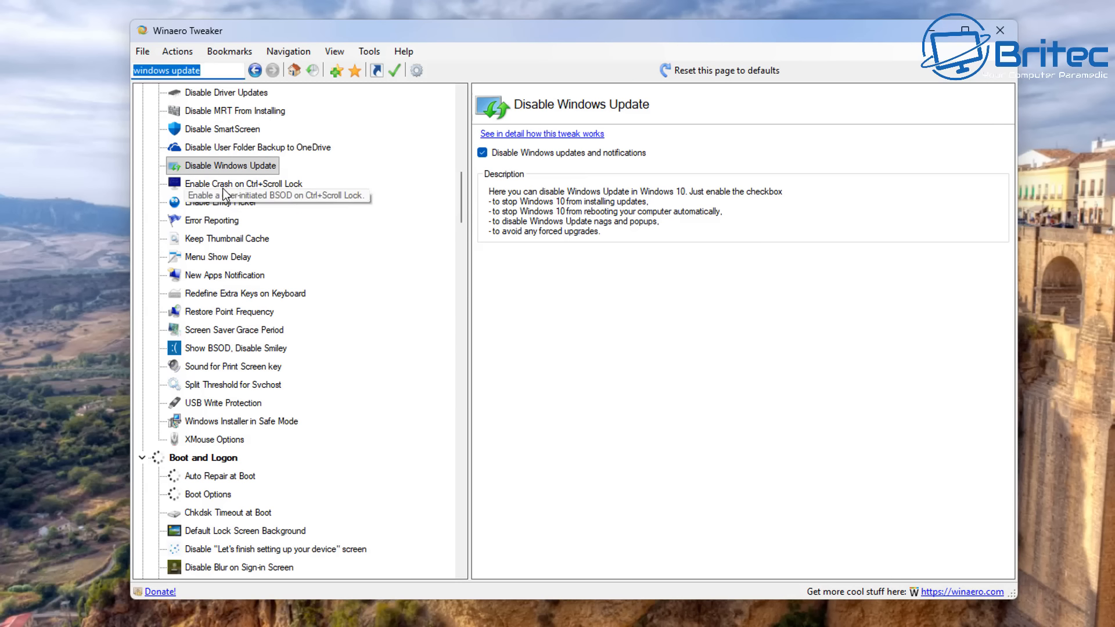
text(uac)
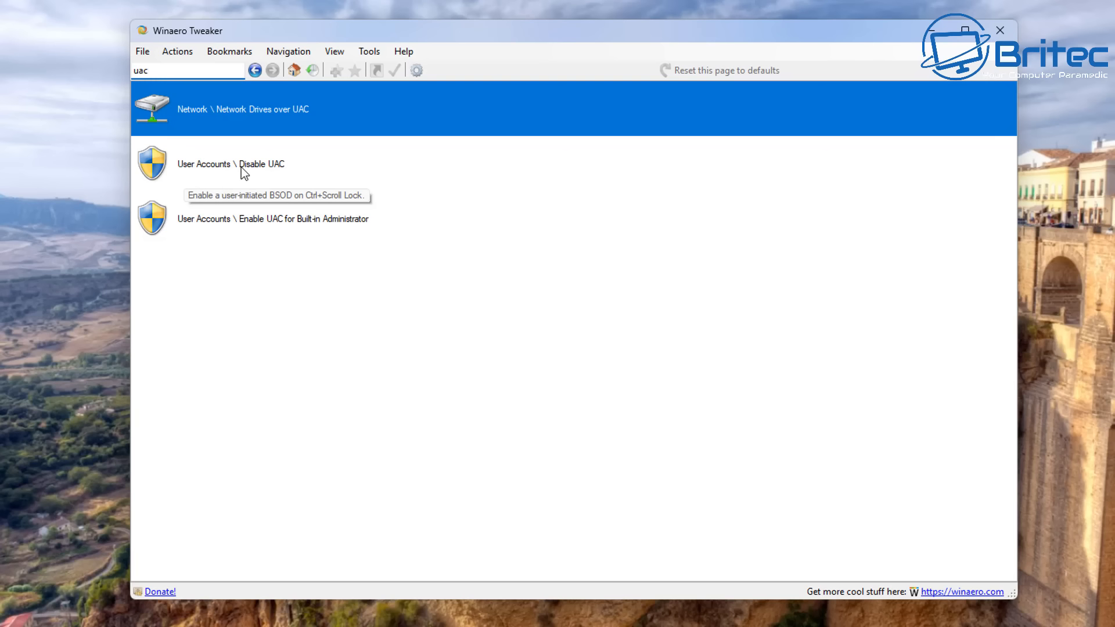
click(242, 172)
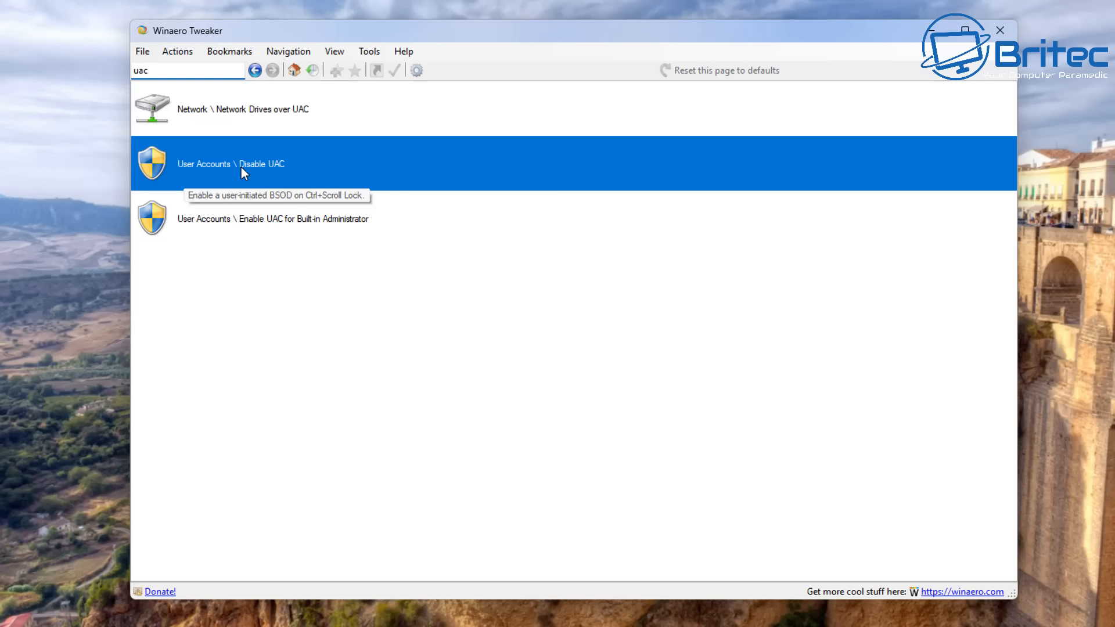
double_click(326, 167)
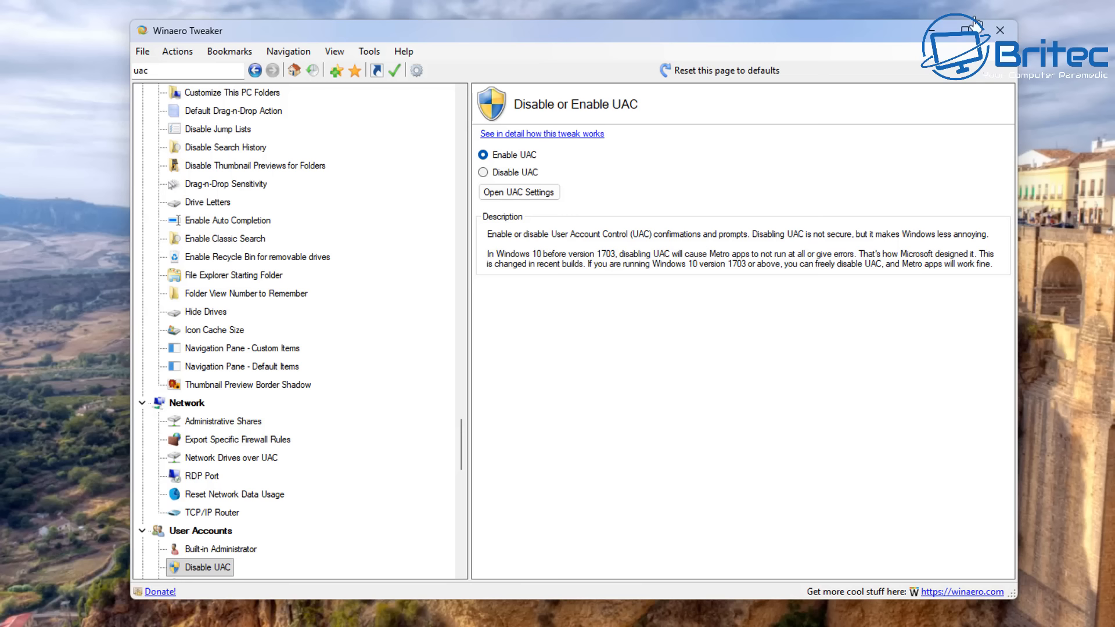
- Search the tweaks for "copilot", disable Copilot and its taskbar button, and postpone signing out
click(154, 70)
text(copil)
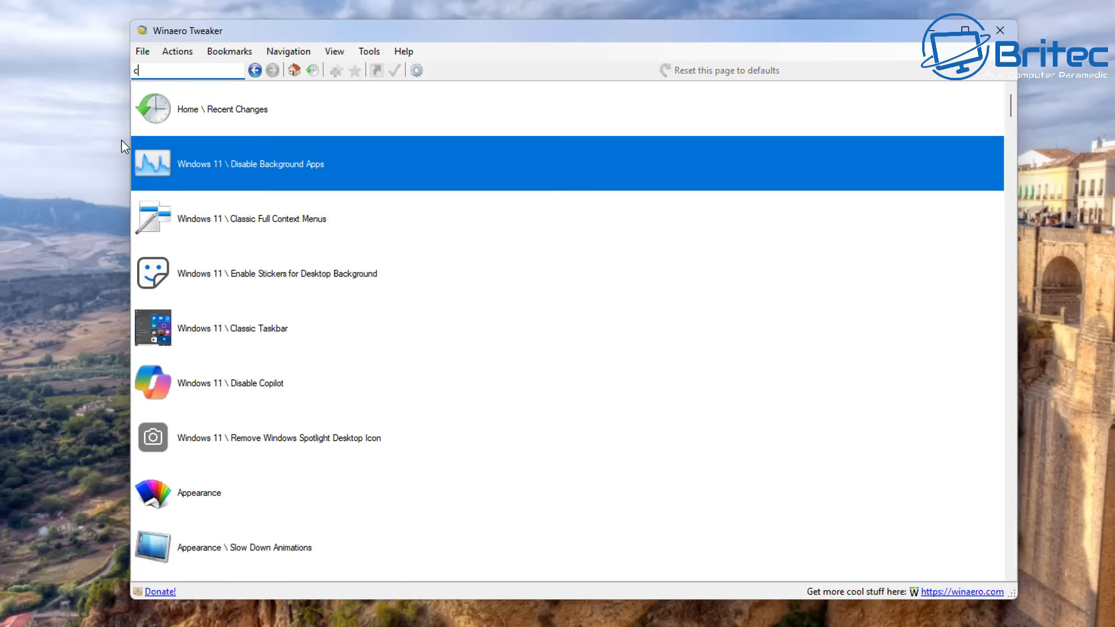
text(ot)
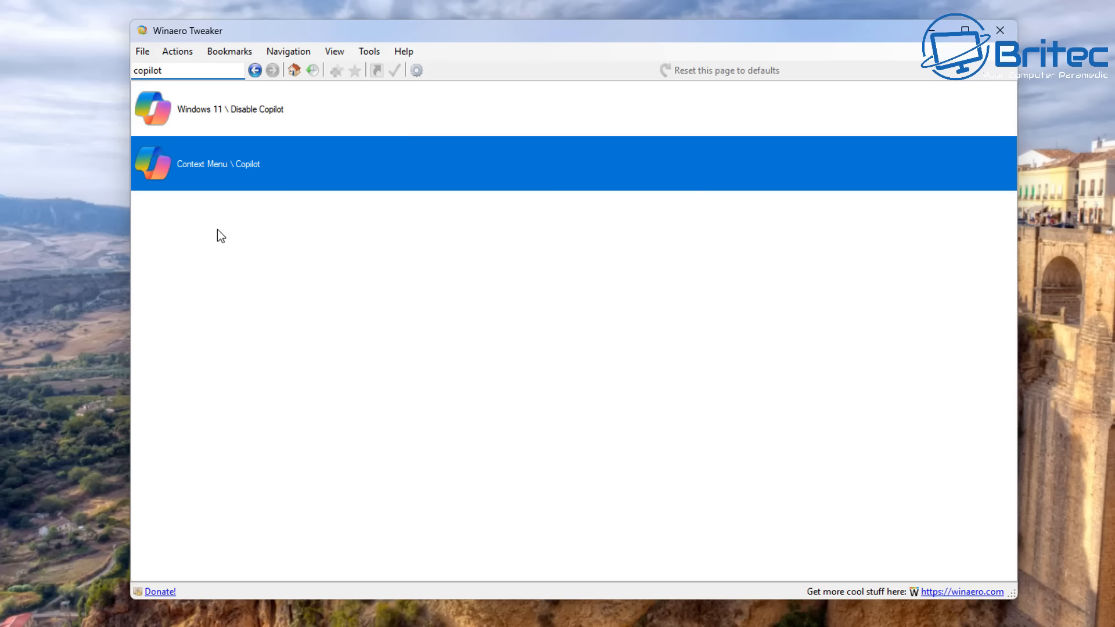
click(248, 116)
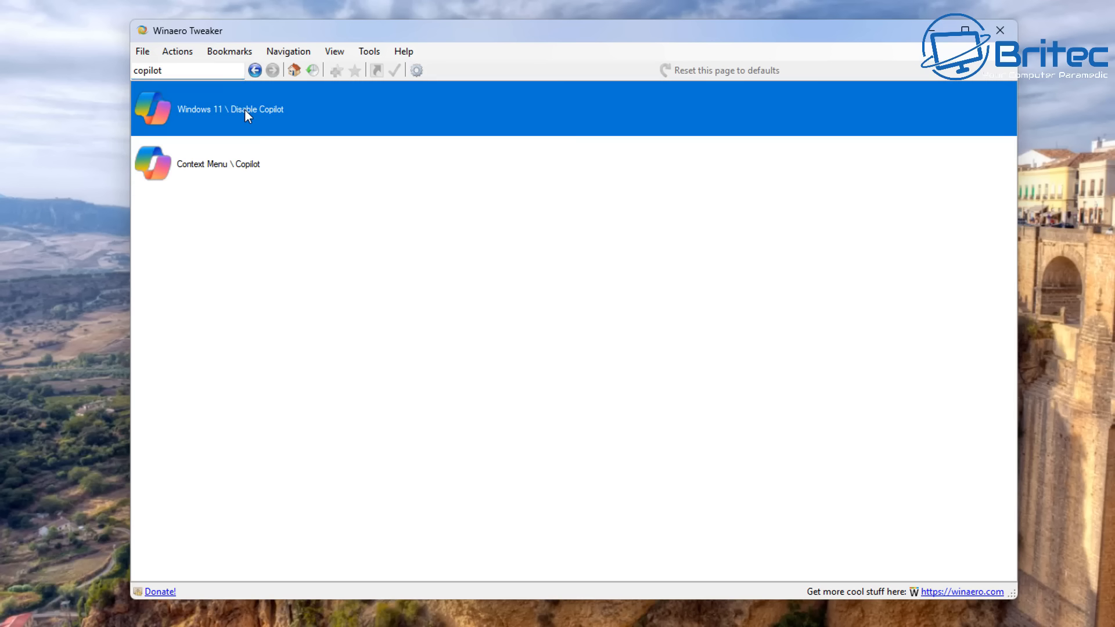
double_click(304, 115)
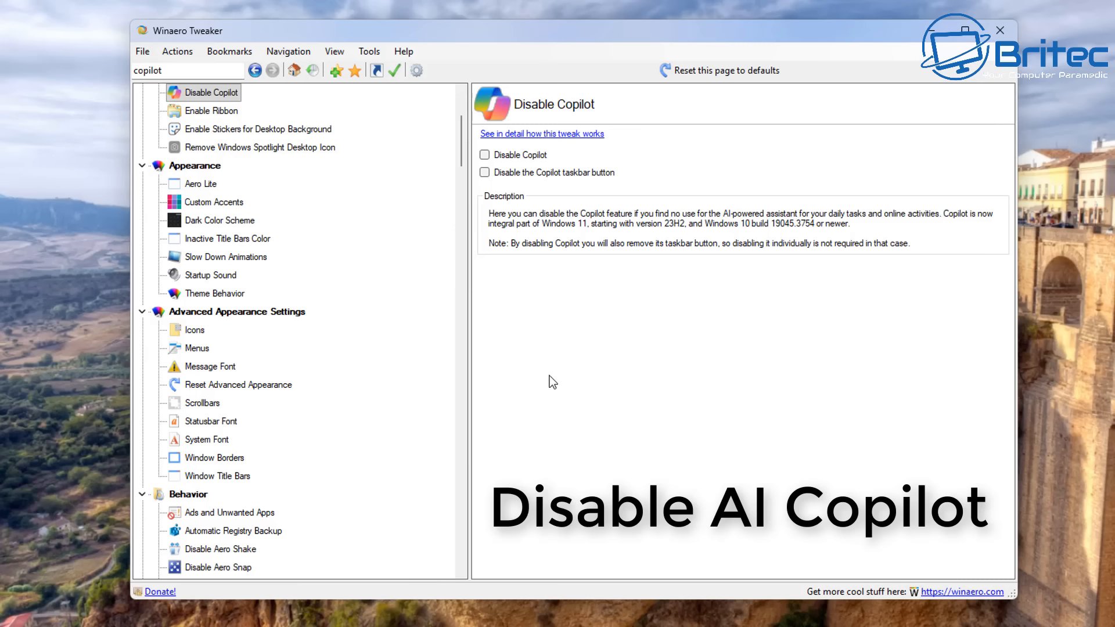
click(484, 155)
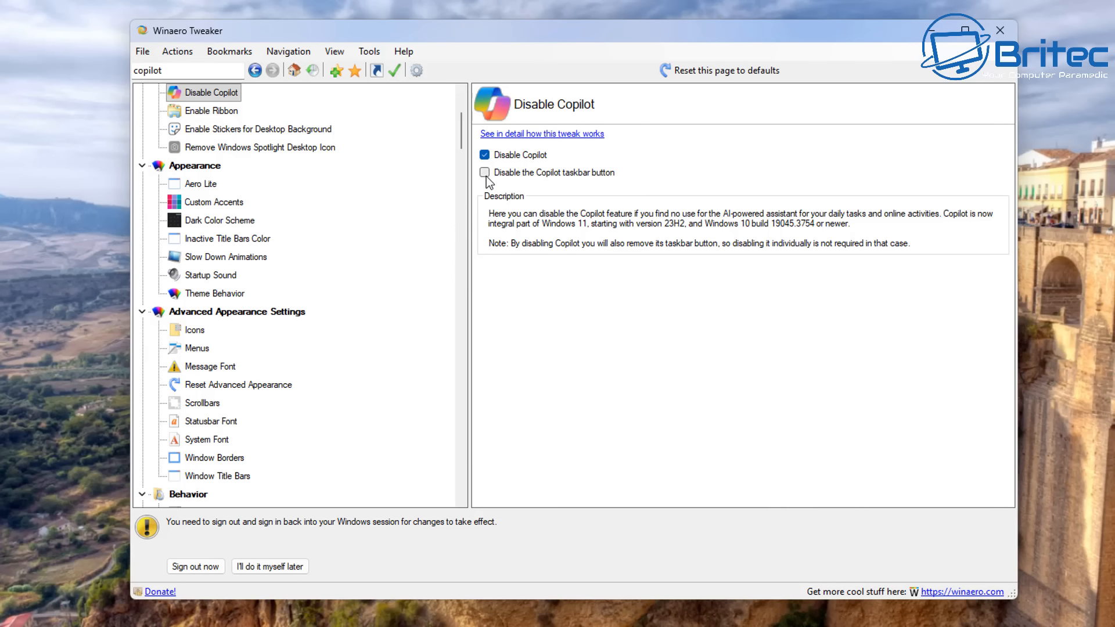
click(275, 566)
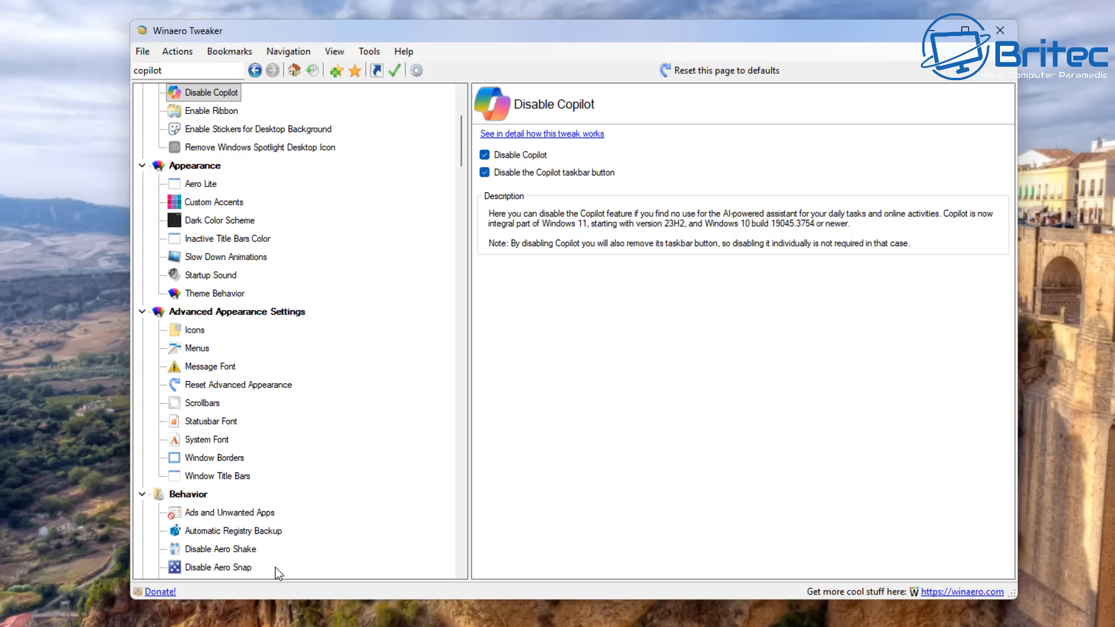
- Create a classic Shutdown shortcut on the desktop and close the folder window that shows it
scroll(244, 348, down, 10)
click(226, 222)
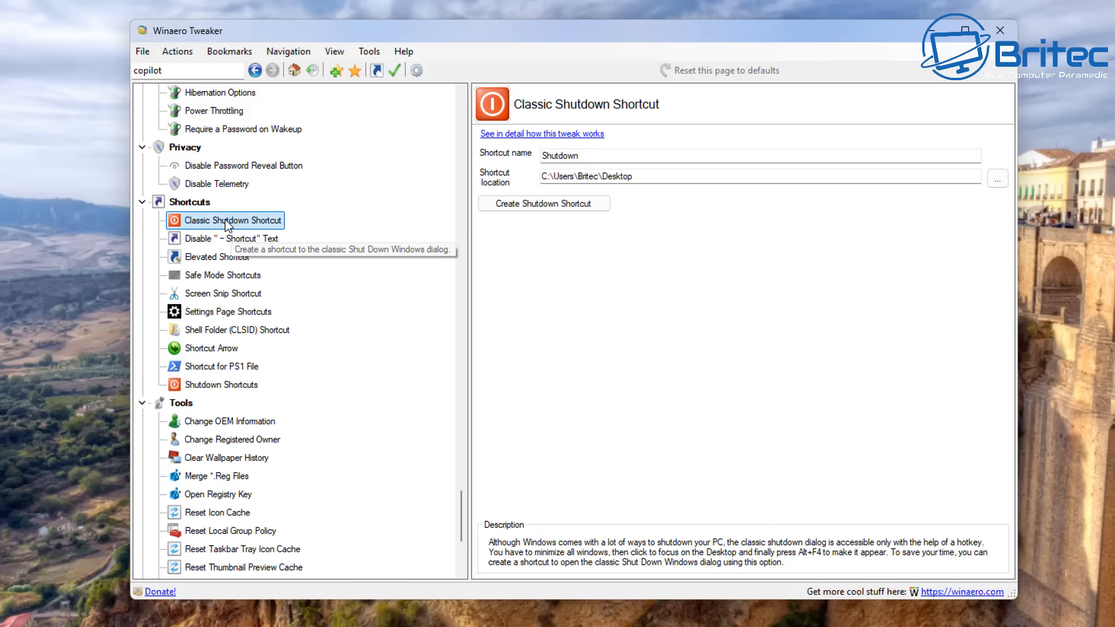
click(562, 210)
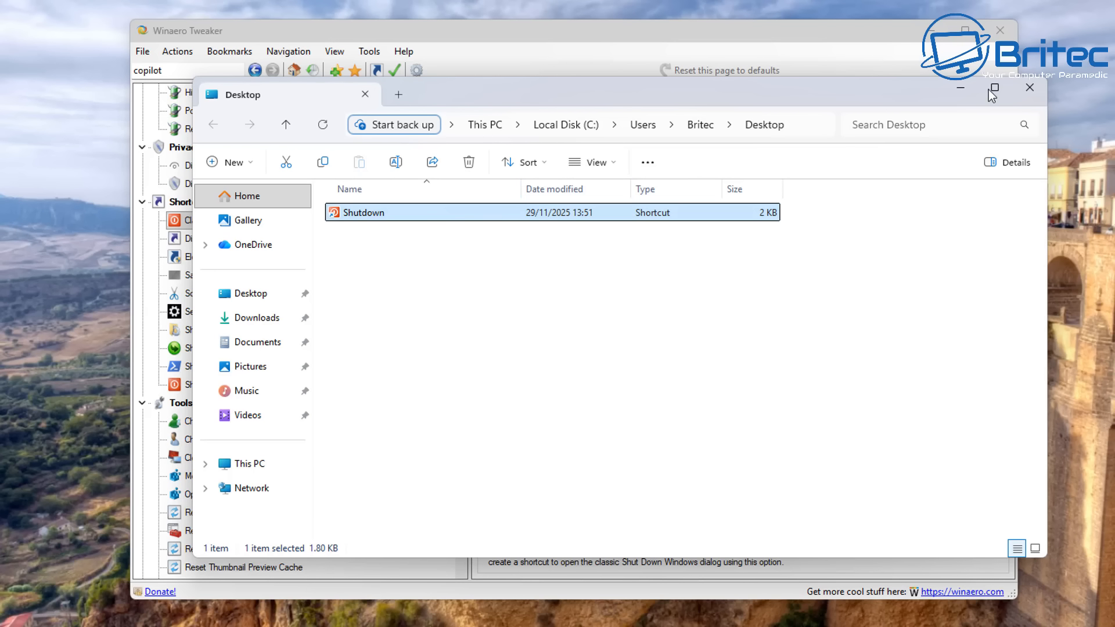
click(1030, 88)
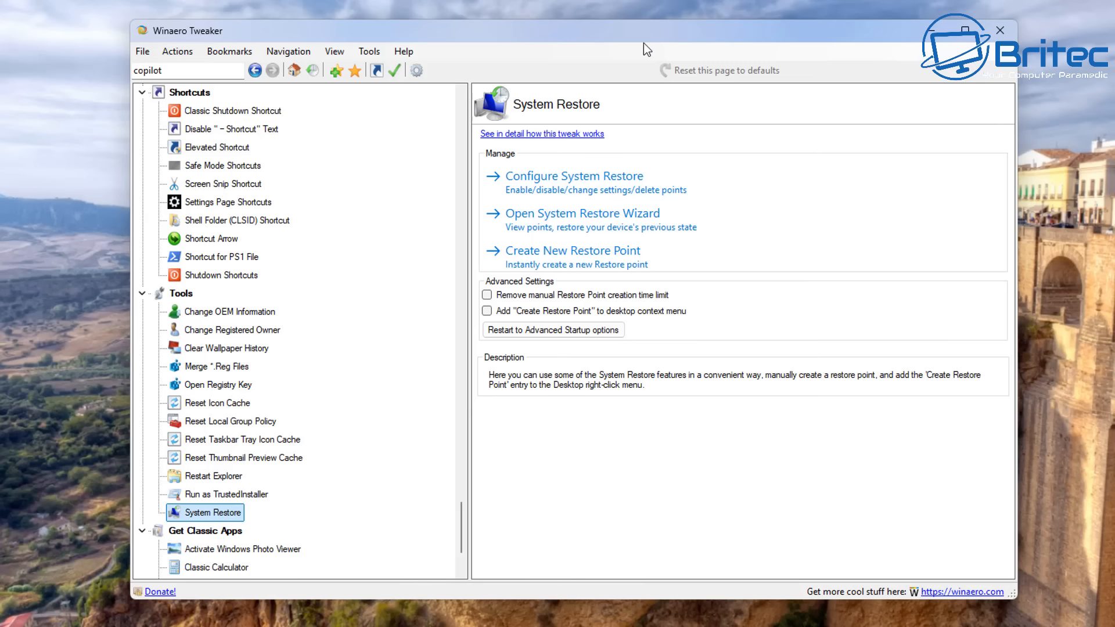
- Search the tweaks for "context" and open the Context Menu category
double_click(167, 71)
text(context)
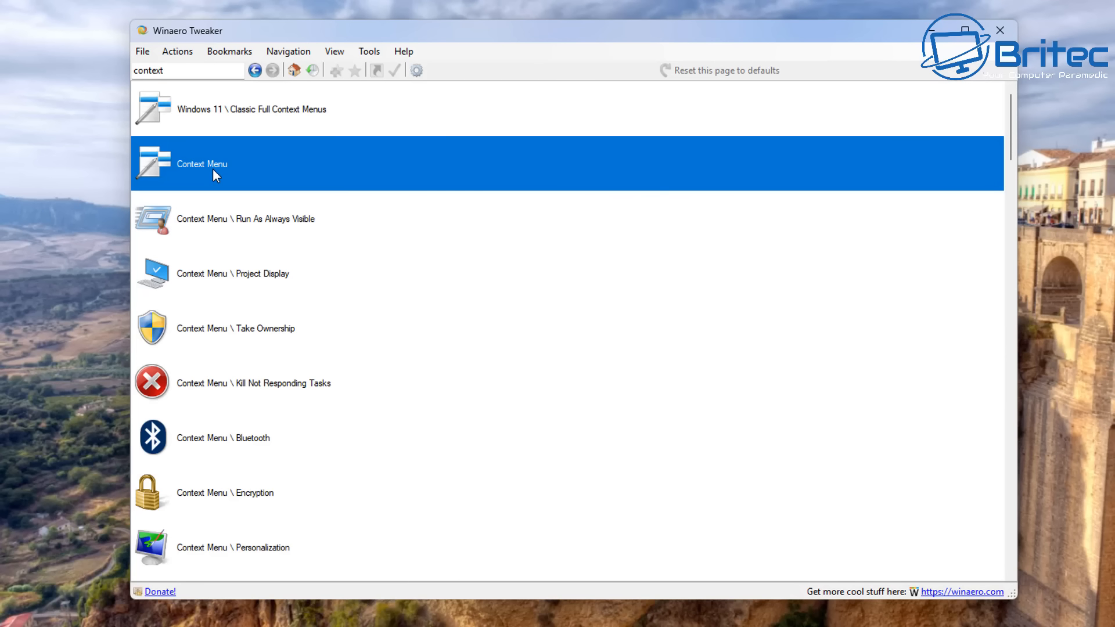
click(212, 169)
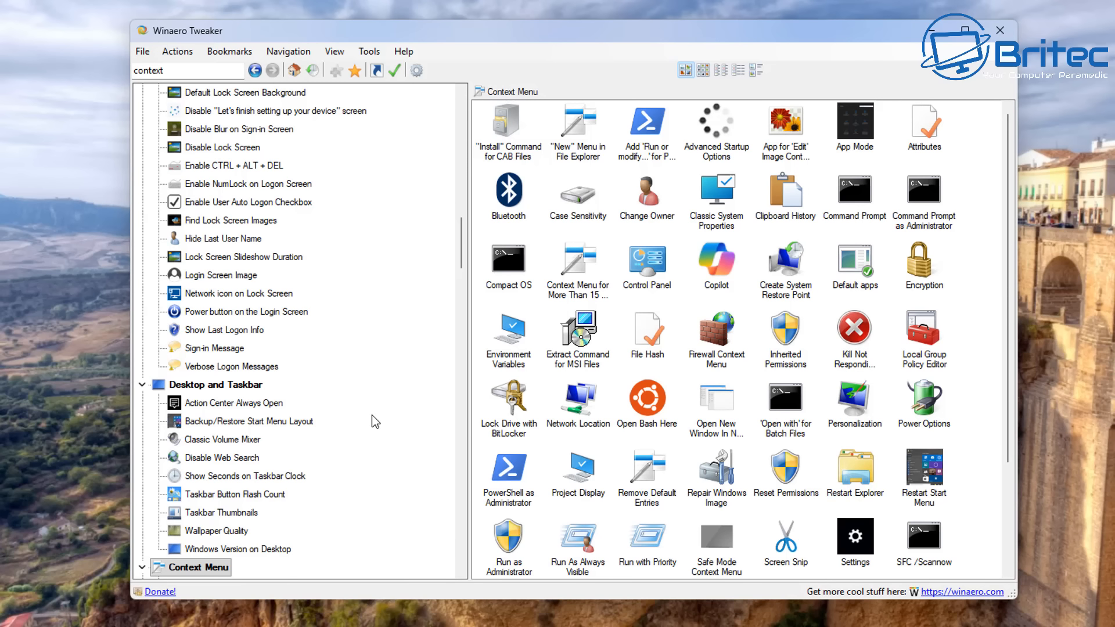
- Add the File Hash context menu for files and "Kill Not Responding Tasks" to the Desktop context menu
scroll(371, 415, down, 3)
scroll(383, 417, down, 2)
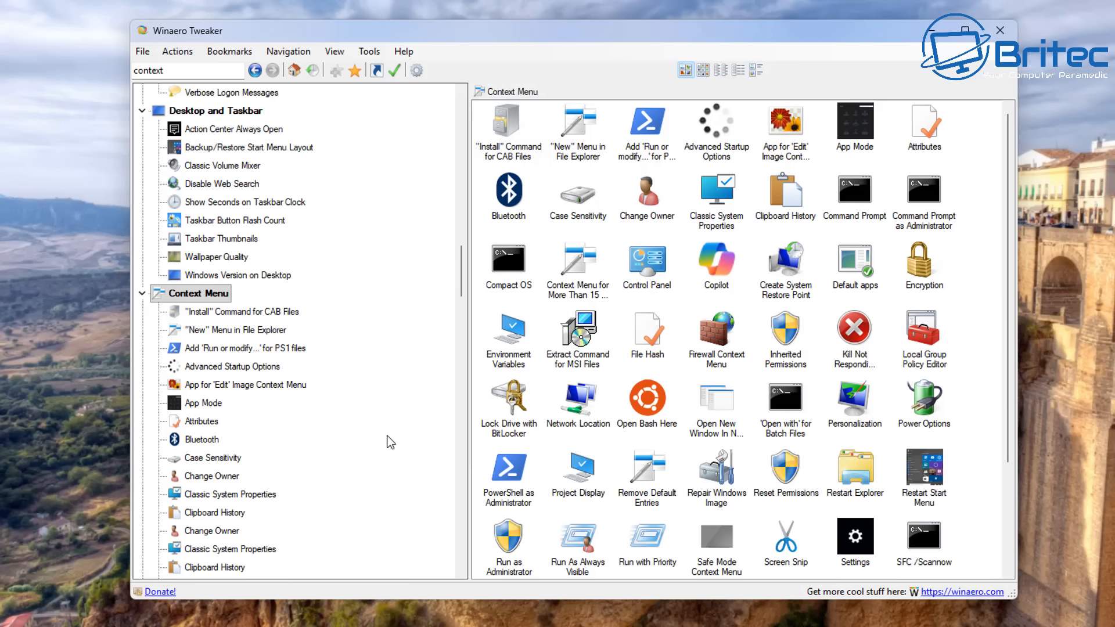
scroll(391, 443, down, 2)
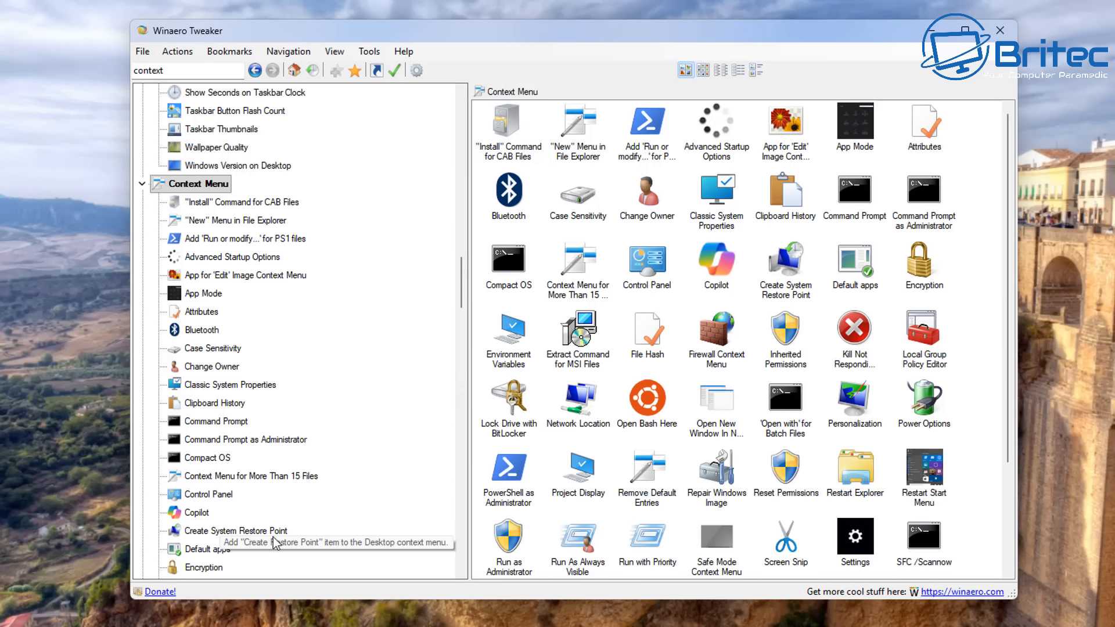
scroll(282, 538, down, 1)
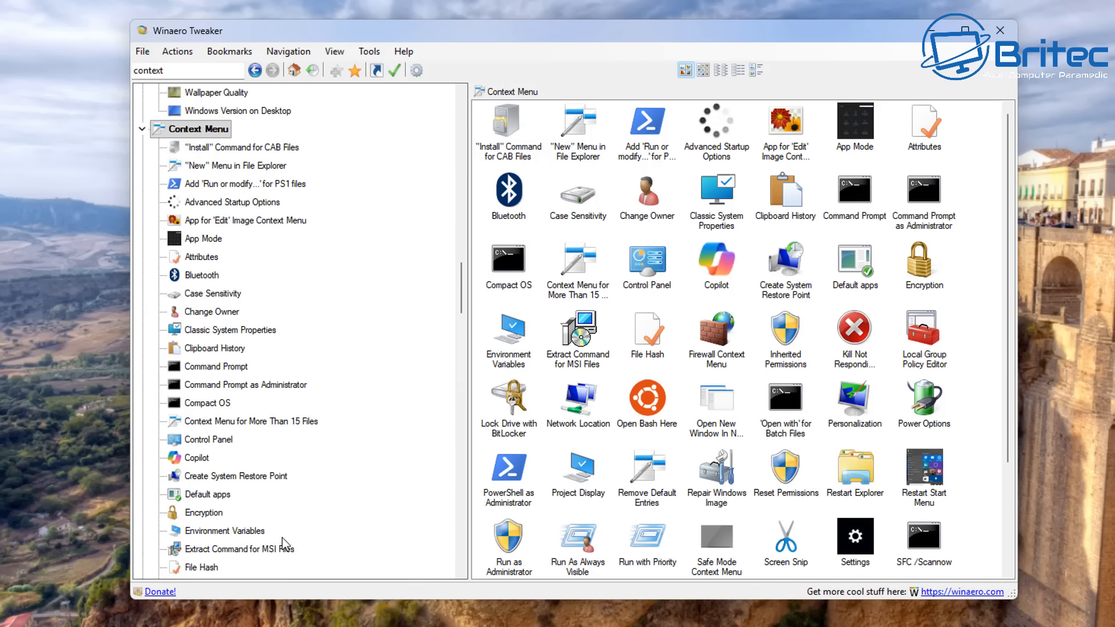
scroll(256, 494, down, 1)
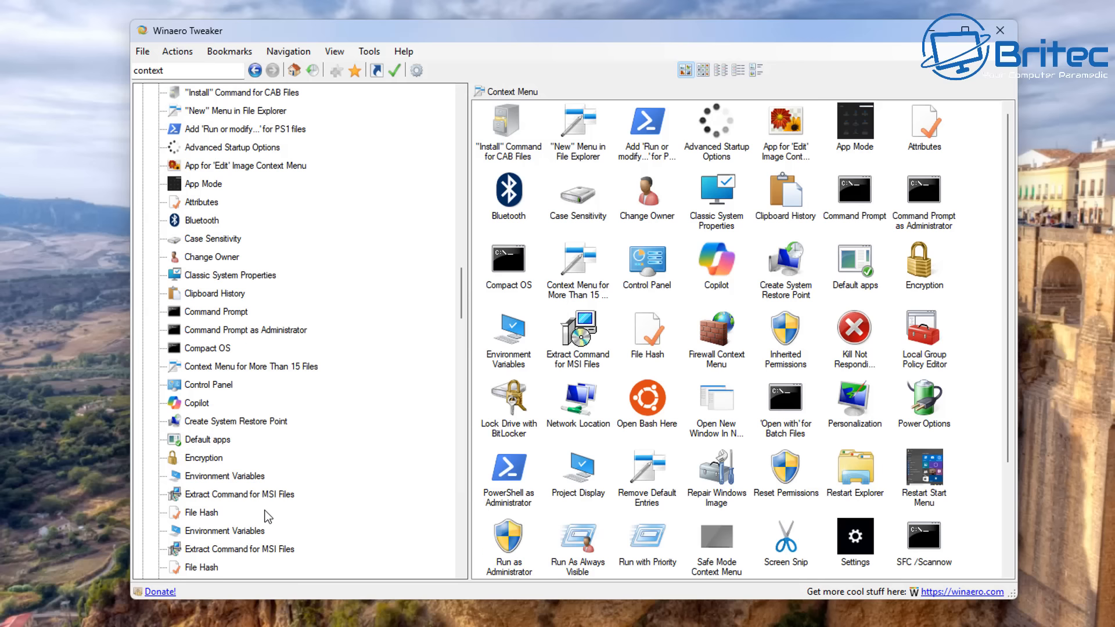
scroll(268, 517, down, 1)
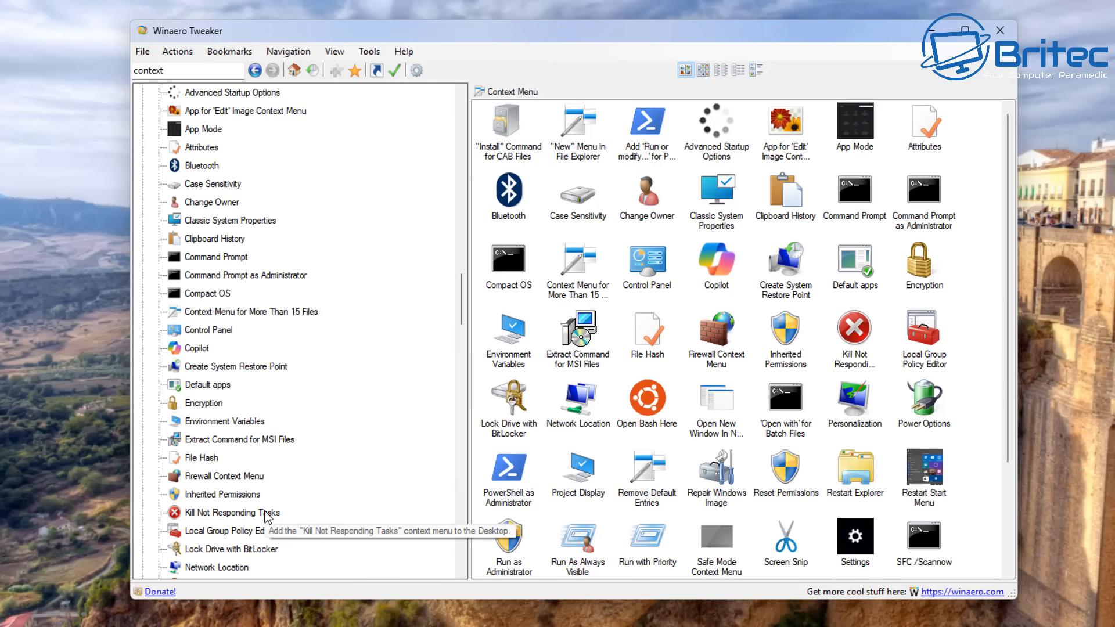
click(204, 457)
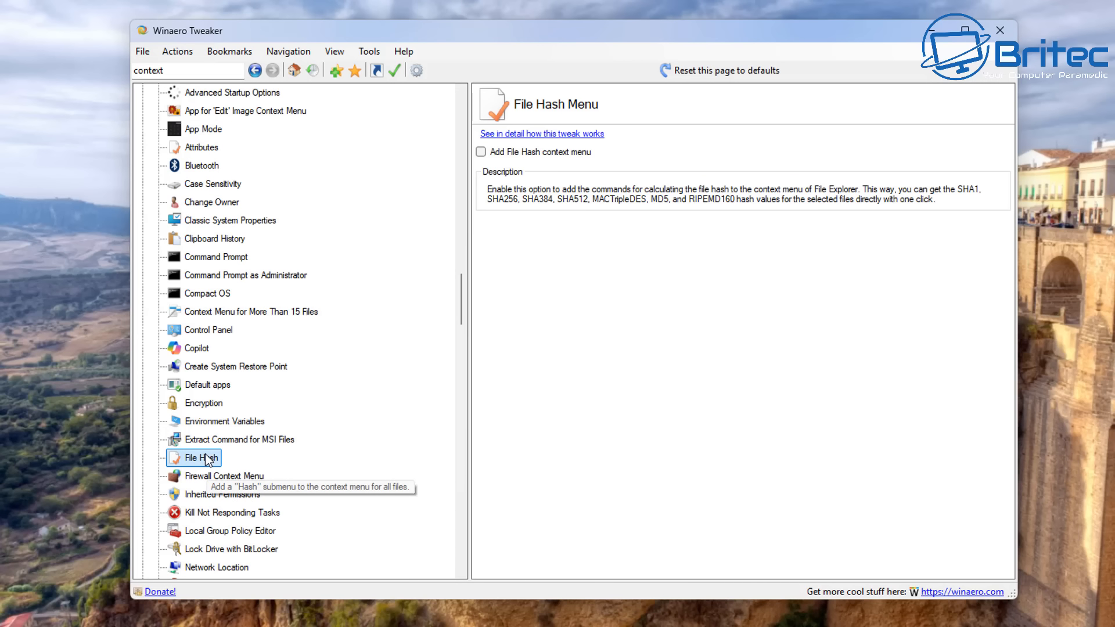
click(481, 152)
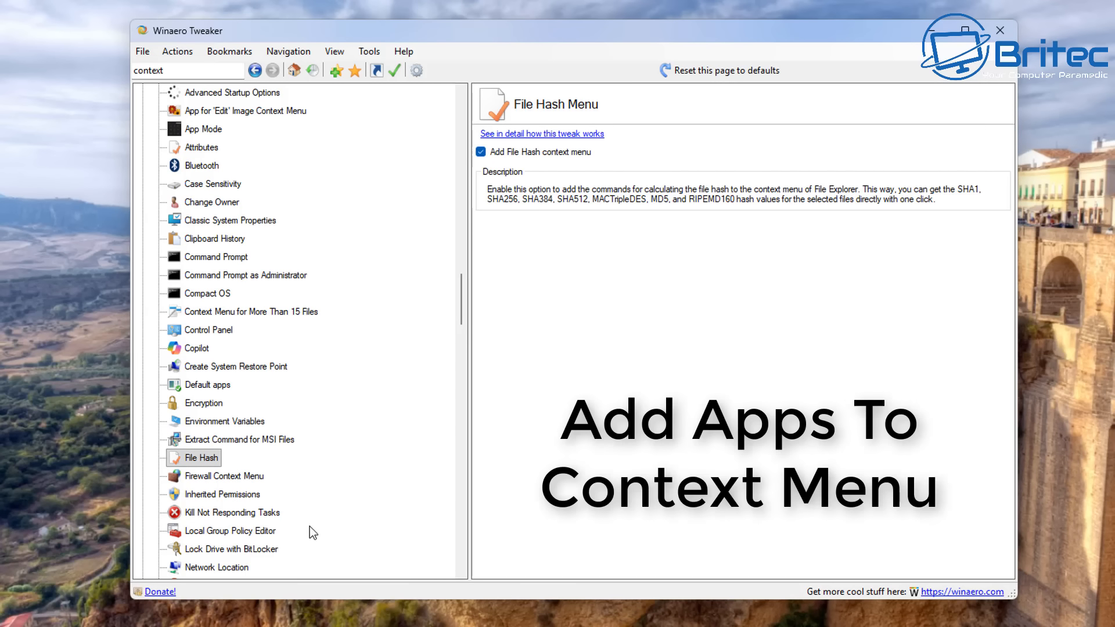
click(244, 516)
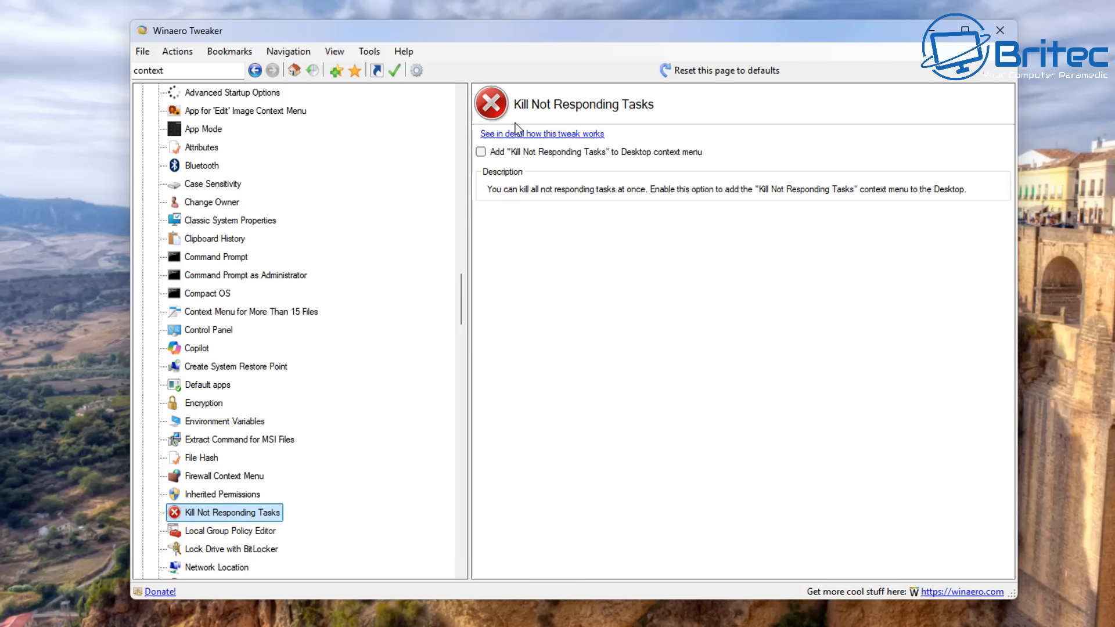
click(480, 153)
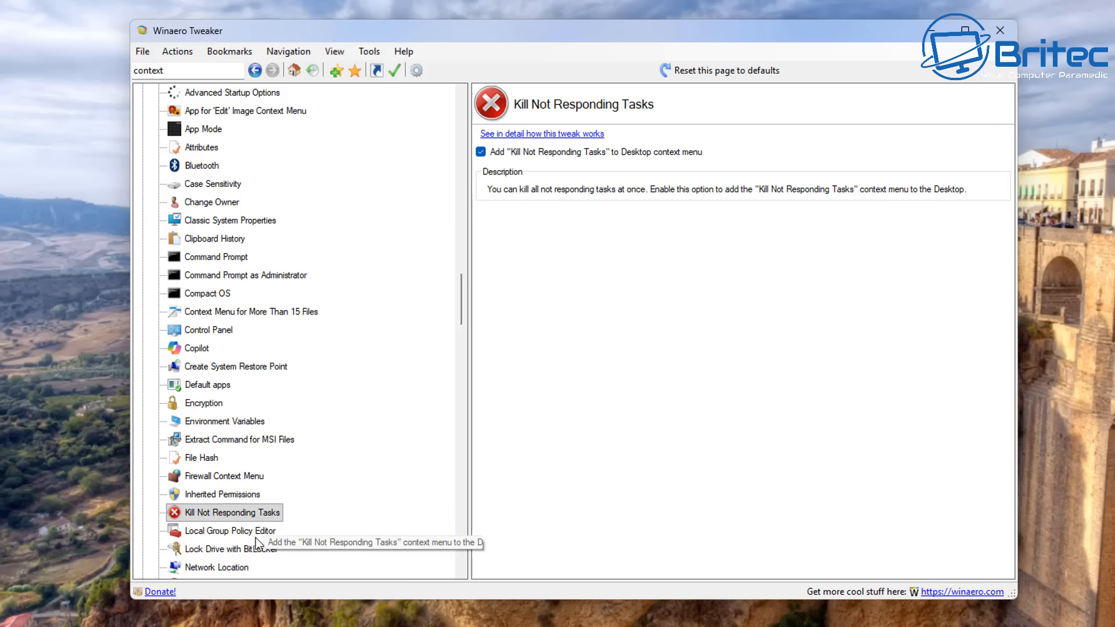
- Add Group Policy and Control Panel to the Desktop context menu
click(225, 532)
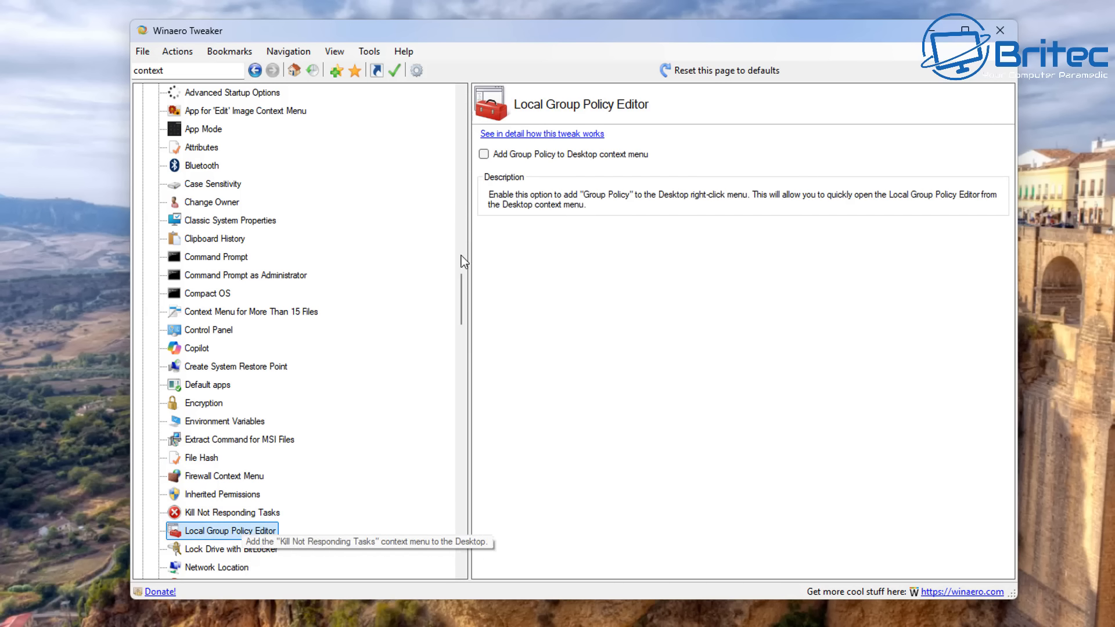
click(483, 154)
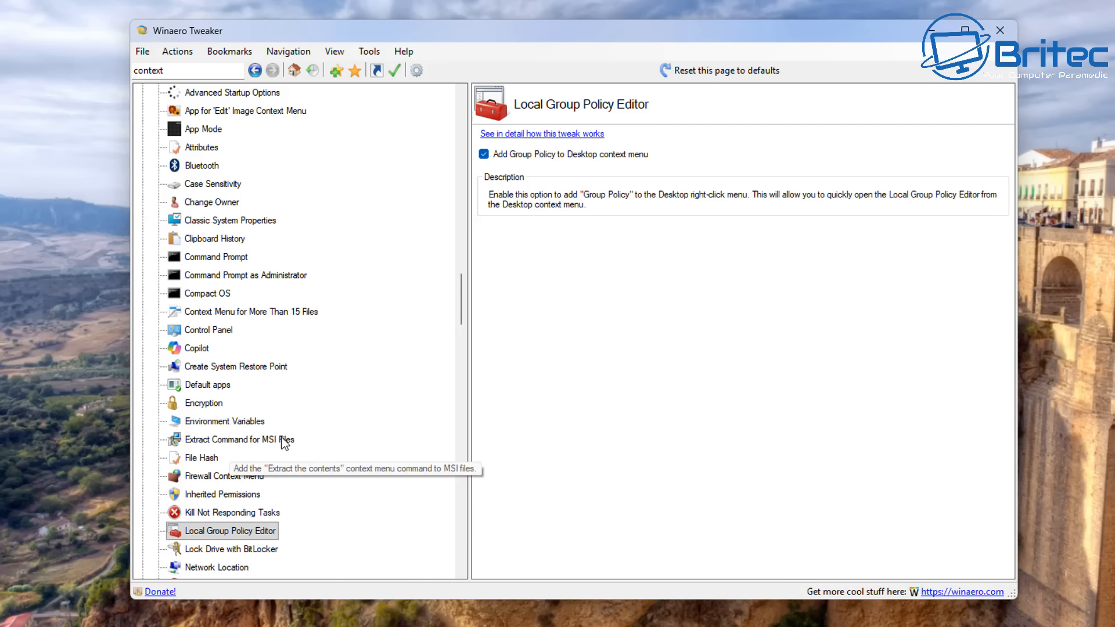
click(218, 408)
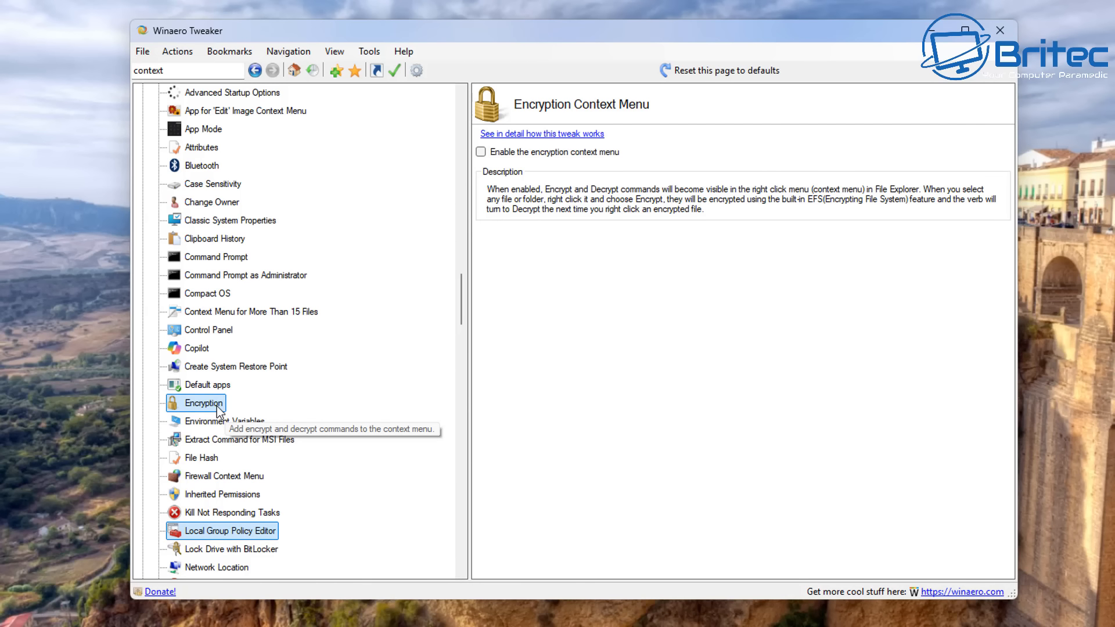
click(223, 367)
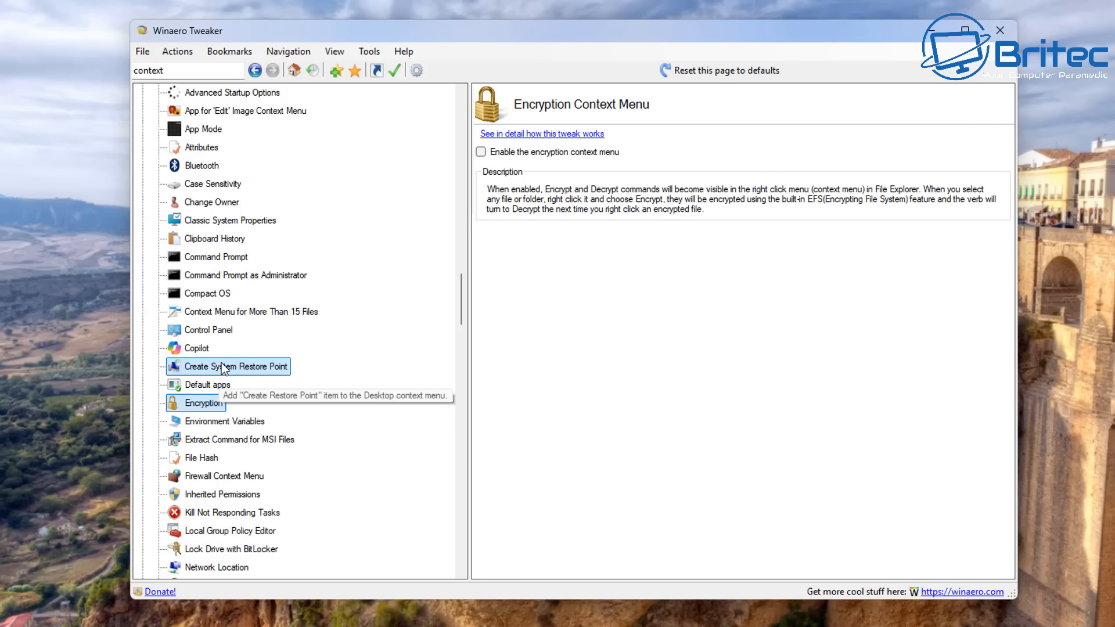
click(210, 330)
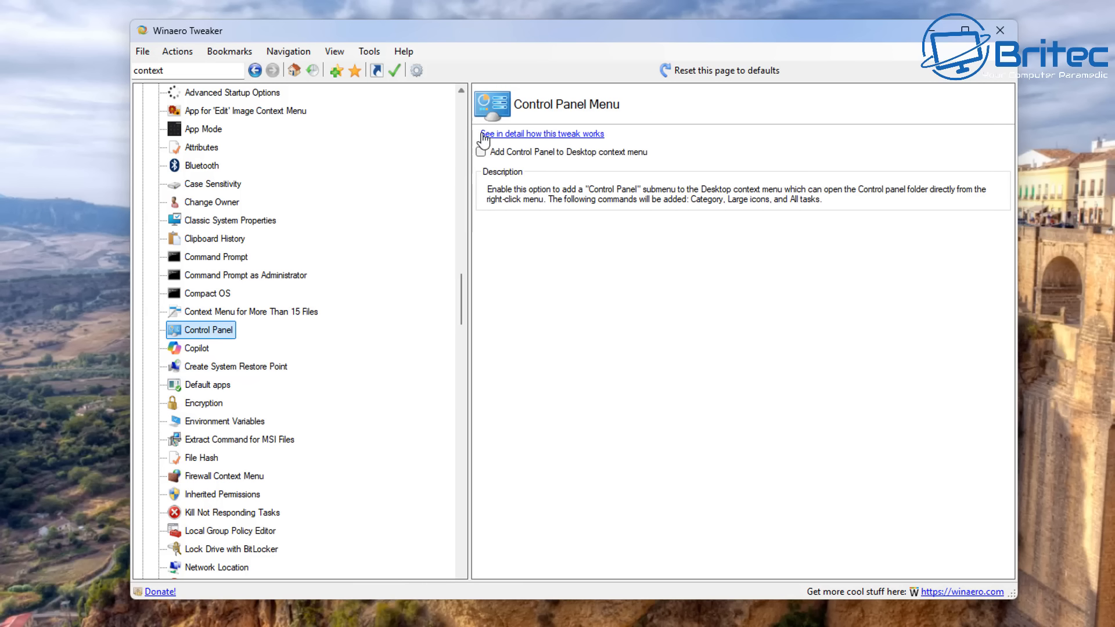
click(480, 153)
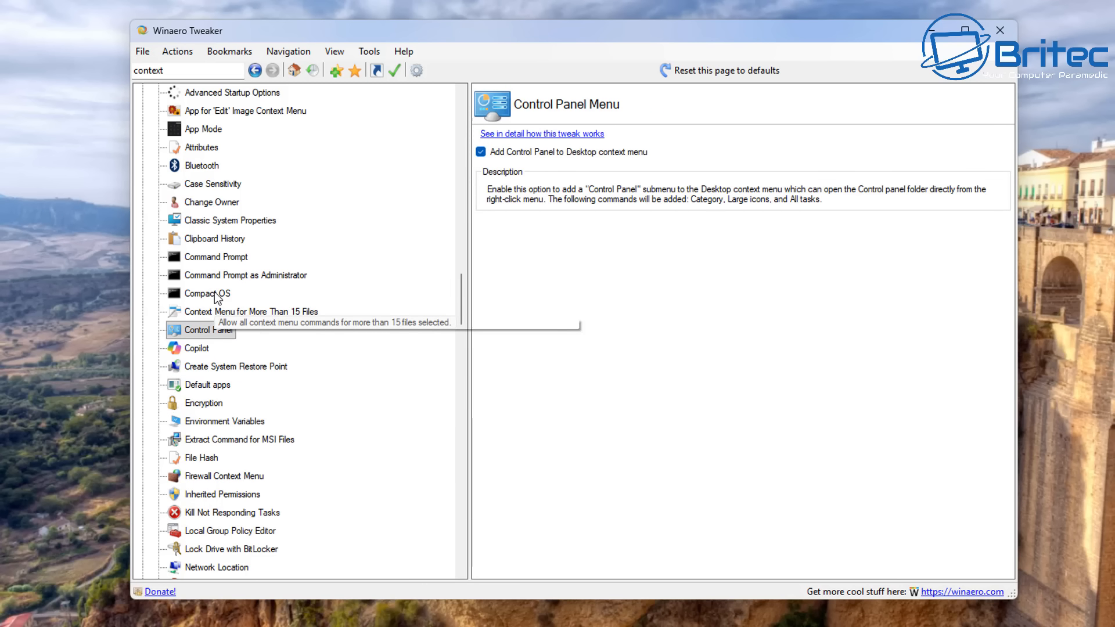
- Add the 'Run or modify...' context menu for PS1 files, with PowerShell 7 options and shown only with the Shift key
scroll(218, 297, up, 2)
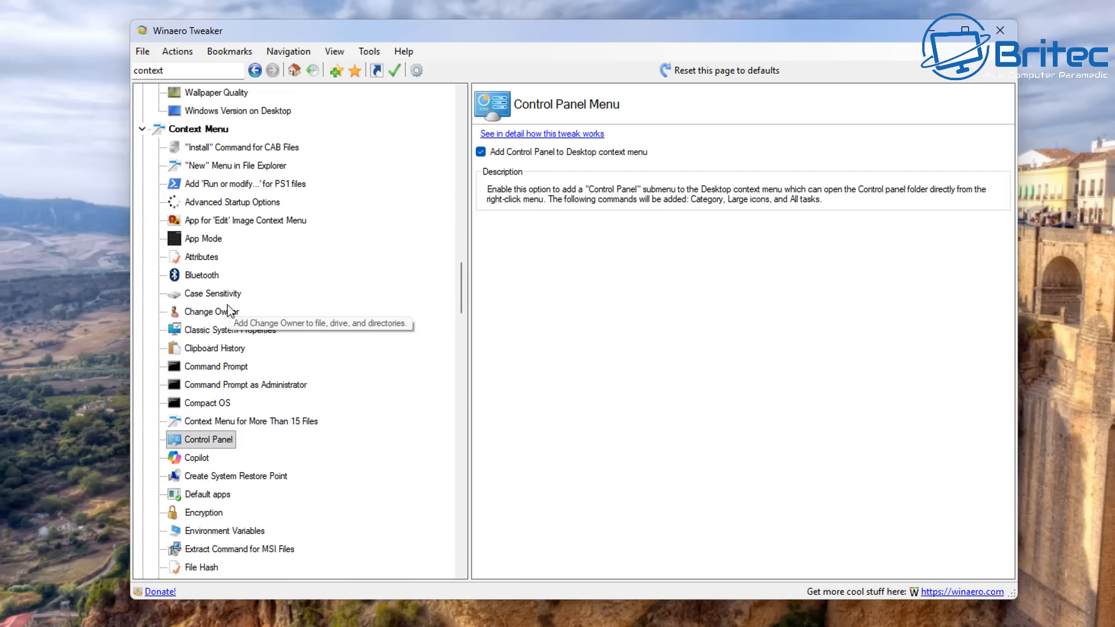
click(264, 184)
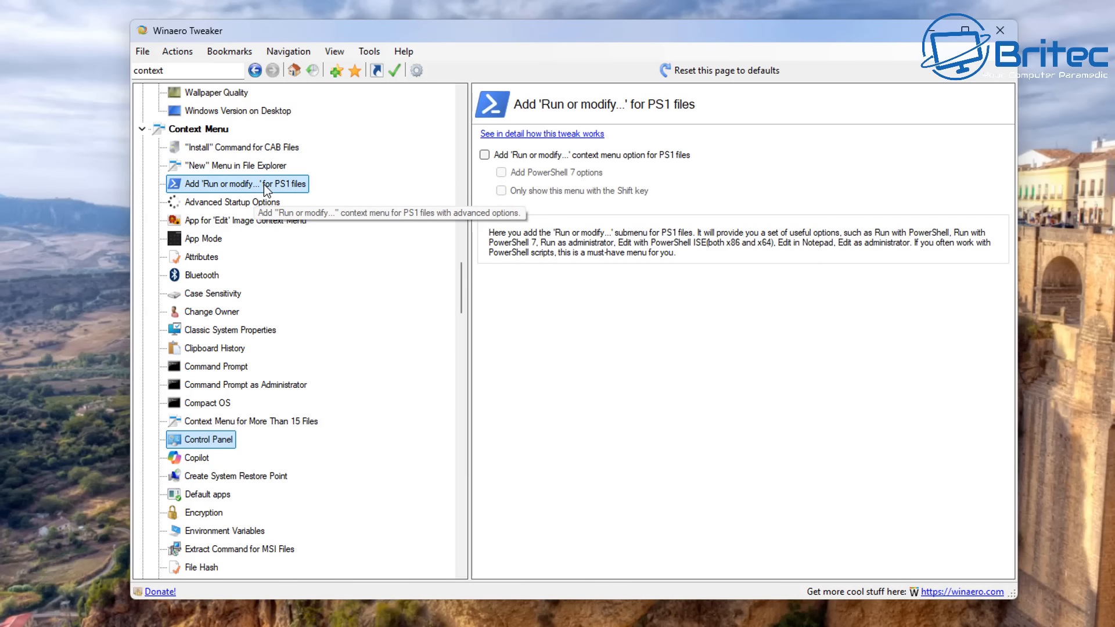
click(485, 155)
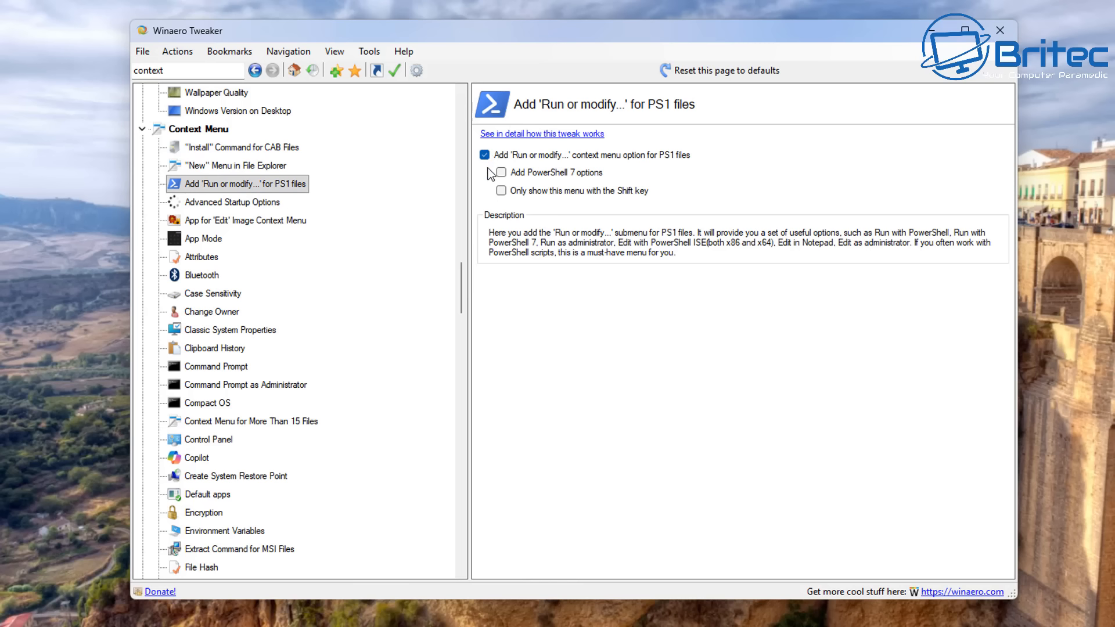
click(501, 173)
click(502, 191)
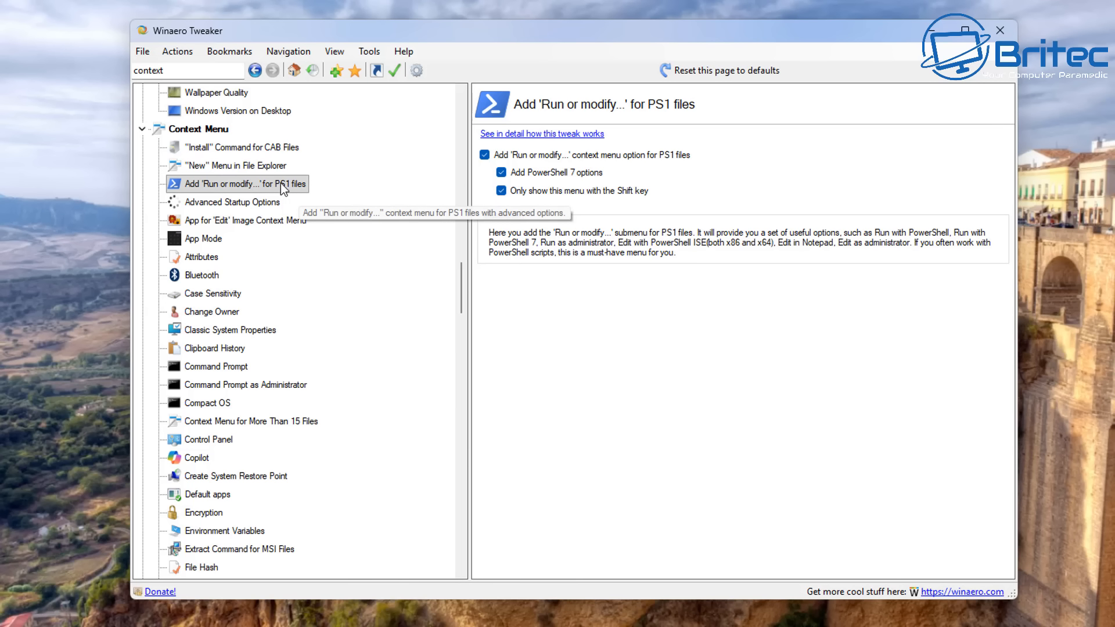
- Check the desktop's context menu for the added entries and close it
scroll(273, 166, up, 2)
scroll(273, 169, up, 2)
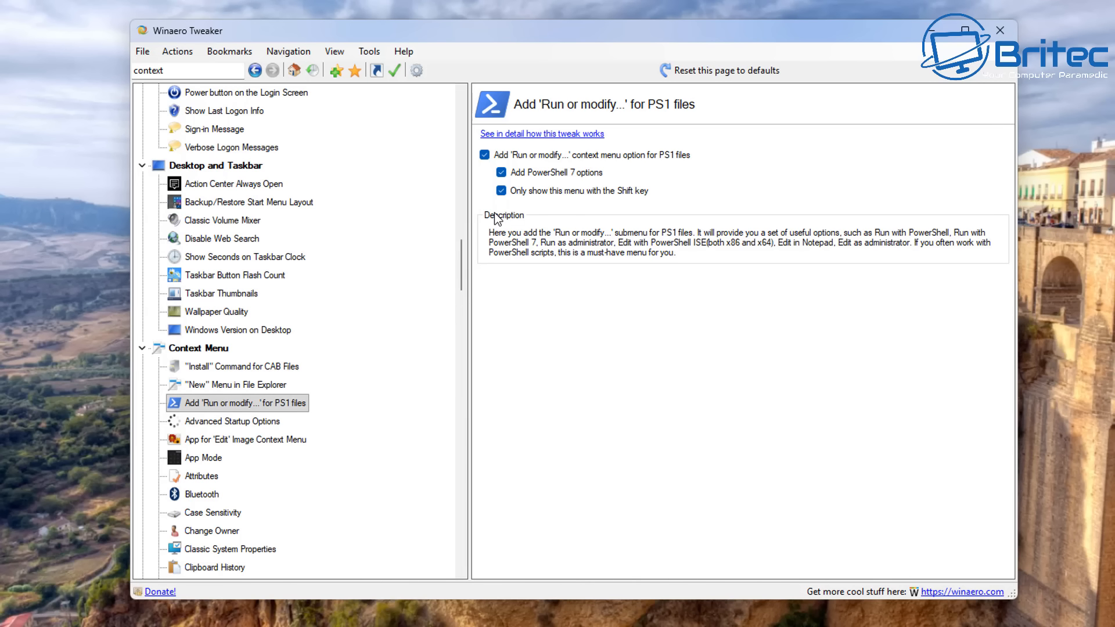
right_click(62, 221)
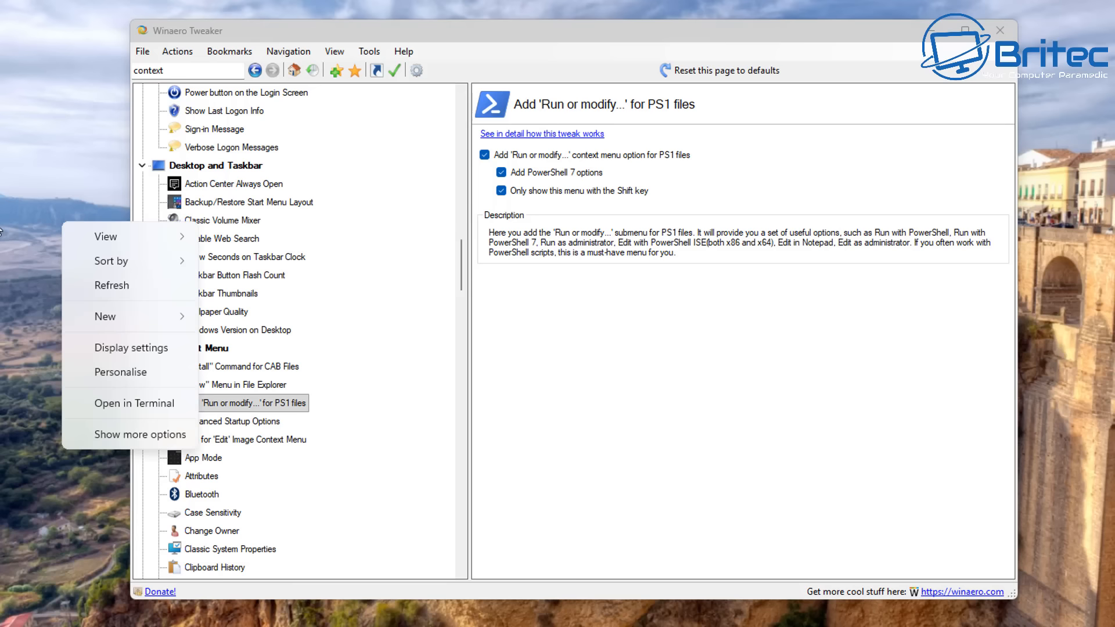
click(33, 372)
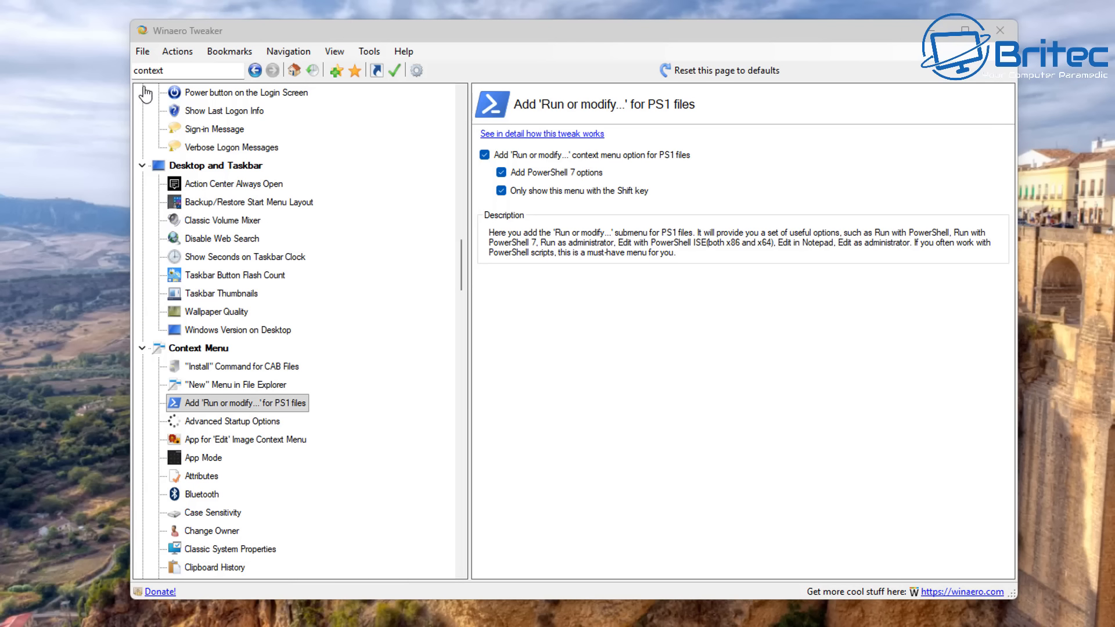
- Search the tweaks for "background" and disable background apps all at once
double_click(162, 72)
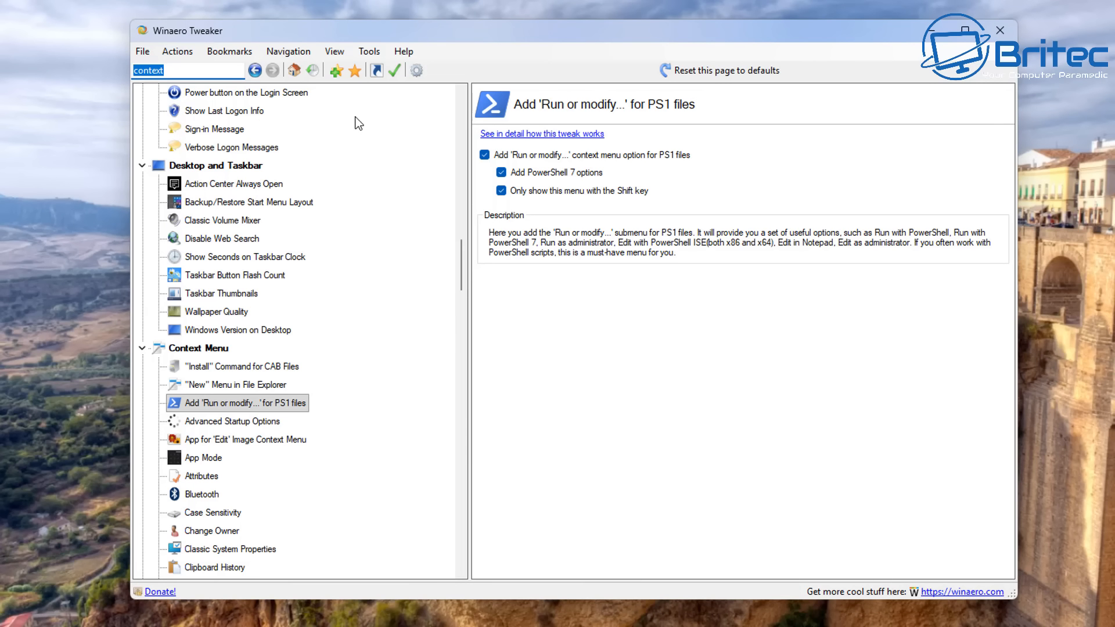
text(backg)
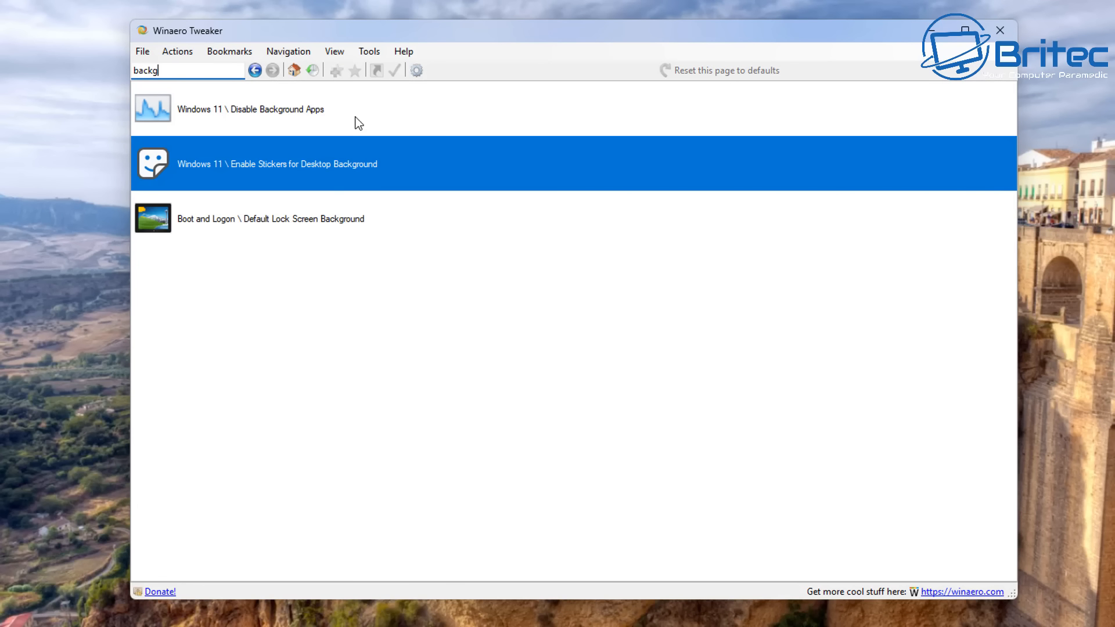
text(round)
click(280, 113)
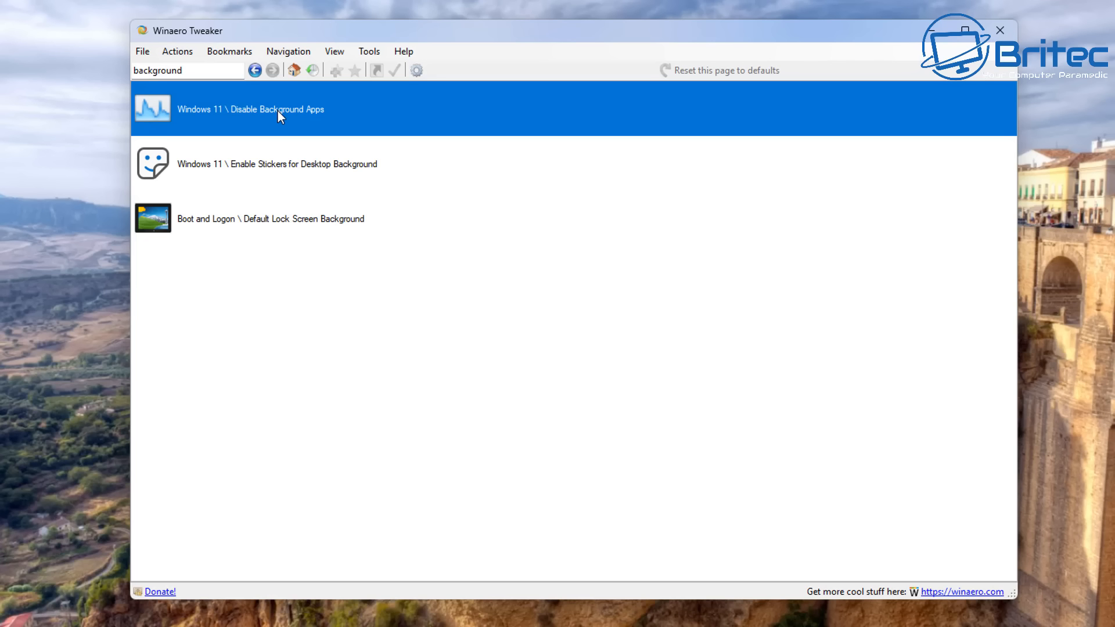
double_click(278, 110)
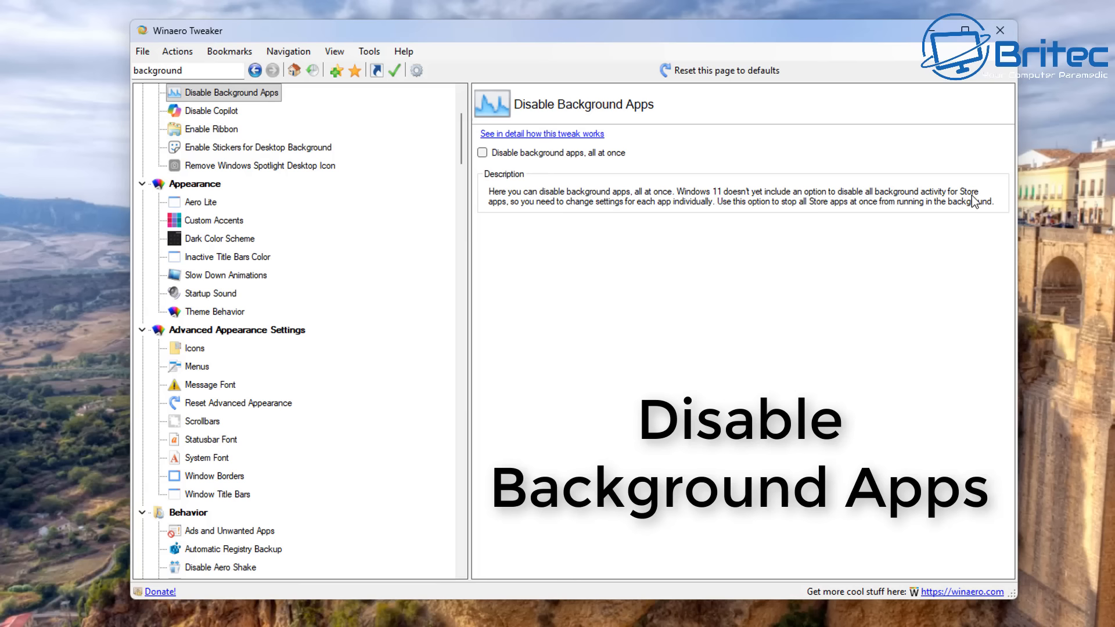
click(482, 153)
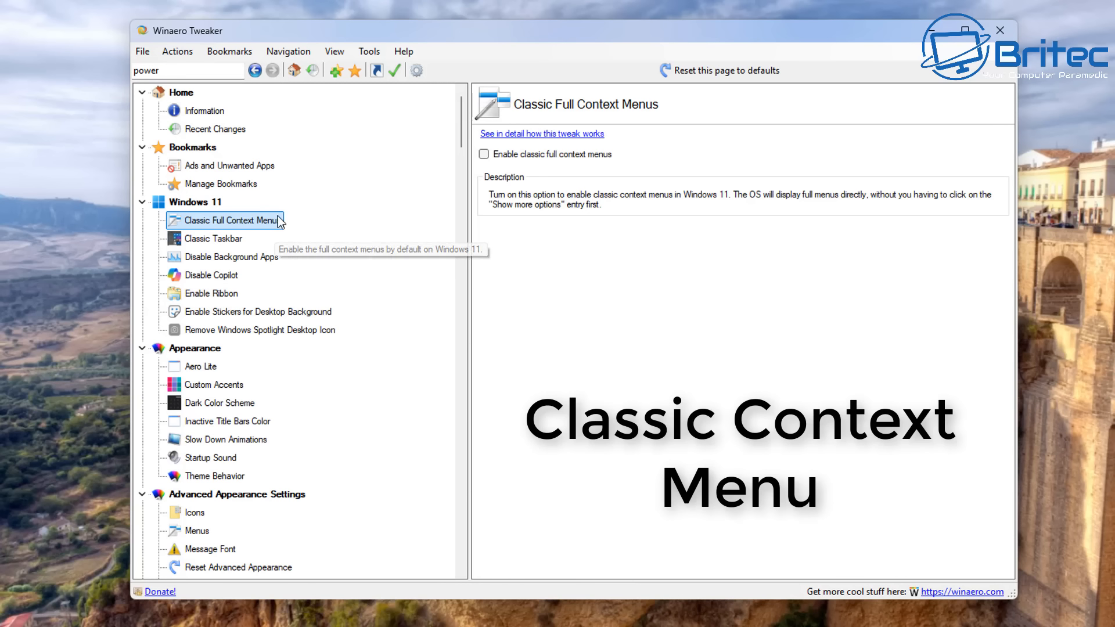
- Enable classic full context menus and postpone the File Explorer restart
click(485, 155)
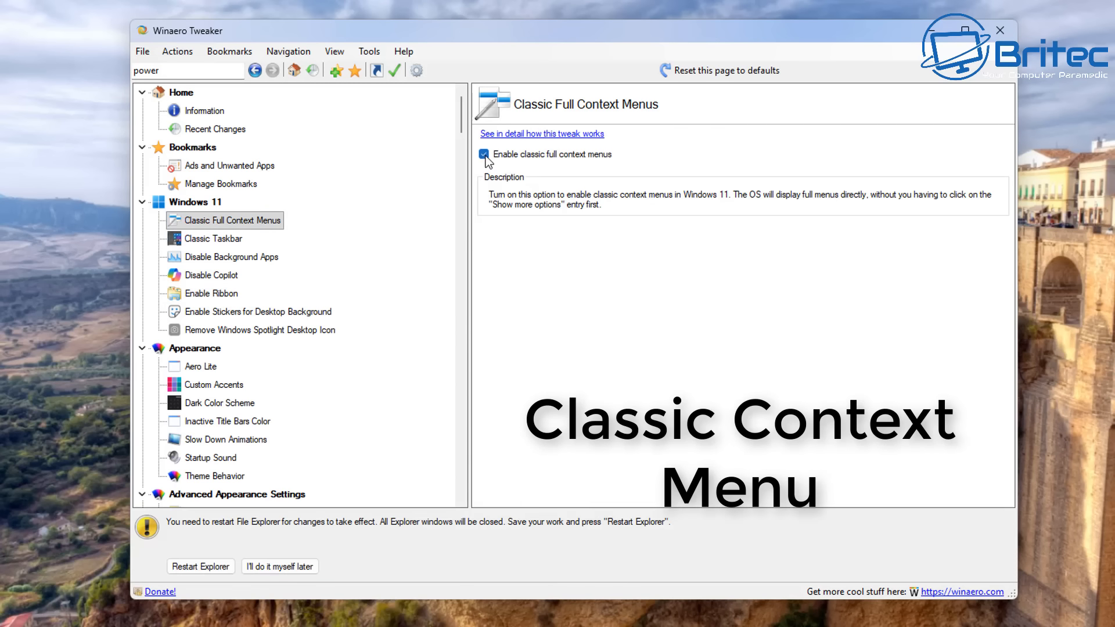
click(281, 567)
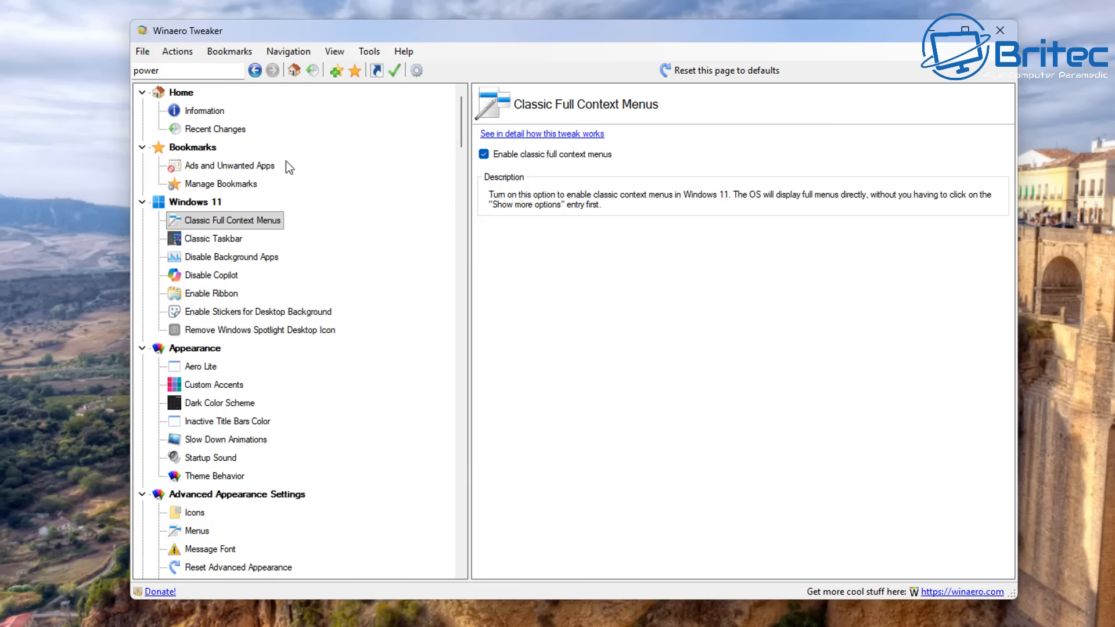
- Permanently enable the classic File Explorer with Ribbon, and launch it to check the ribbon before closing it
click(190, 296)
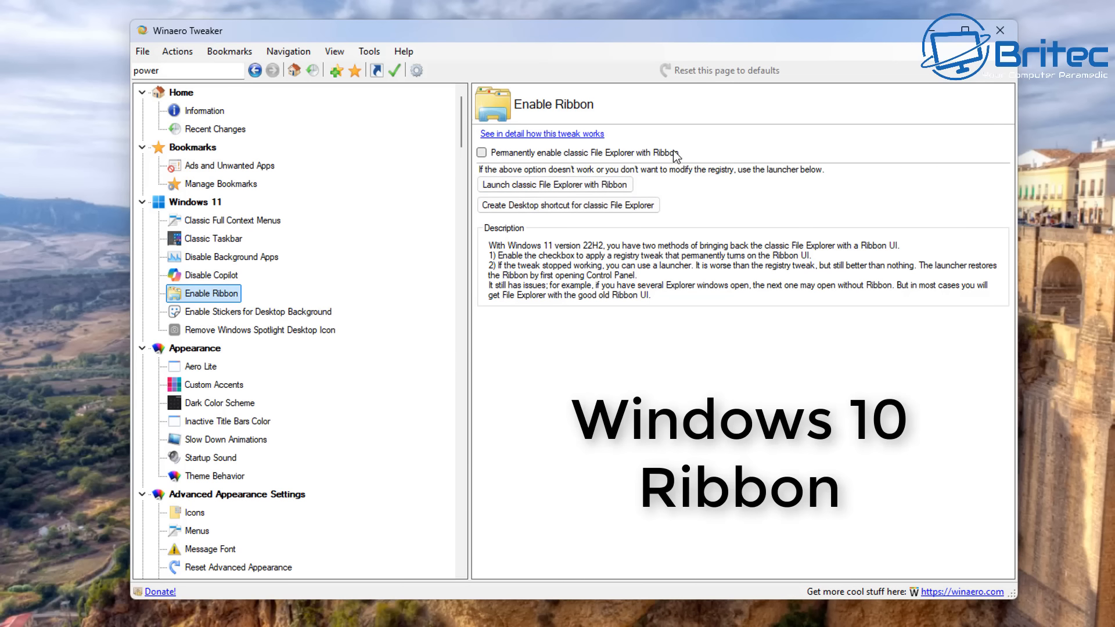
click(523, 626)
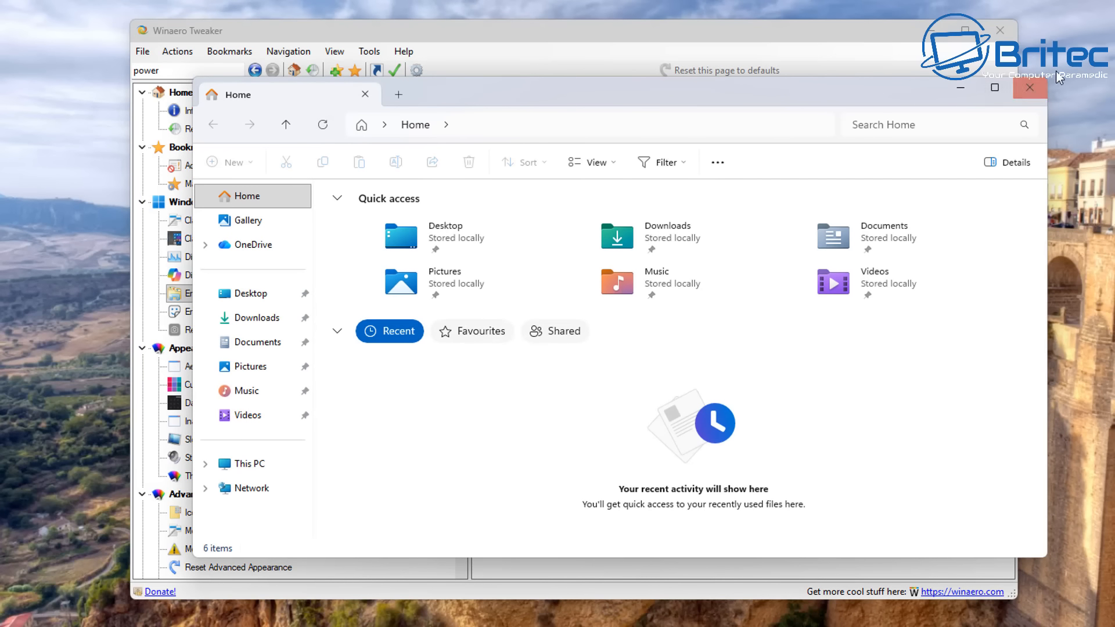
click(1032, 88)
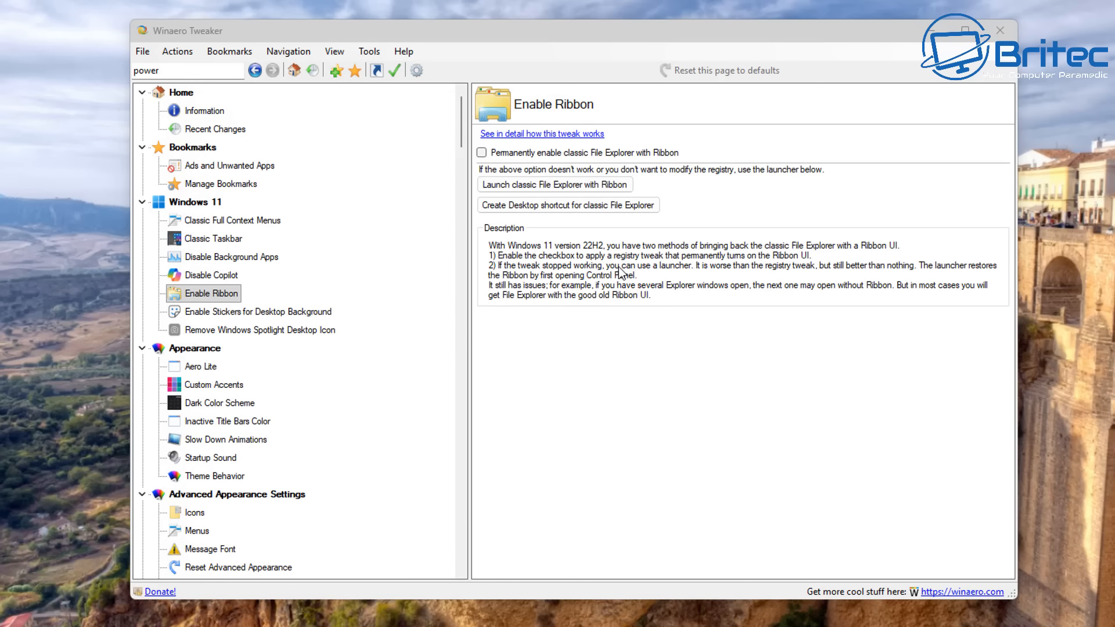
click(482, 152)
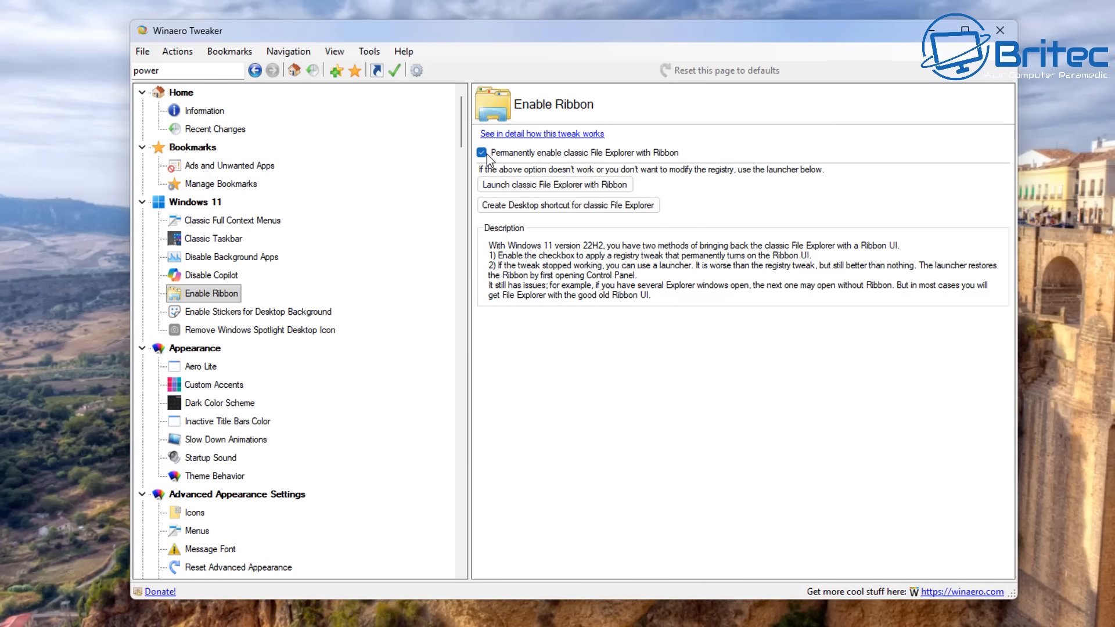
click(518, 183)
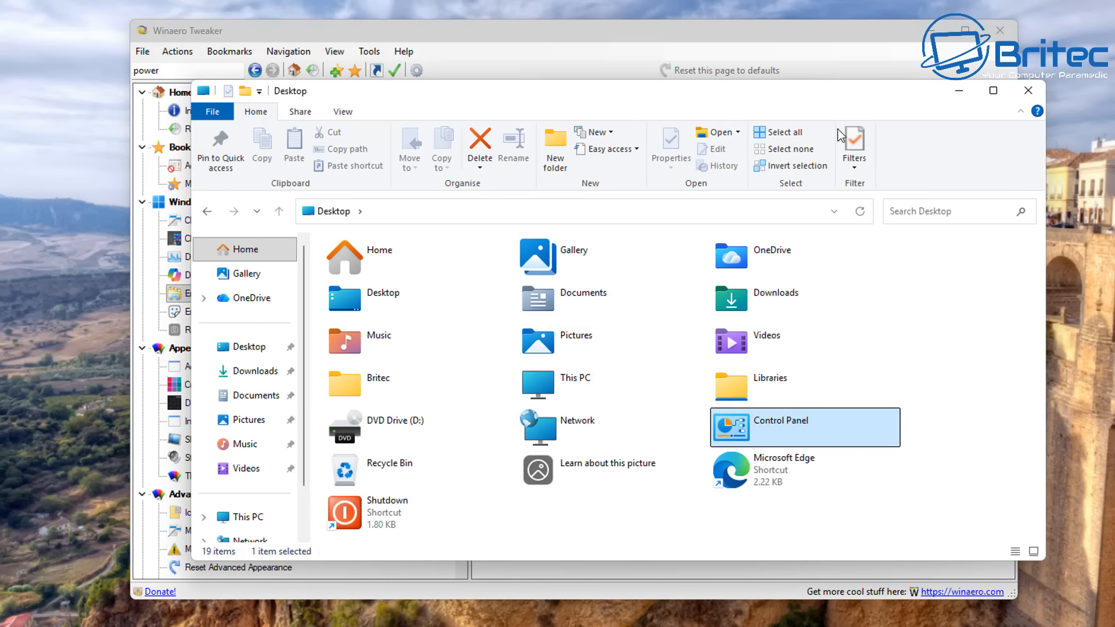
click(1027, 91)
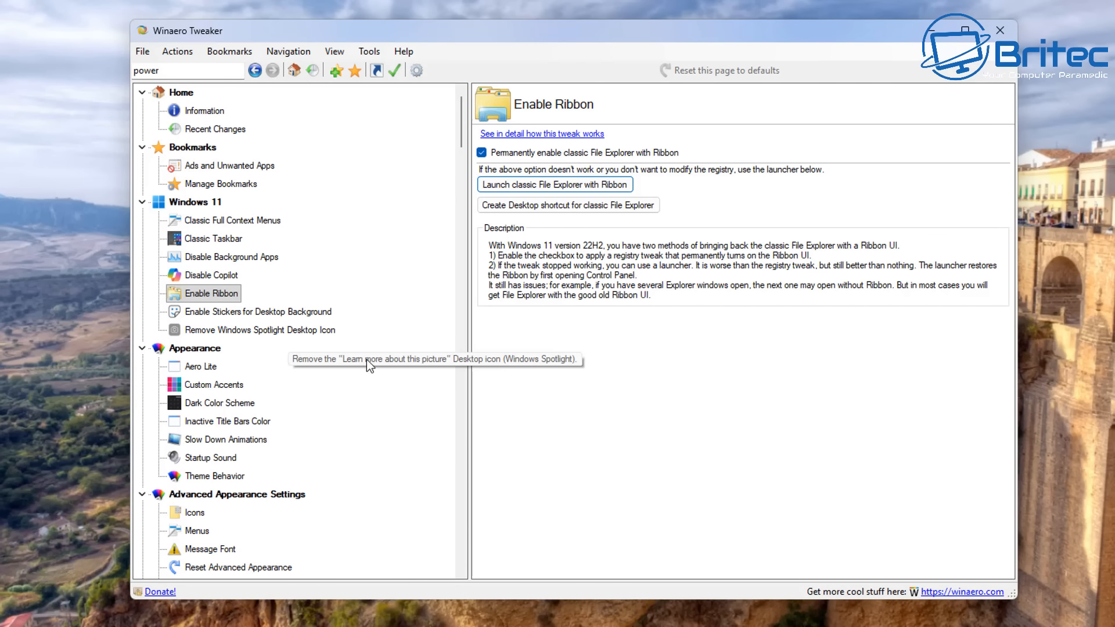
- Review the Classic Taskbar, Dark Color Scheme, Custom Accents, Theme Behavior and Startup Sound tweaks
click(200, 238)
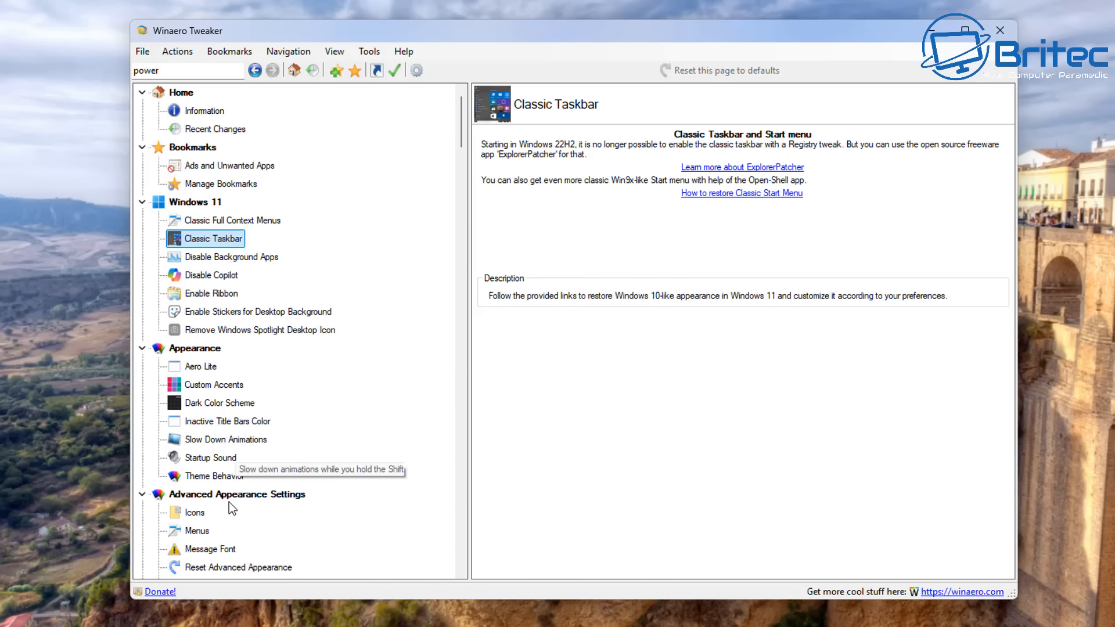
click(203, 407)
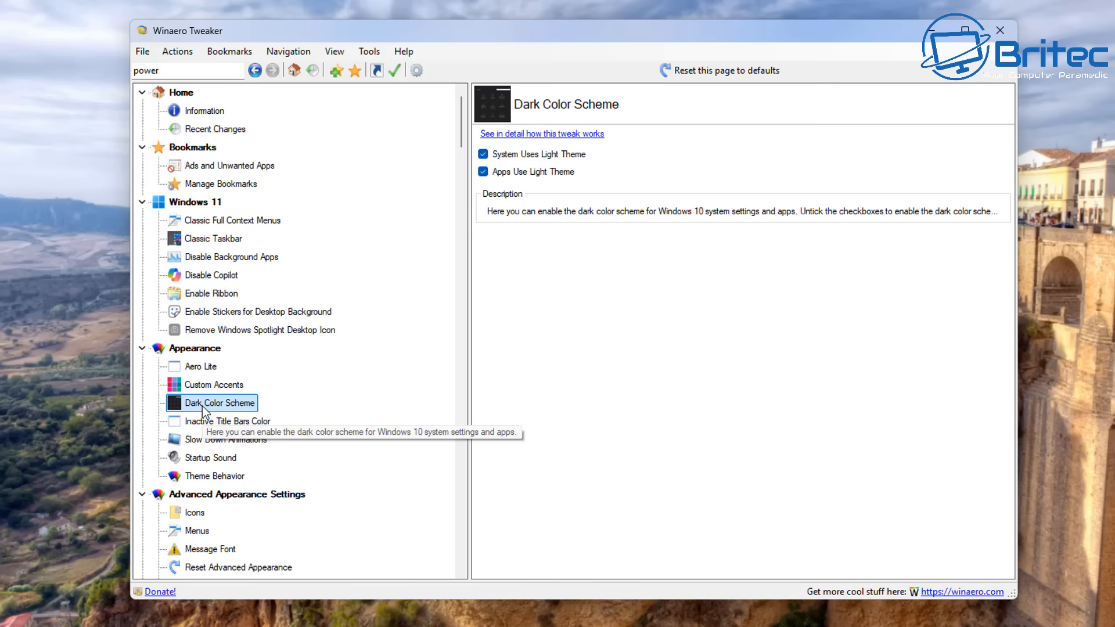
click(203, 385)
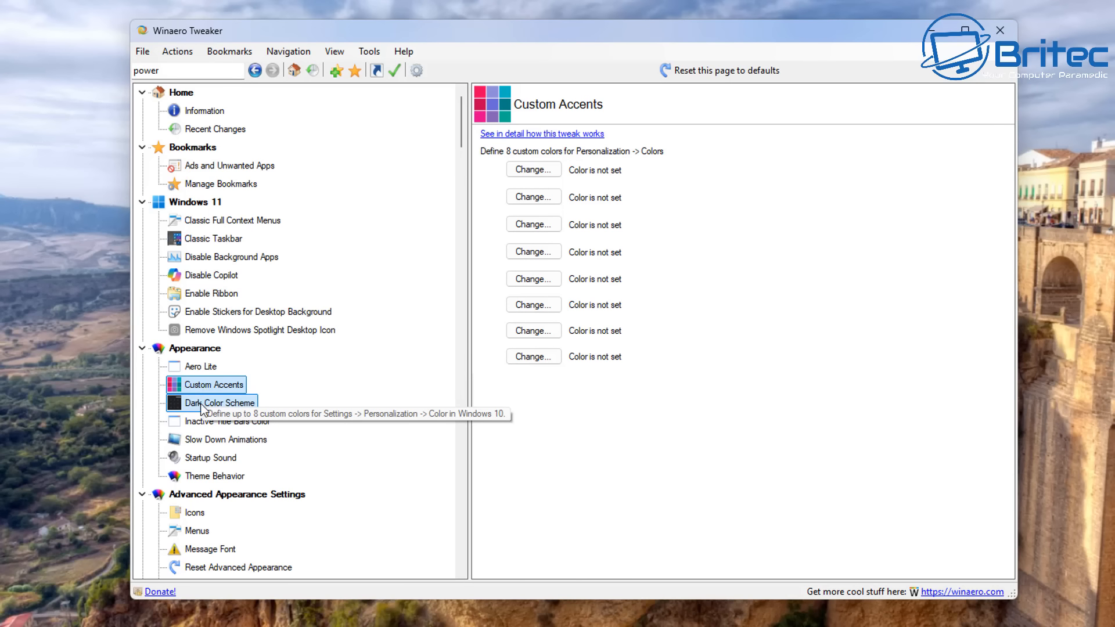
click(219, 477)
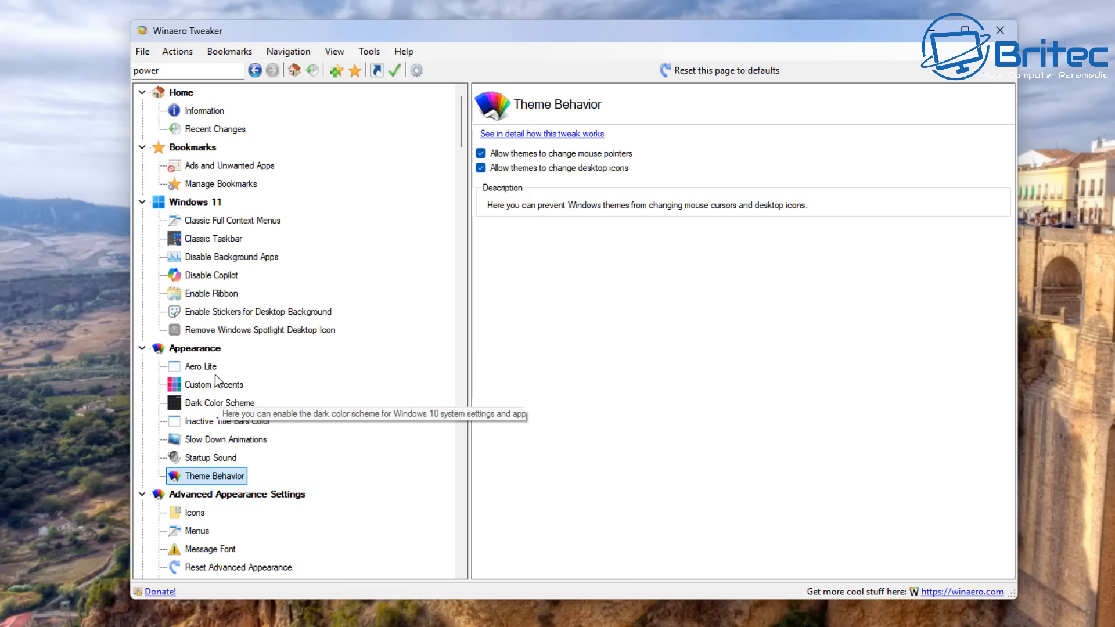
click(211, 458)
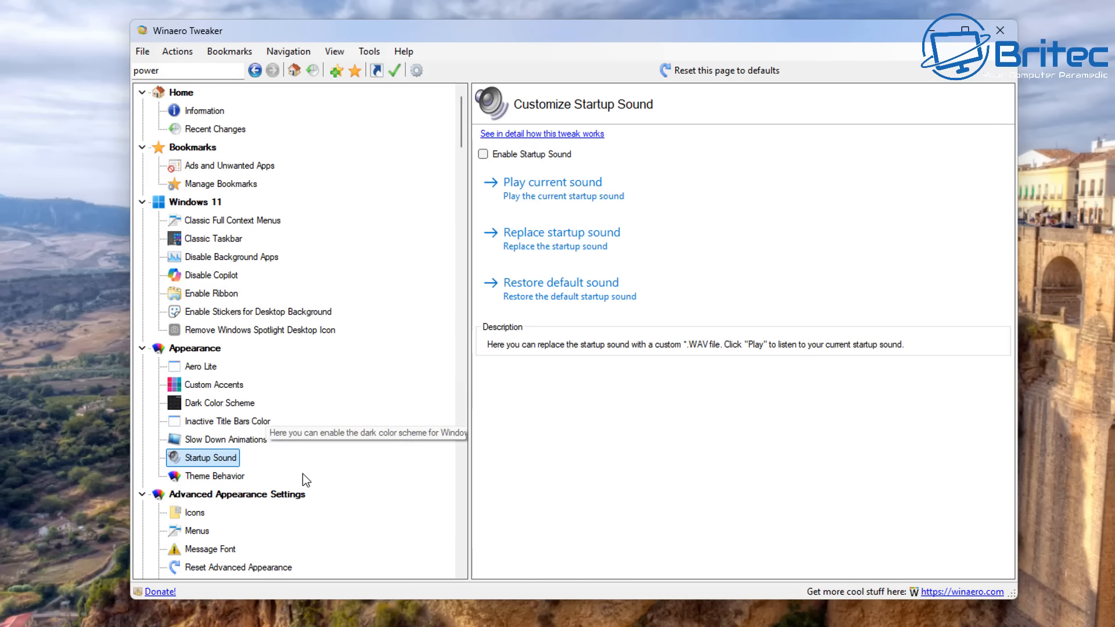
- Examine the advanced appearance settings for icon spacing, window title bar height and window borders
scroll(302, 474, down, 3)
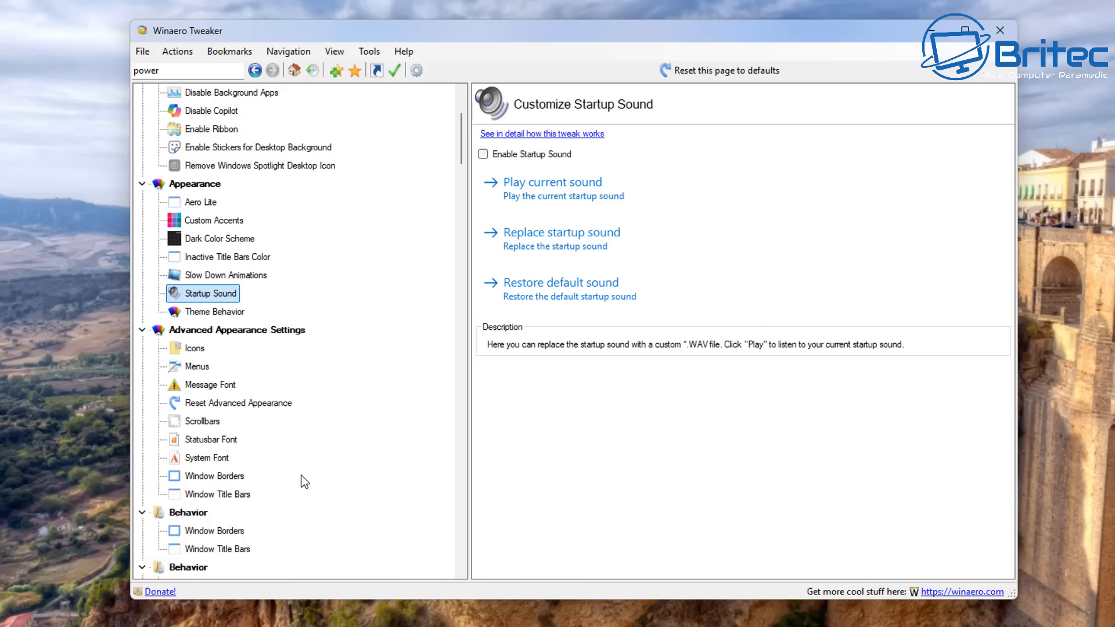
scroll(305, 482, down, 2)
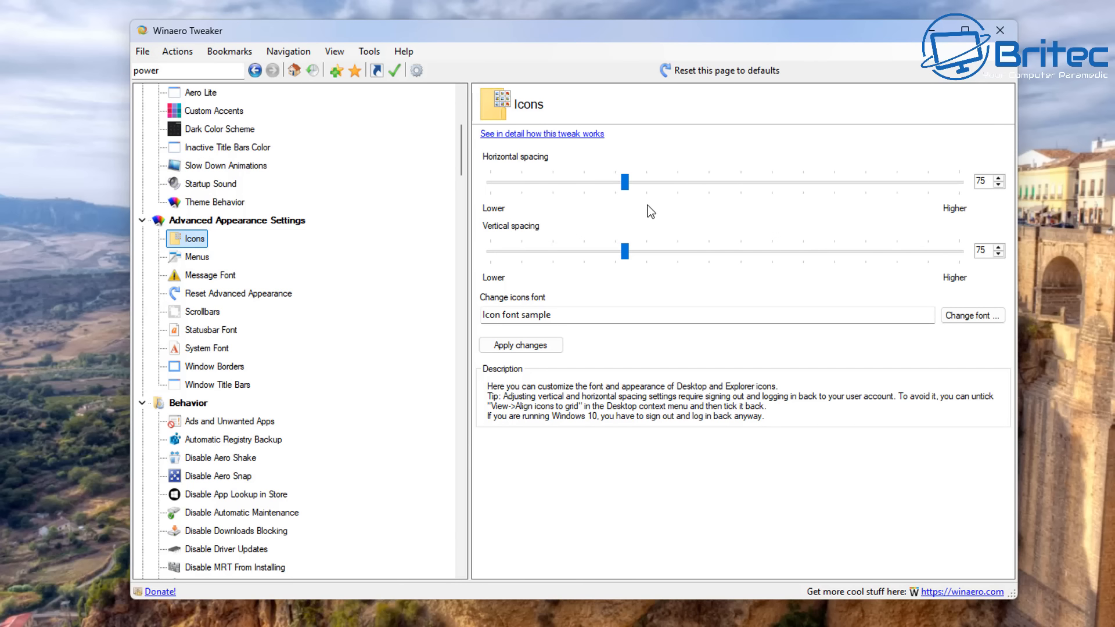
mouse_move(623, 187)
mouse_down()
mouse_move(661, 186)
mouse_move(627, 199)
mouse_up()
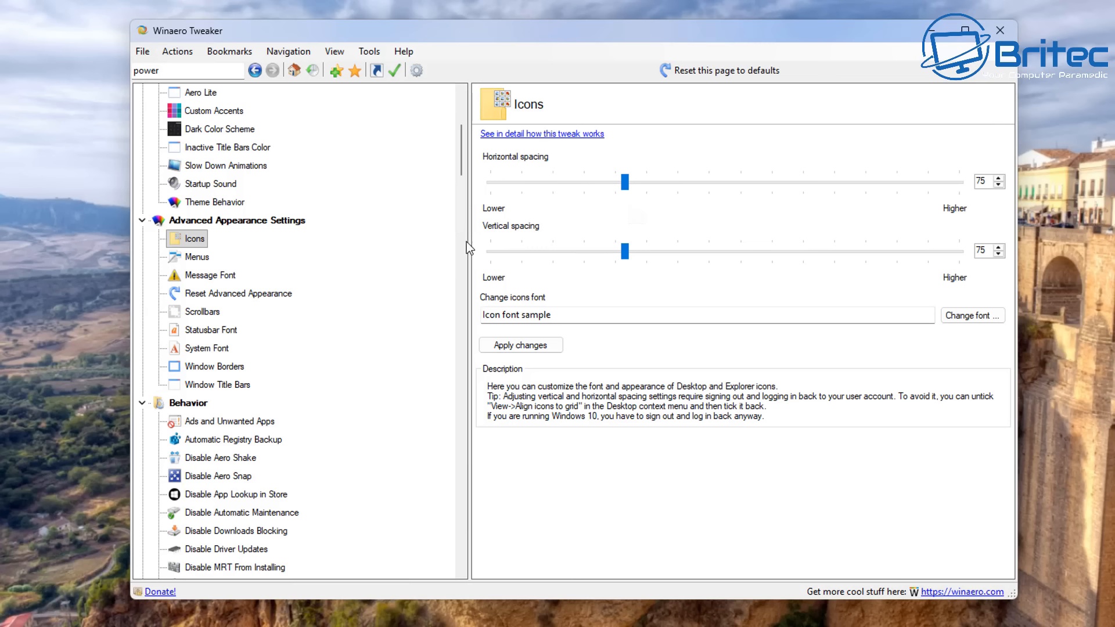
click(223, 388)
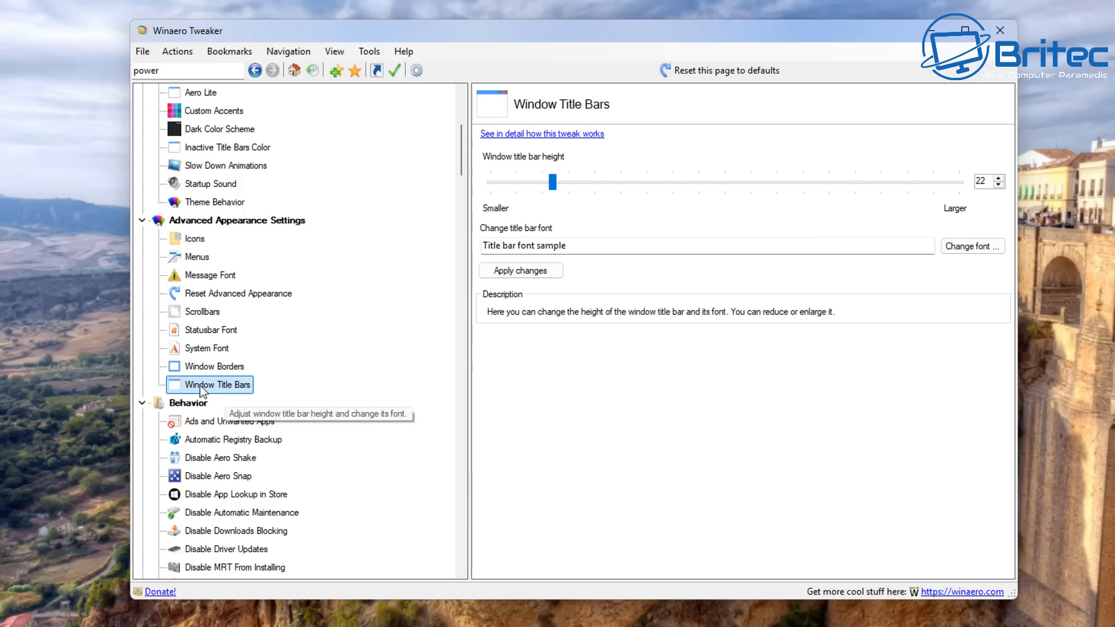
click(552, 184)
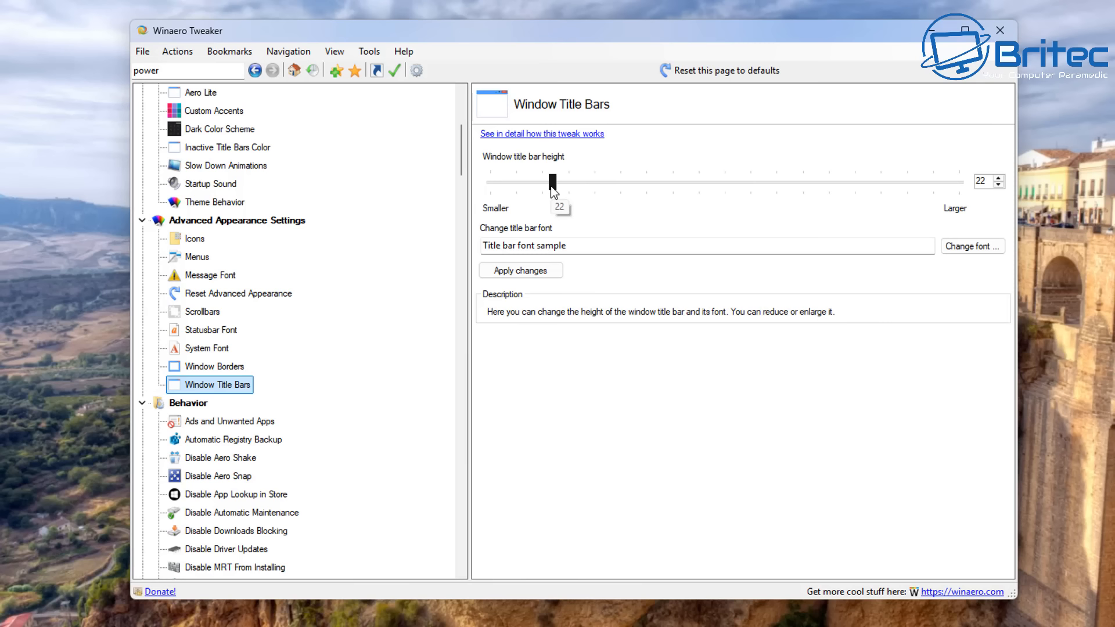
click(209, 368)
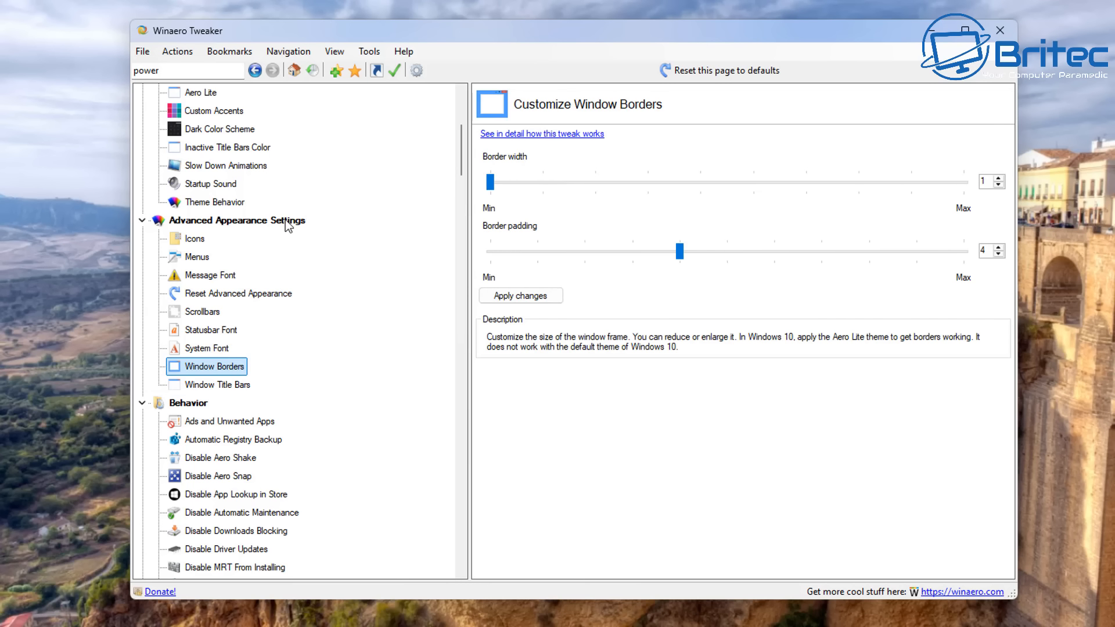
- Disable all Microsoft Edge annoyances and features/bloat, and enable every New Tab Page option
scroll(256, 459, down, 3)
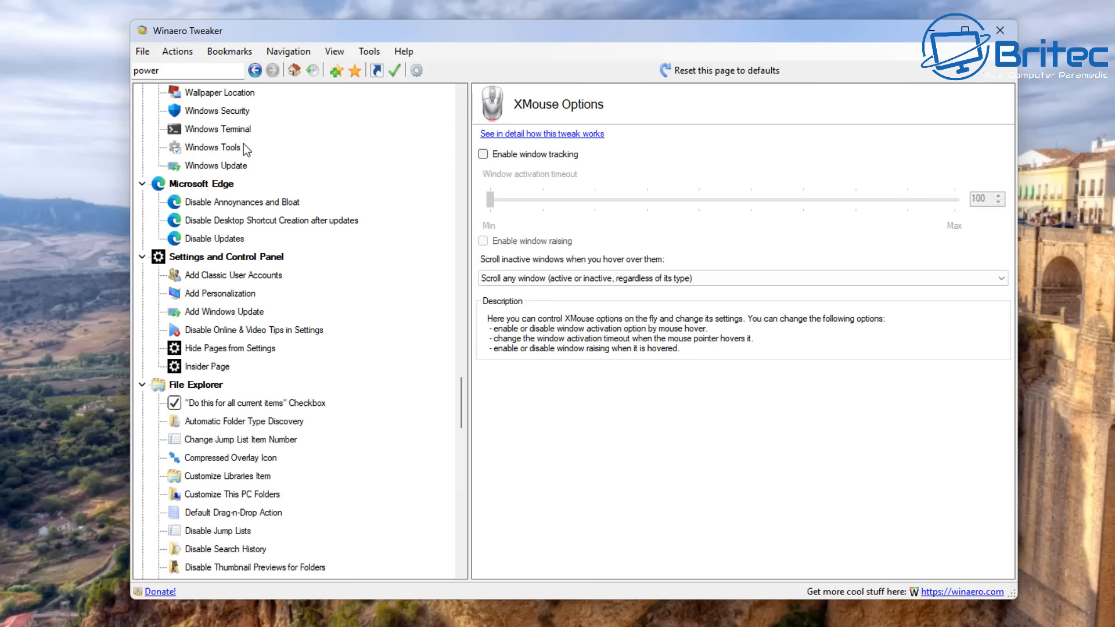
click(247, 203)
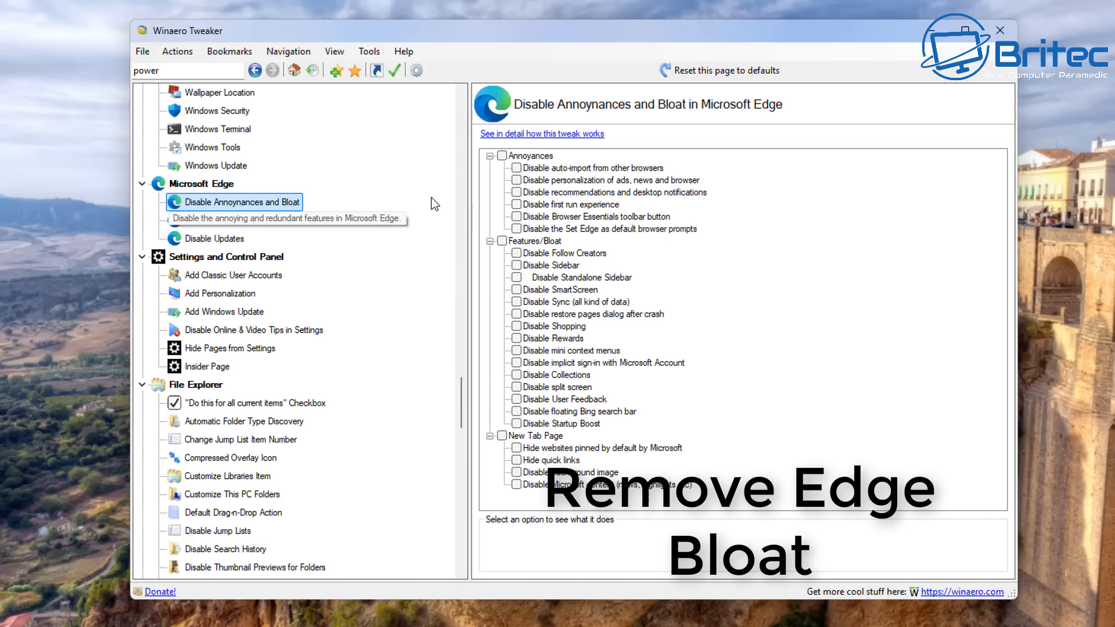
click(502, 156)
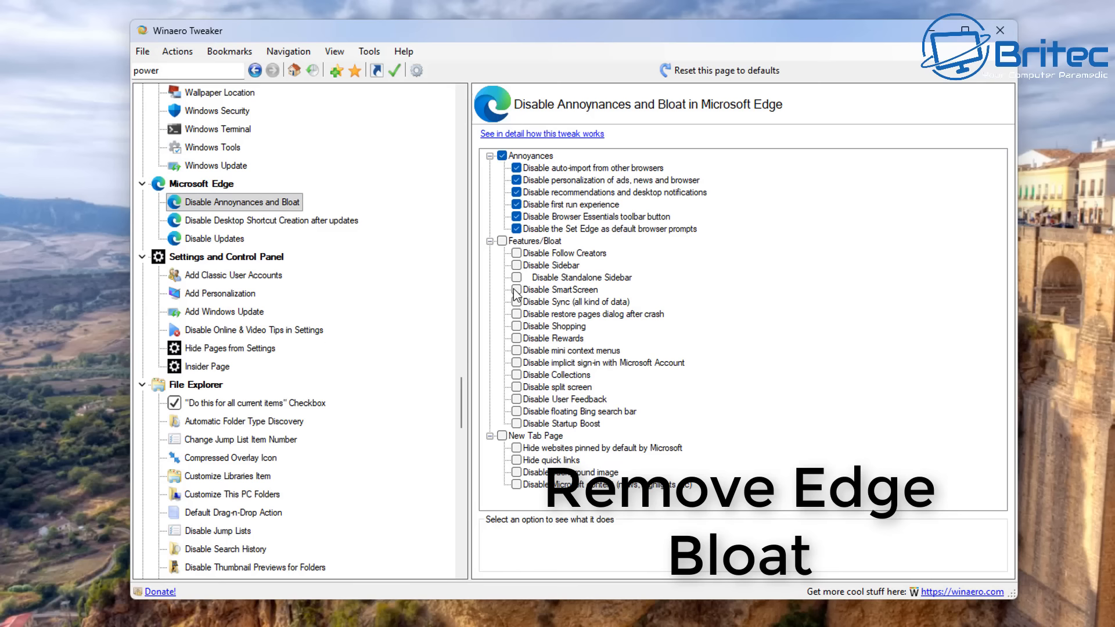
click(489, 241)
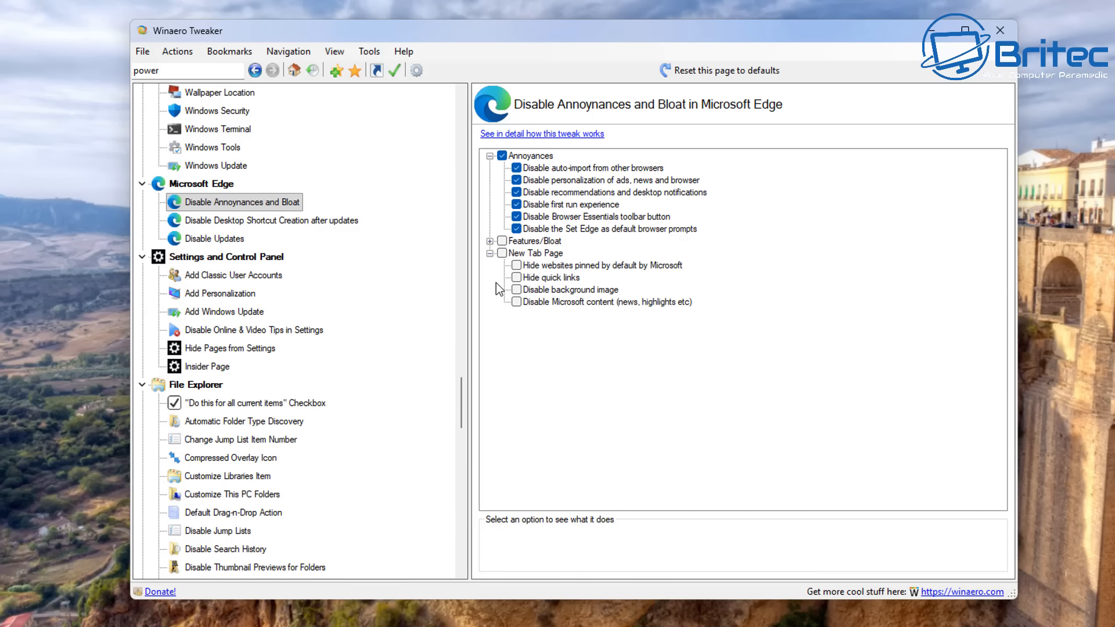
click(489, 241)
click(502, 241)
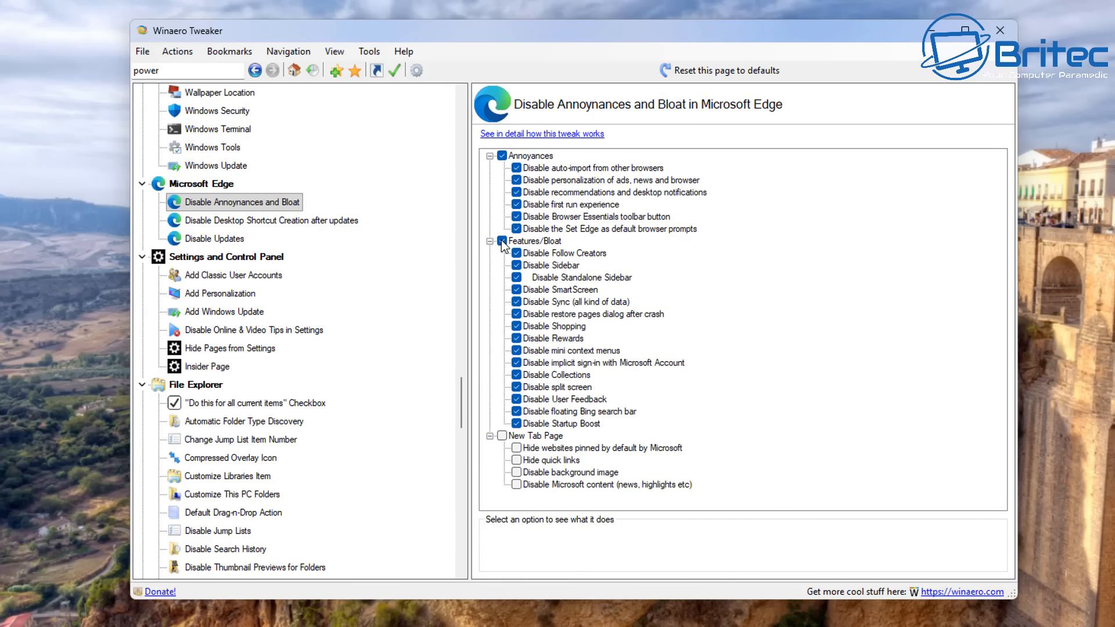
click(502, 436)
- Review the Microsoft Edge tweaks for desktop shortcut creation after updates and for disabling updates
click(263, 224)
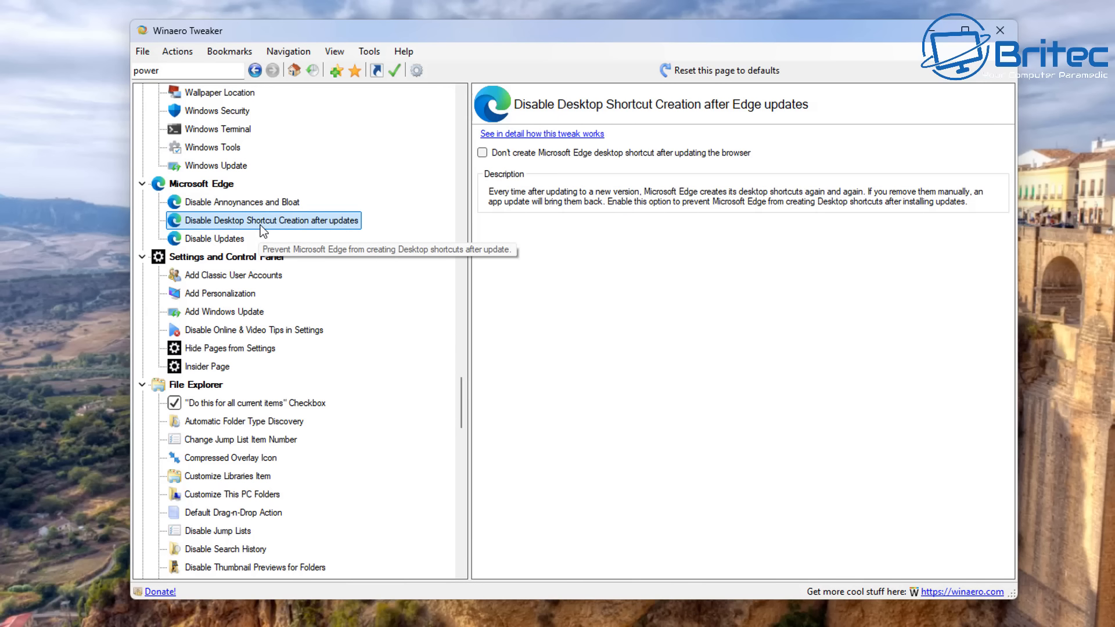
click(489, 156)
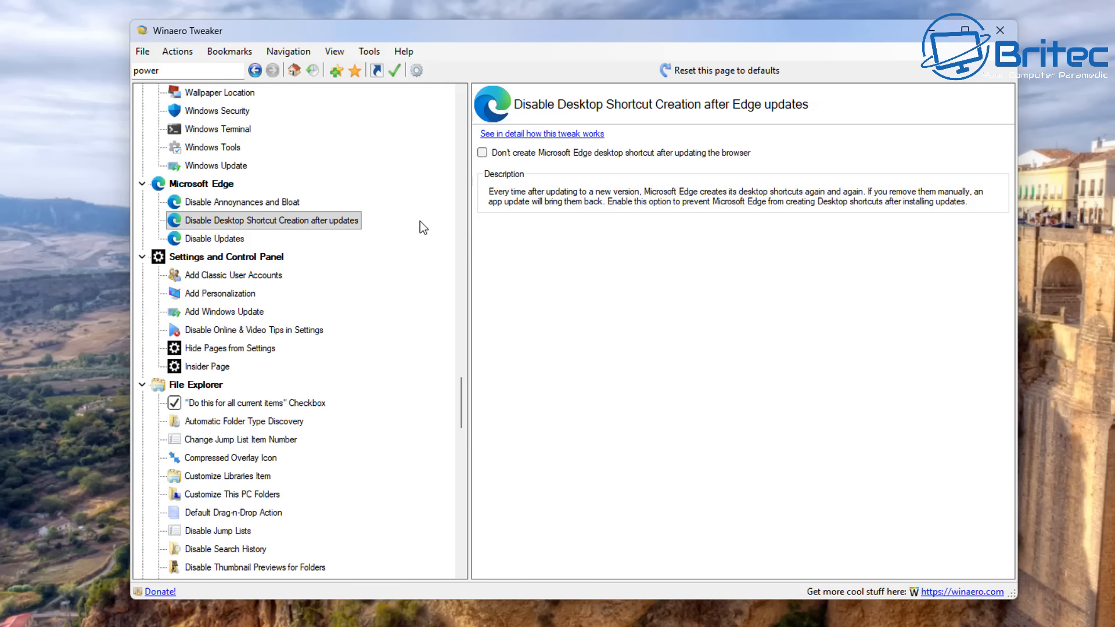
click(224, 238)
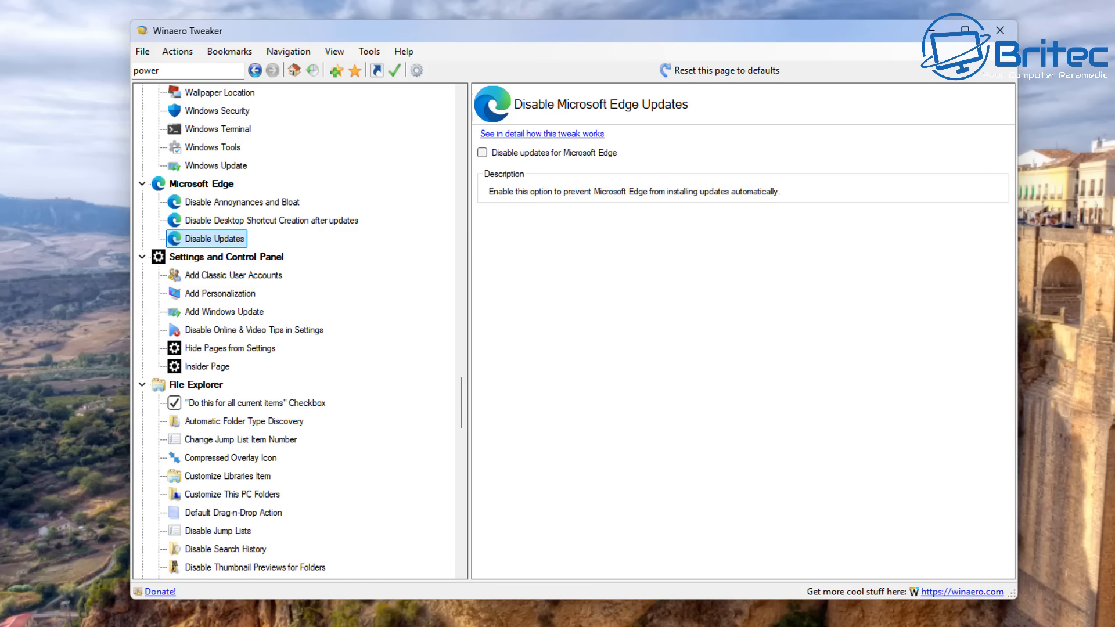
- Disable Cortana under Windows Apps and postpone the reboot
scroll(366, 443, down, 12)
click(227, 443)
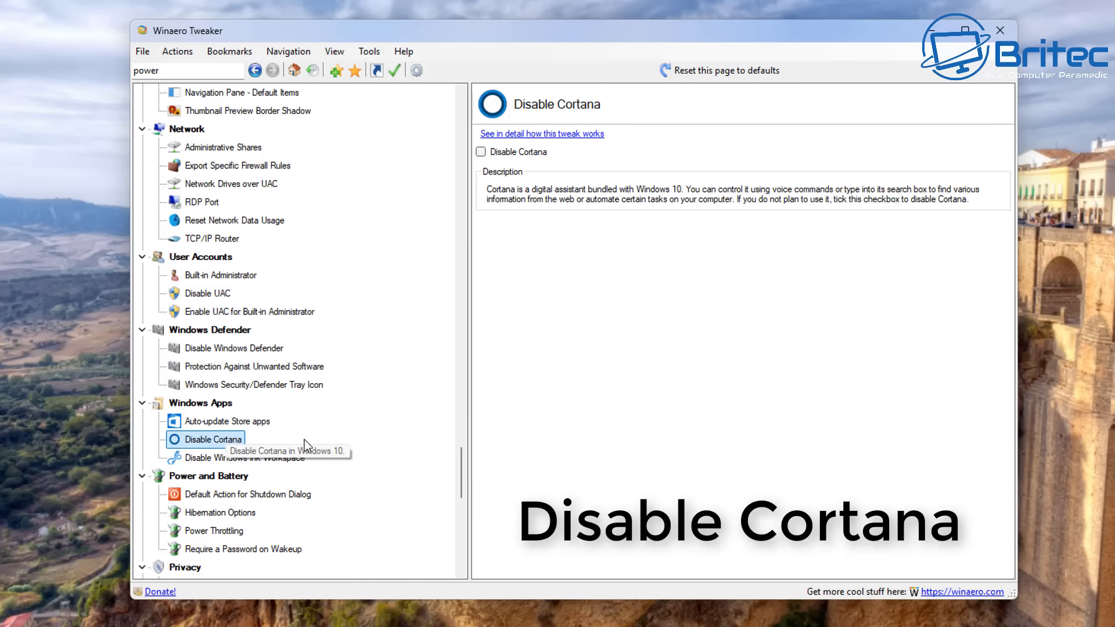
click(482, 151)
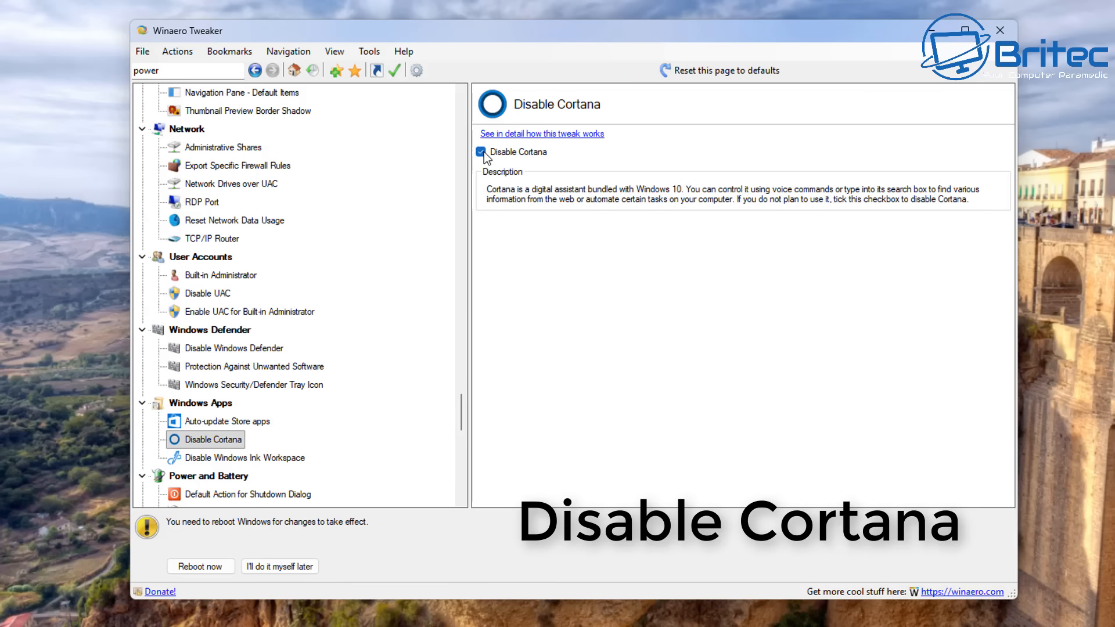
click(274, 567)
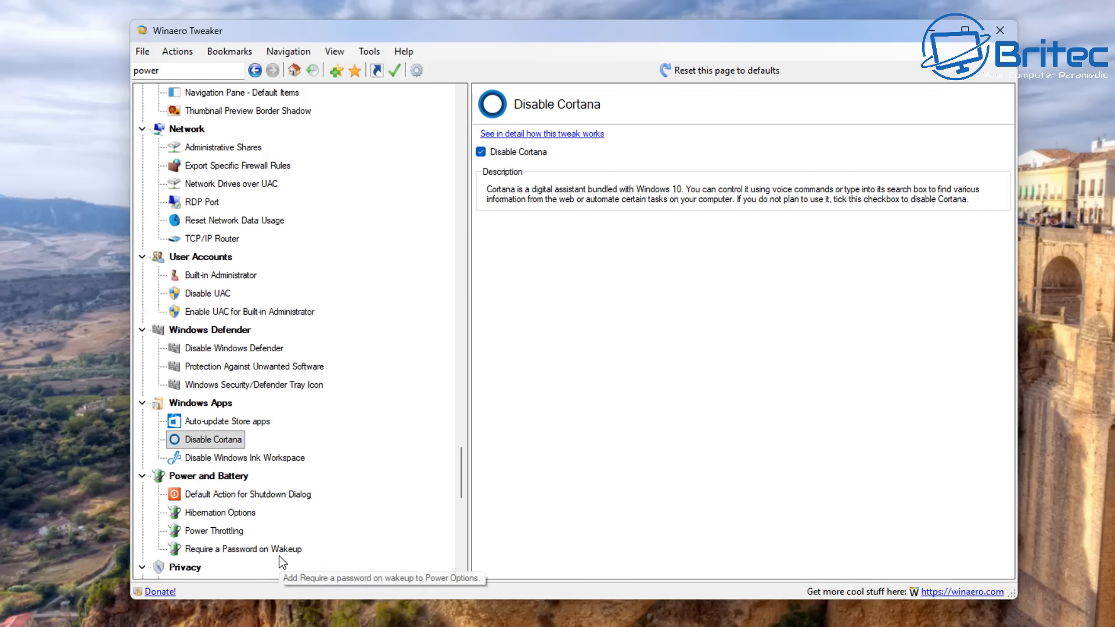
- Disable the Windows Ink Workspace and postpone the reboot
click(281, 458)
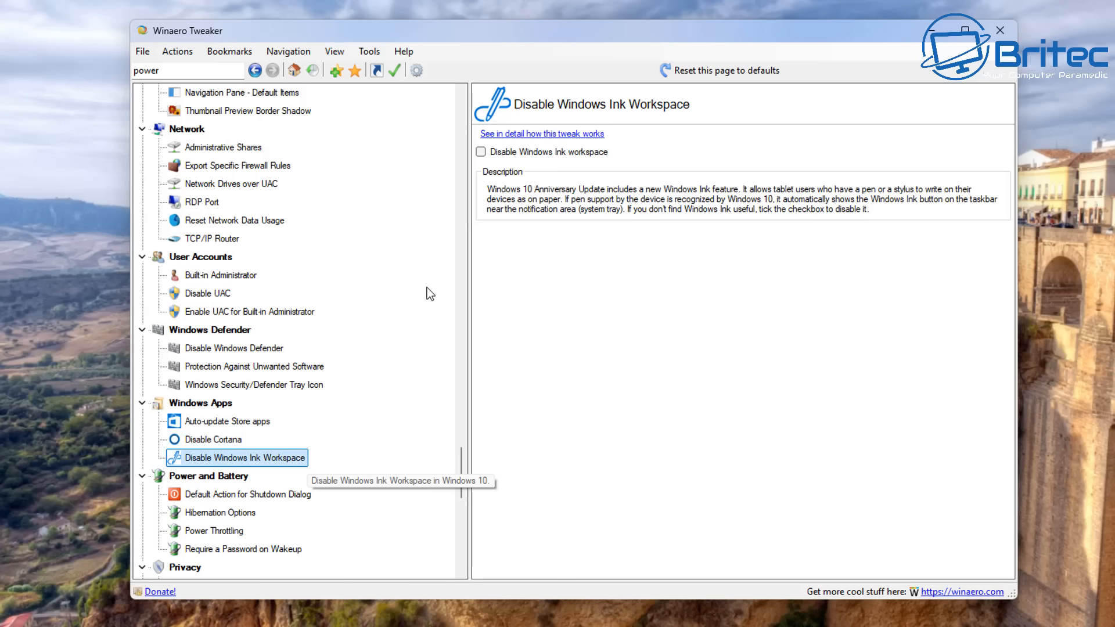
click(489, 154)
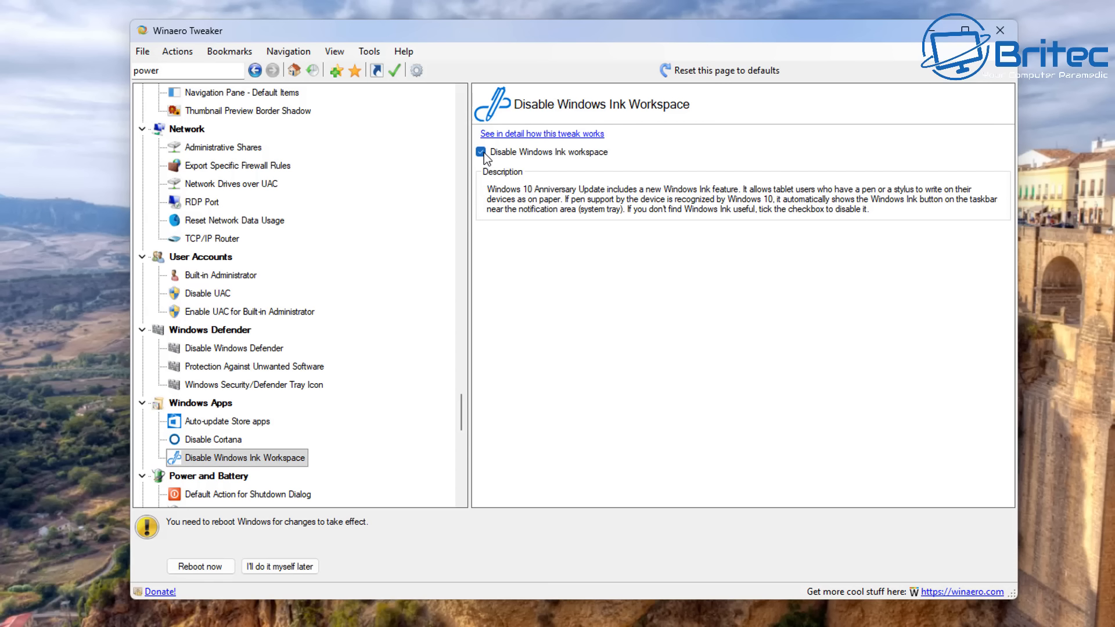
click(308, 568)
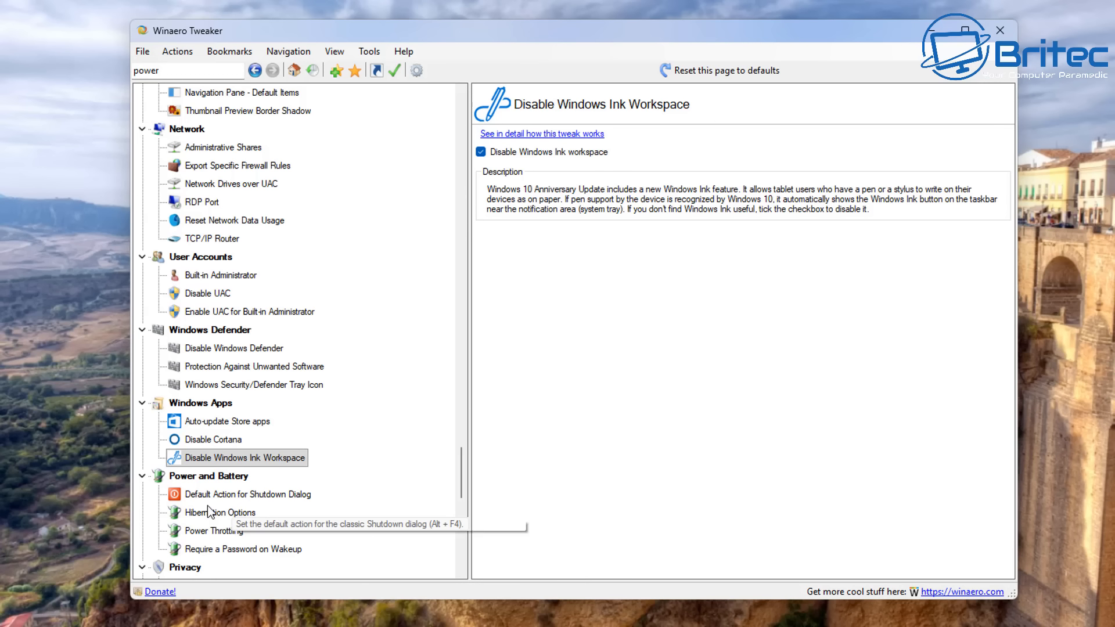
- Disable hibernation in the Power and Battery hibernation options and apply the change
click(213, 476)
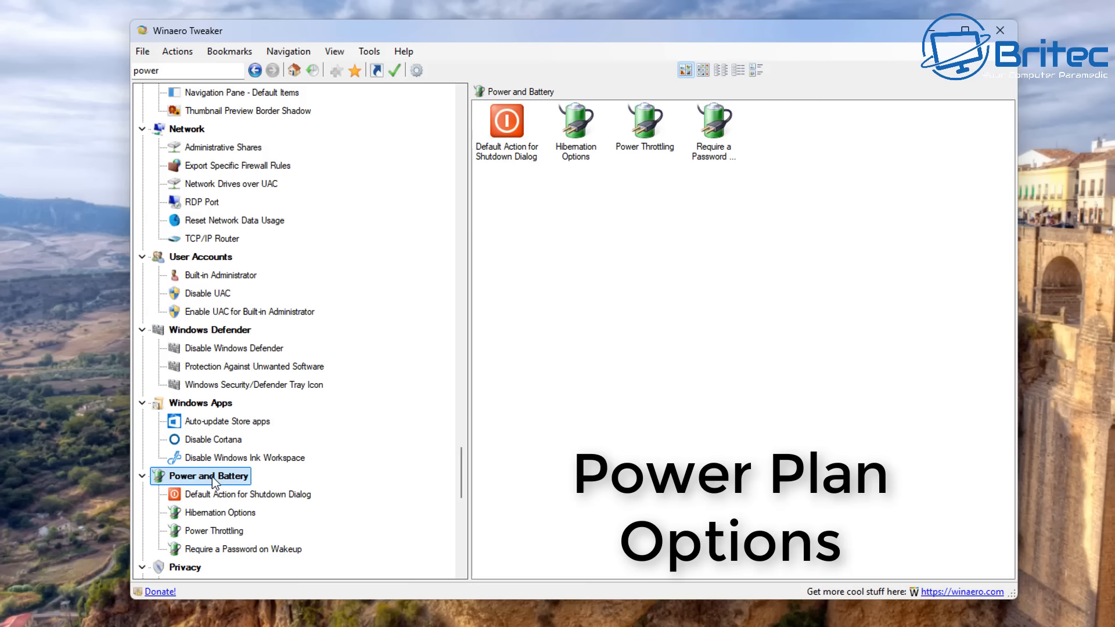
click(577, 128)
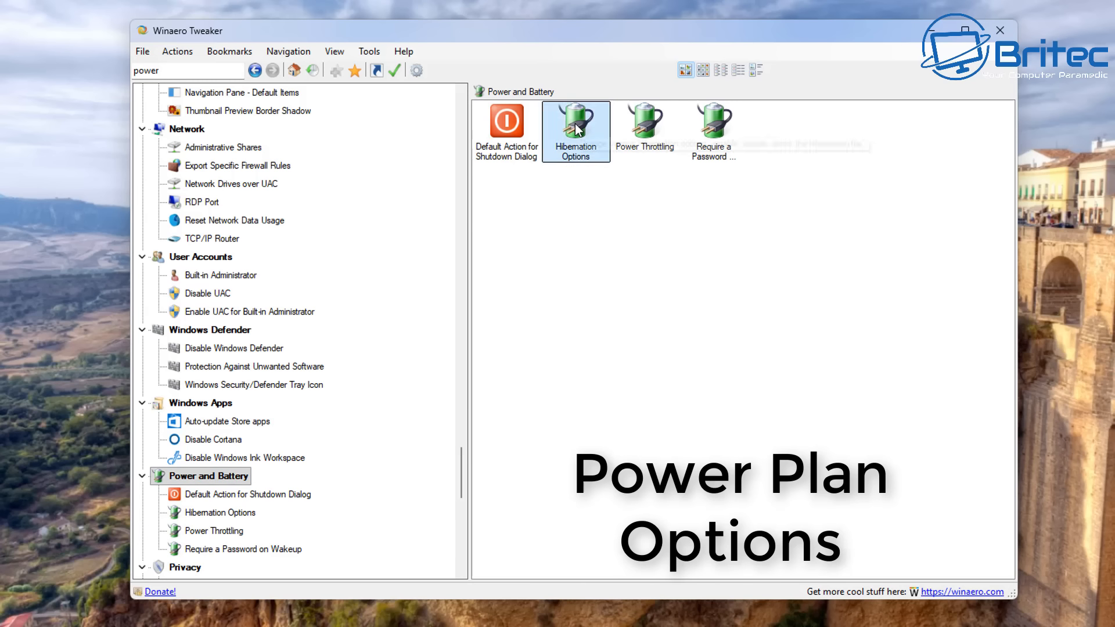
double_click(577, 128)
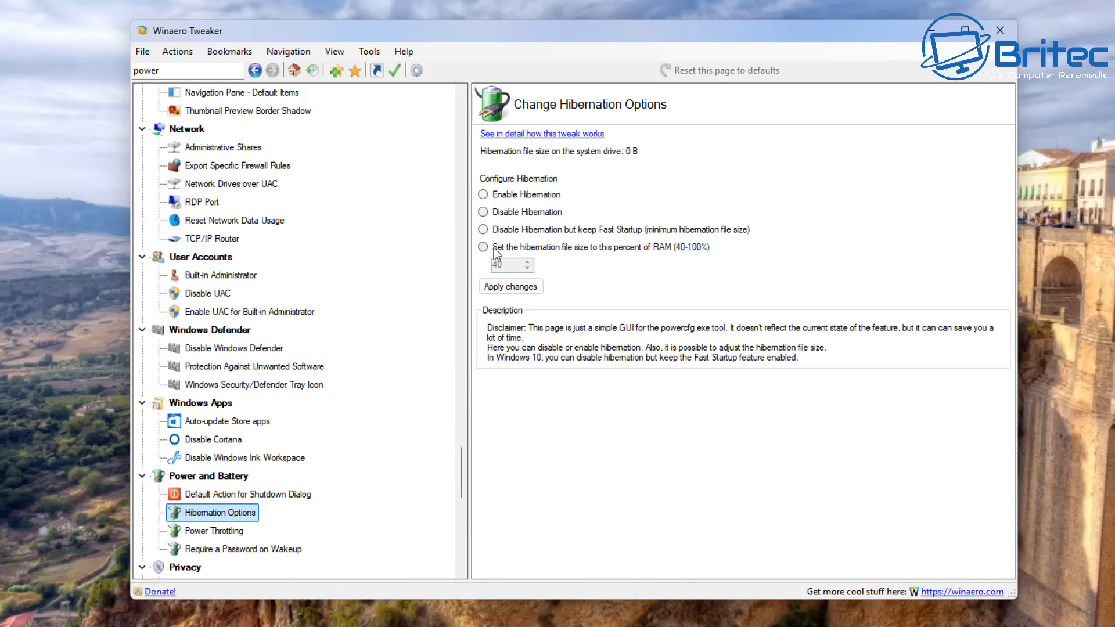
click(484, 217)
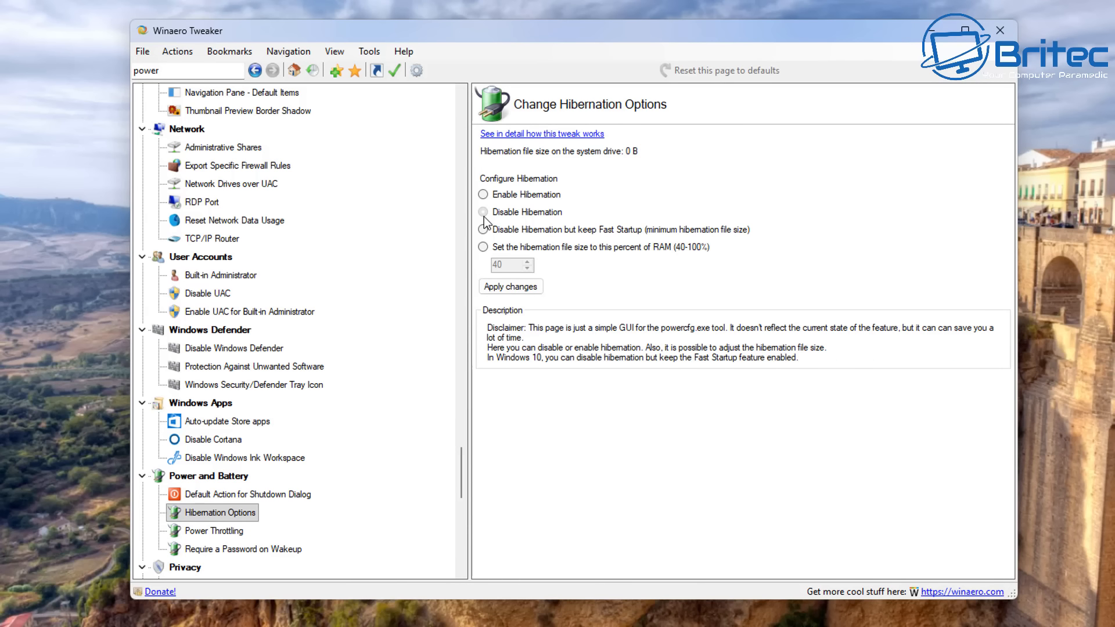
click(483, 214)
click(499, 287)
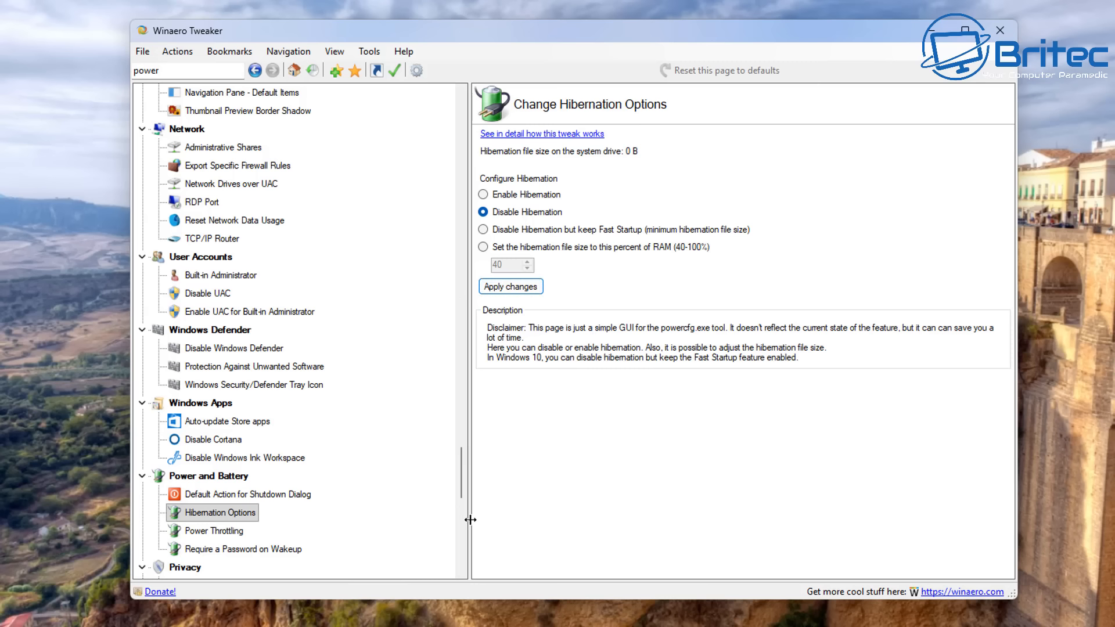
- Disable Power Throttling and postpone the reboot
click(228, 533)
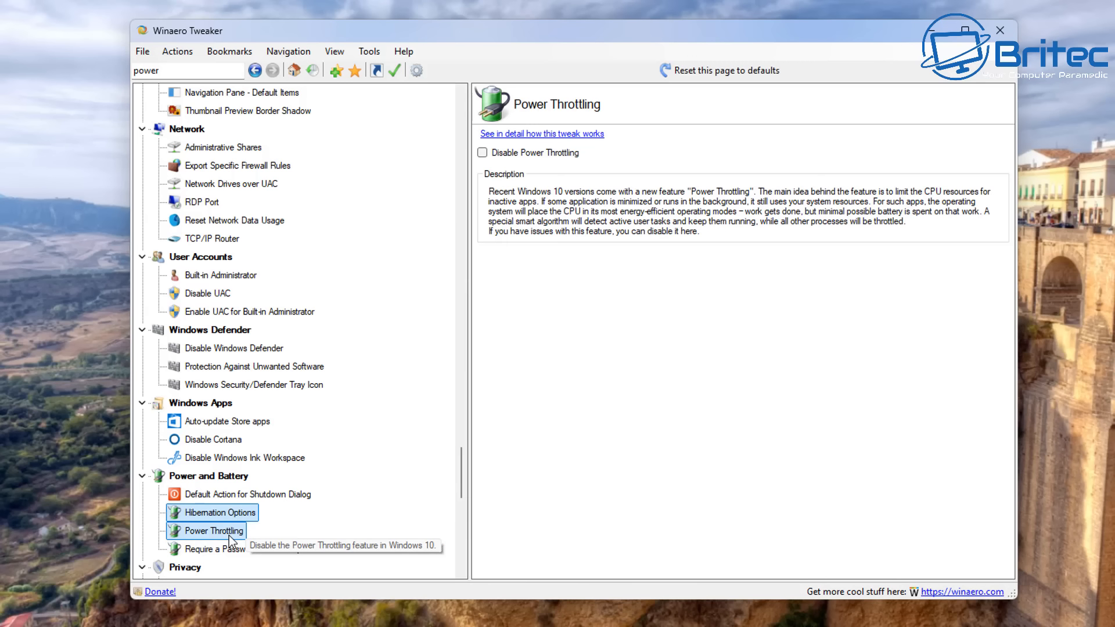
click(484, 155)
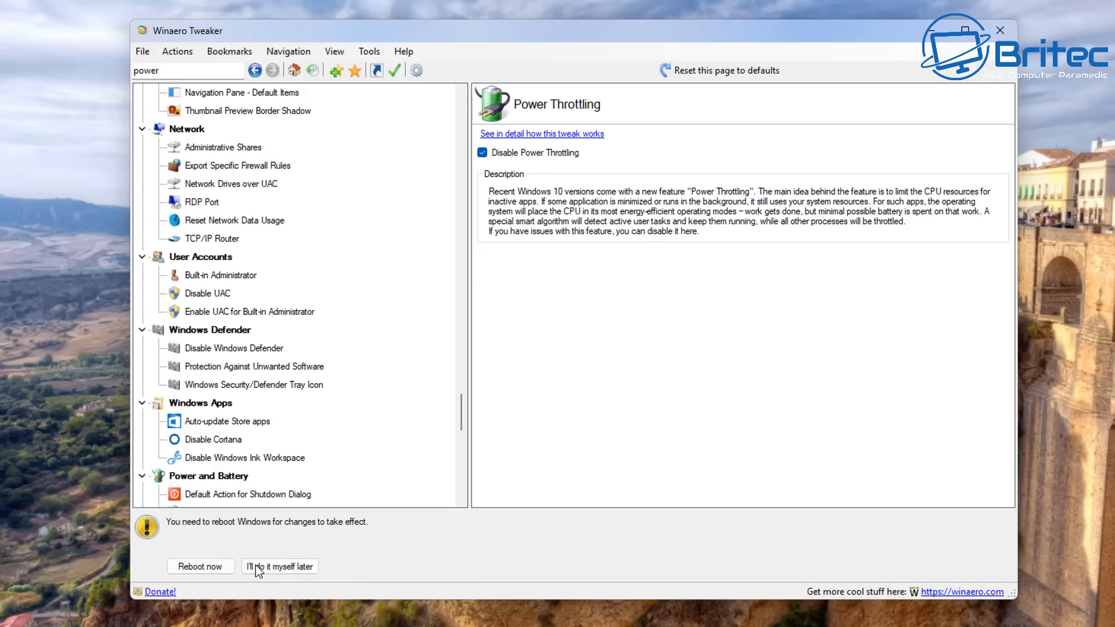
click(256, 566)
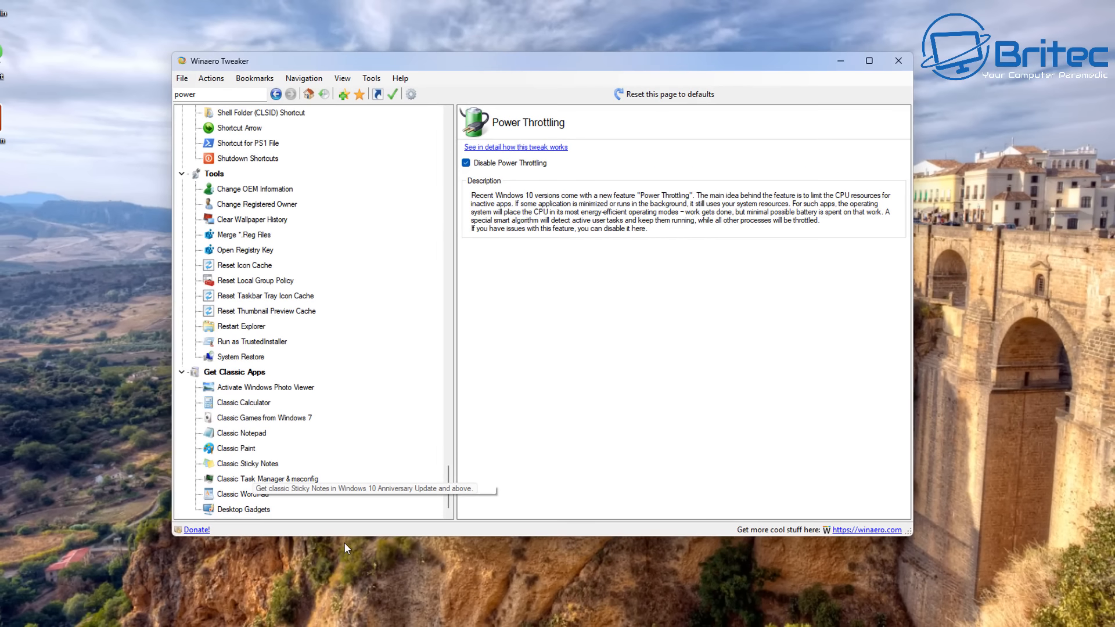
- Open Notepad to check its interface for Copilot, and close it
key(super)
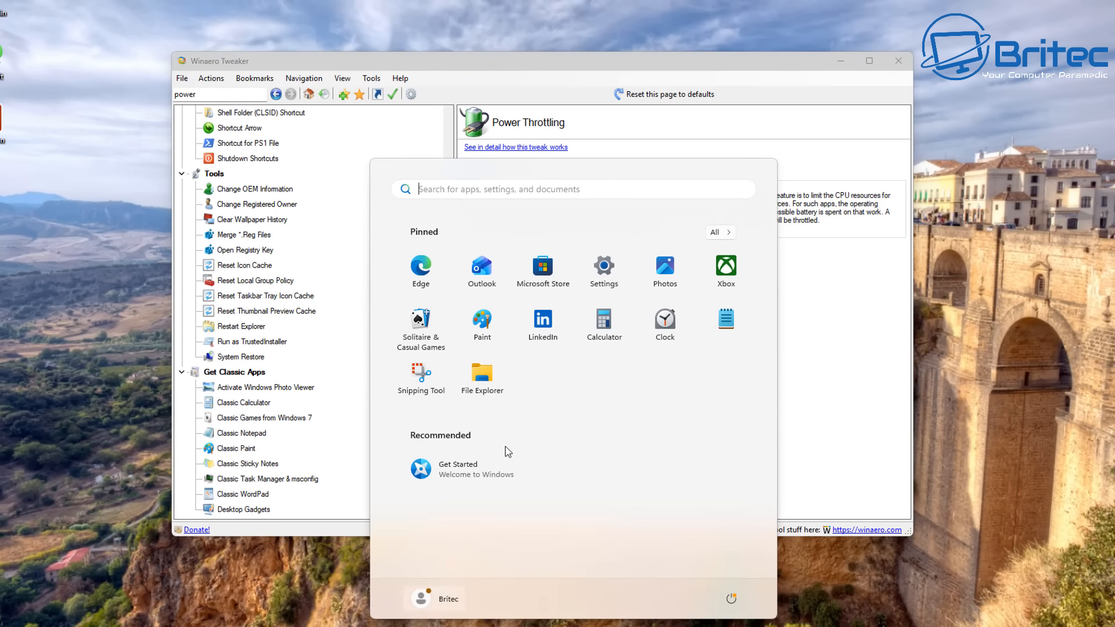
click(734, 324)
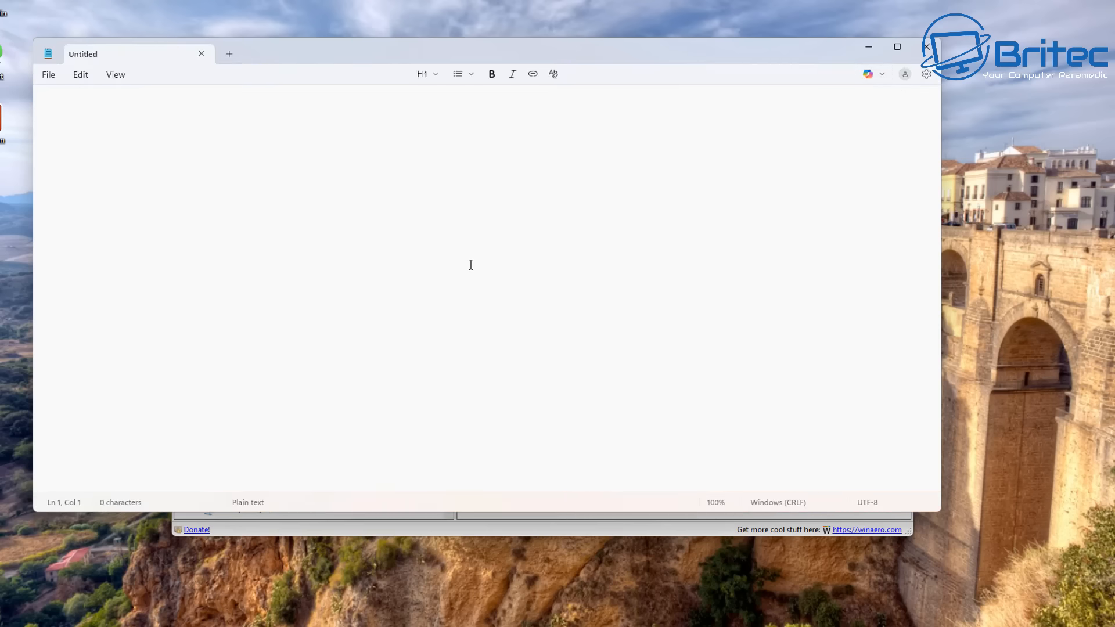
drag(557, 57, 581, 62)
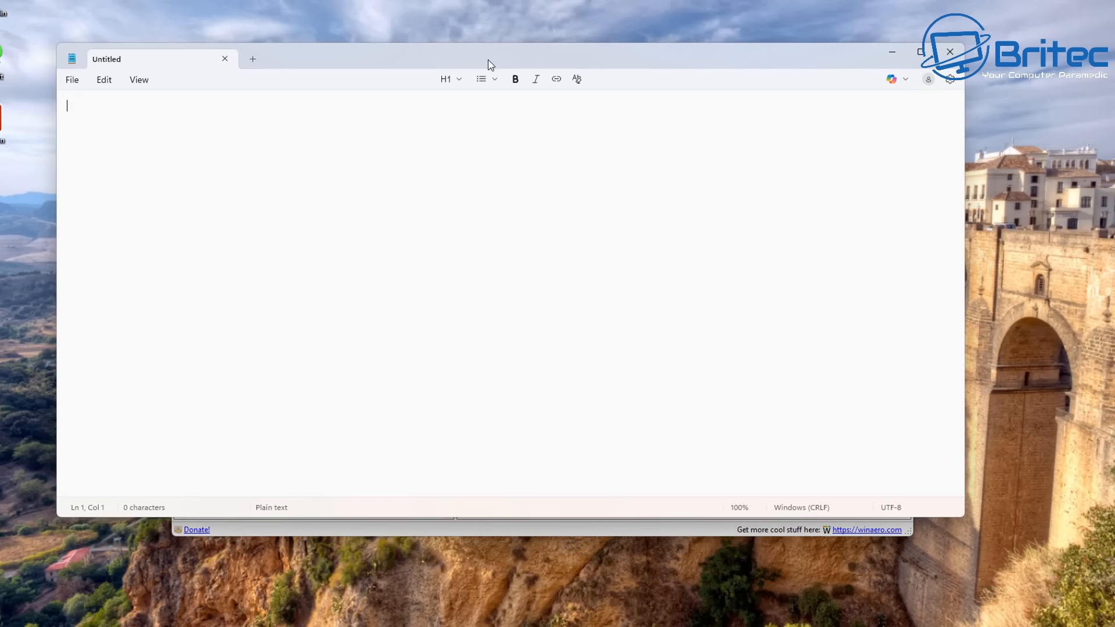
click(961, 52)
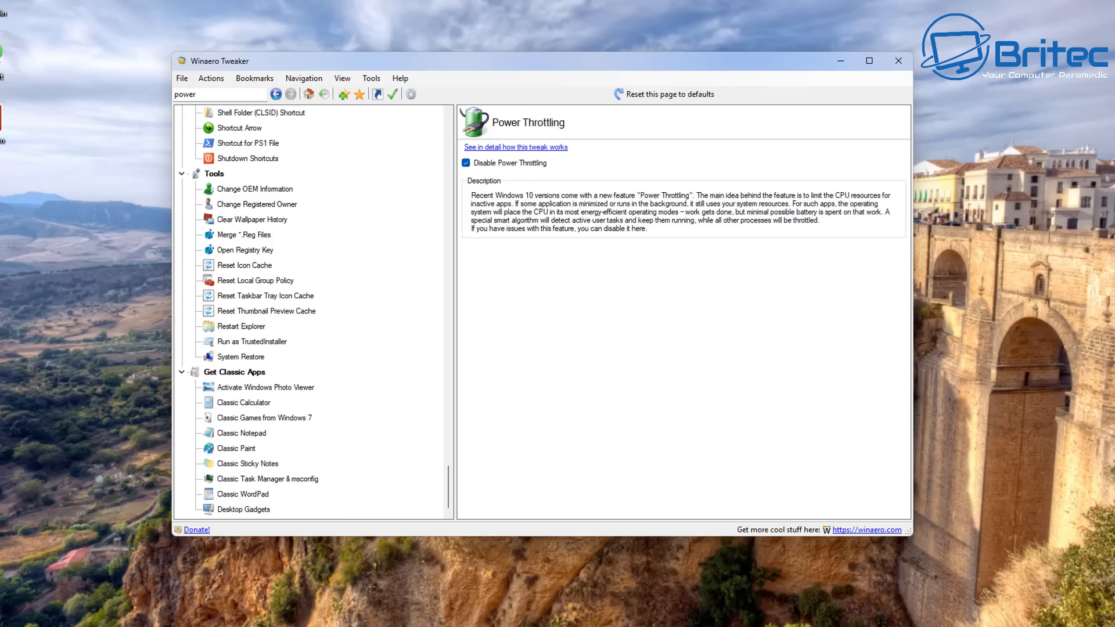
- Switch to Windows Settings and review the list of installed apps for built-in Microsoft apps
key(super)
click(604, 284)
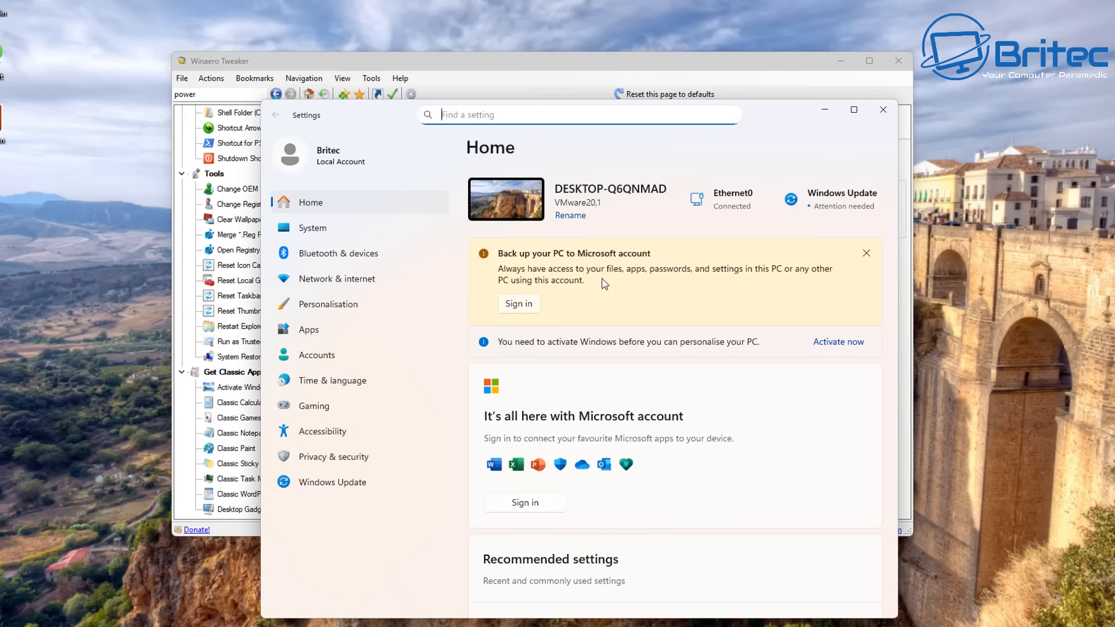
click(312, 331)
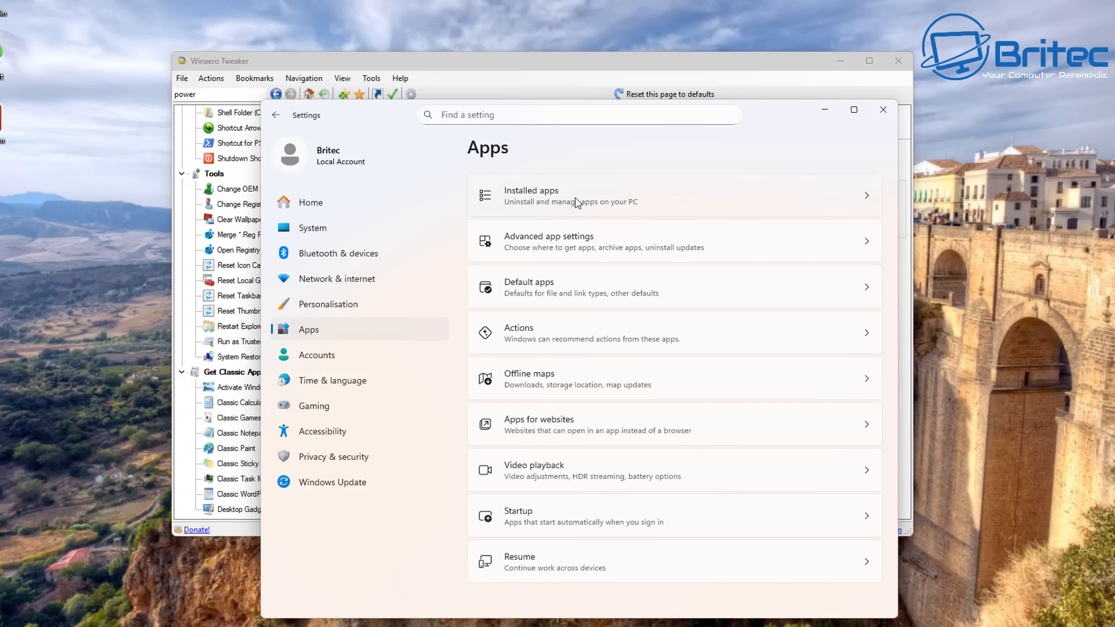
click(577, 203)
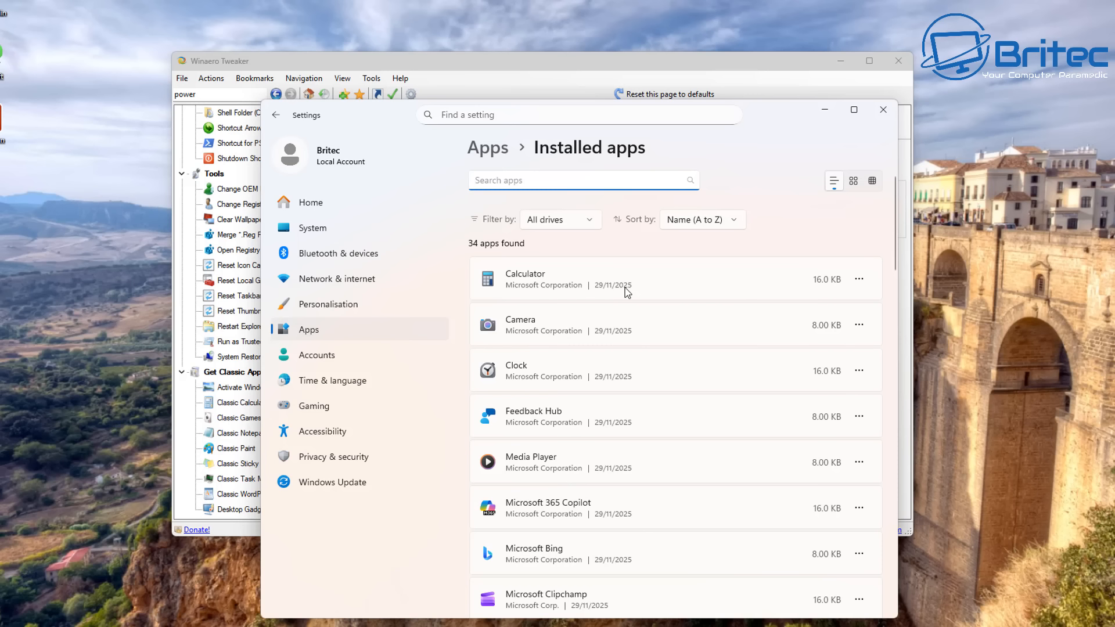
scroll(723, 465, down, 5)
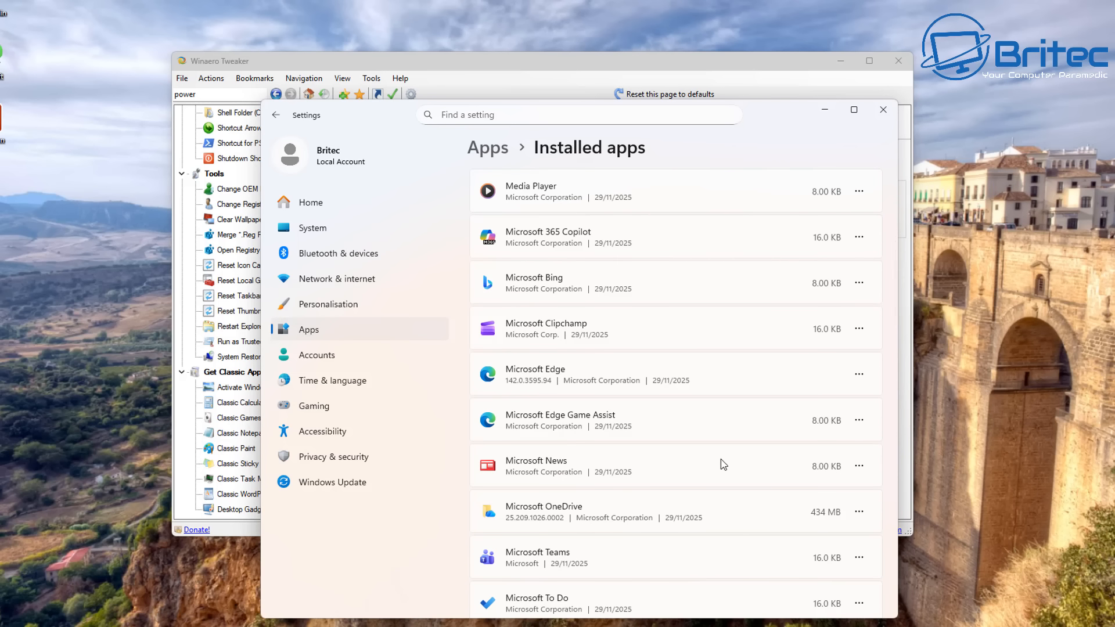
scroll(723, 465, down, 9)
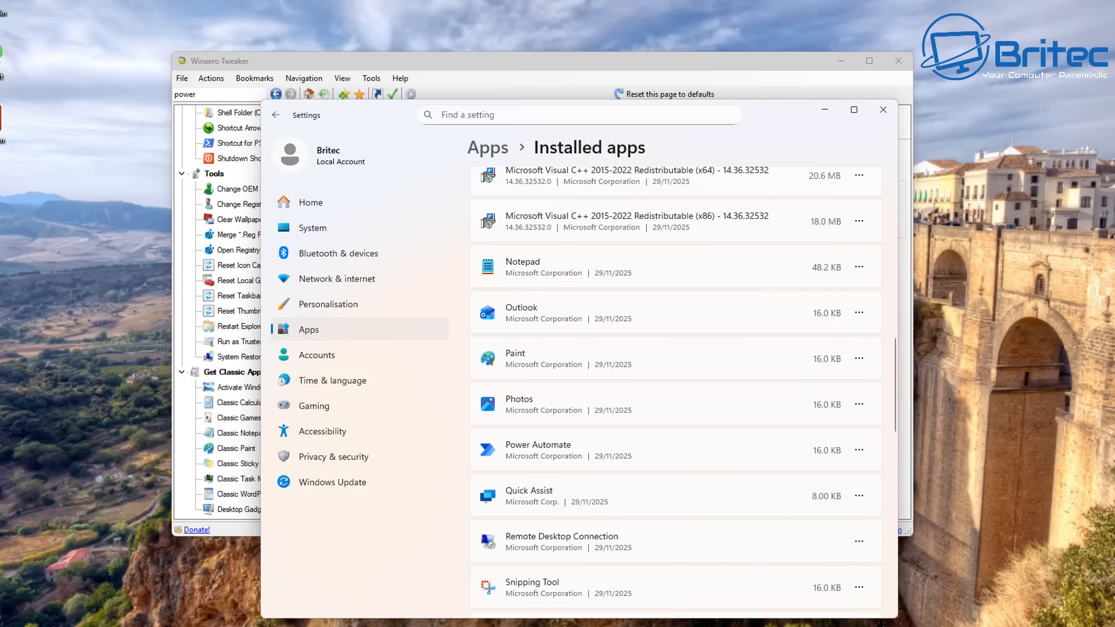
- Find and open Paint to check its interface for Copilot, and close both Paint and Settings
key(super)
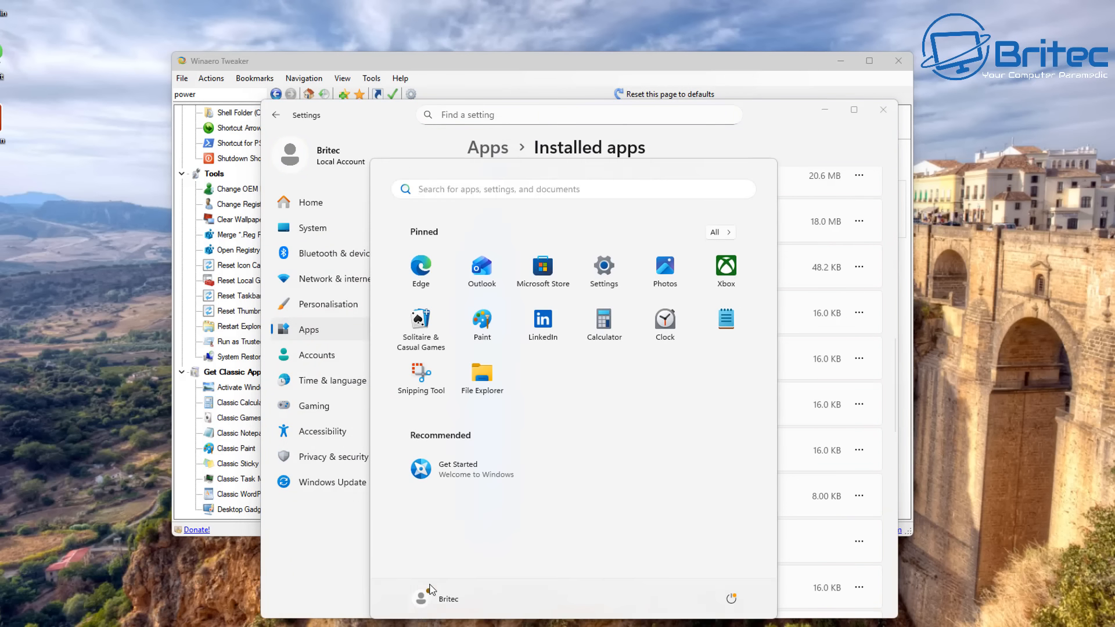
text(paint)
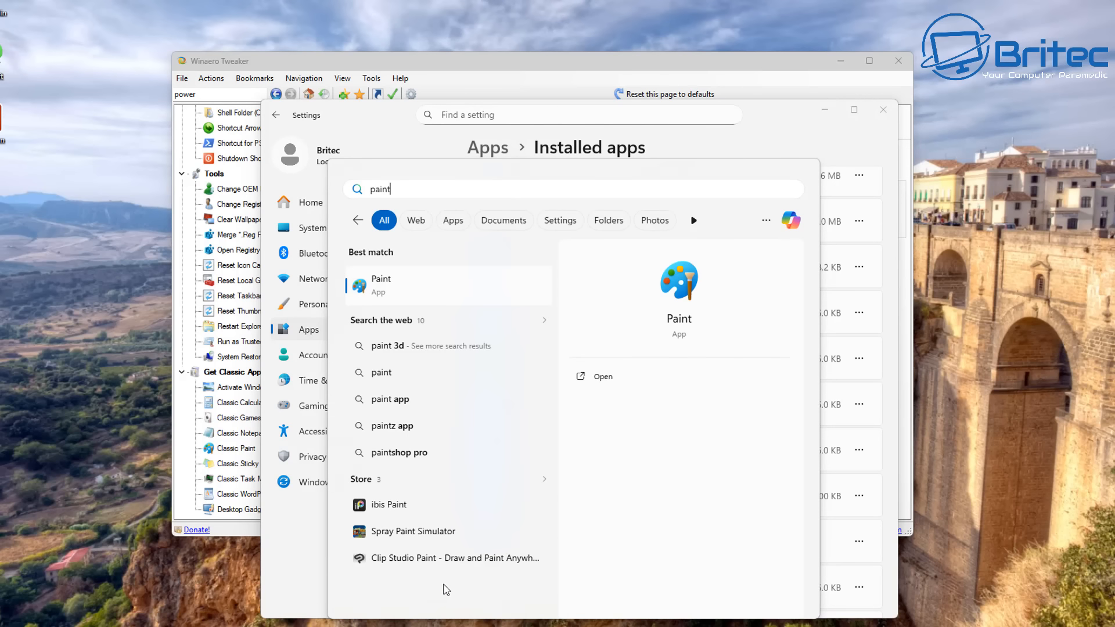
click(411, 285)
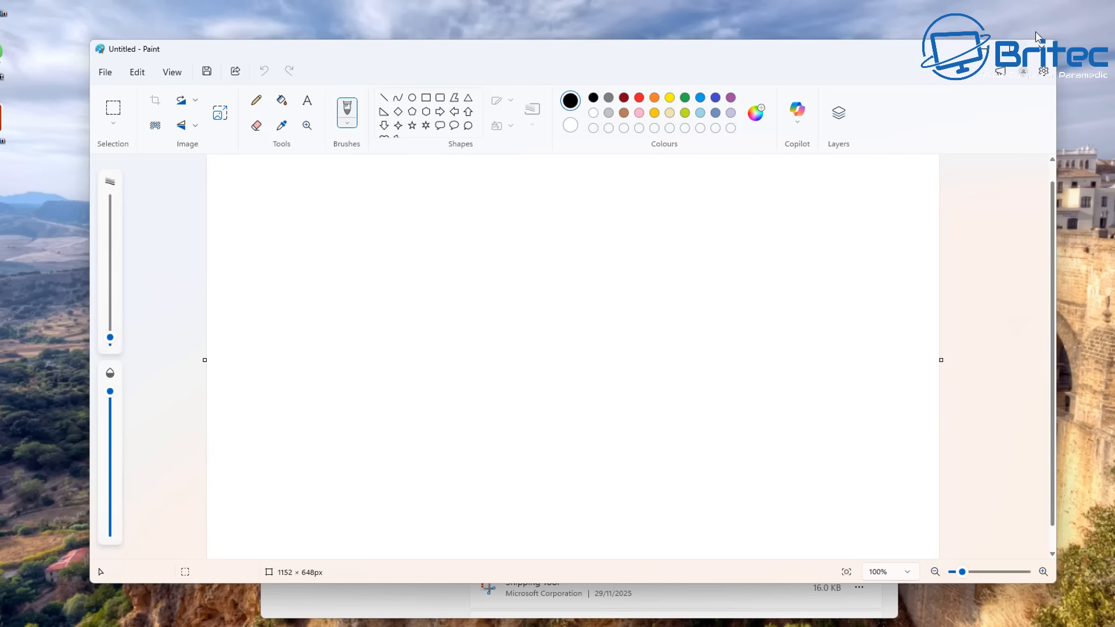
click(1040, 49)
click(883, 114)
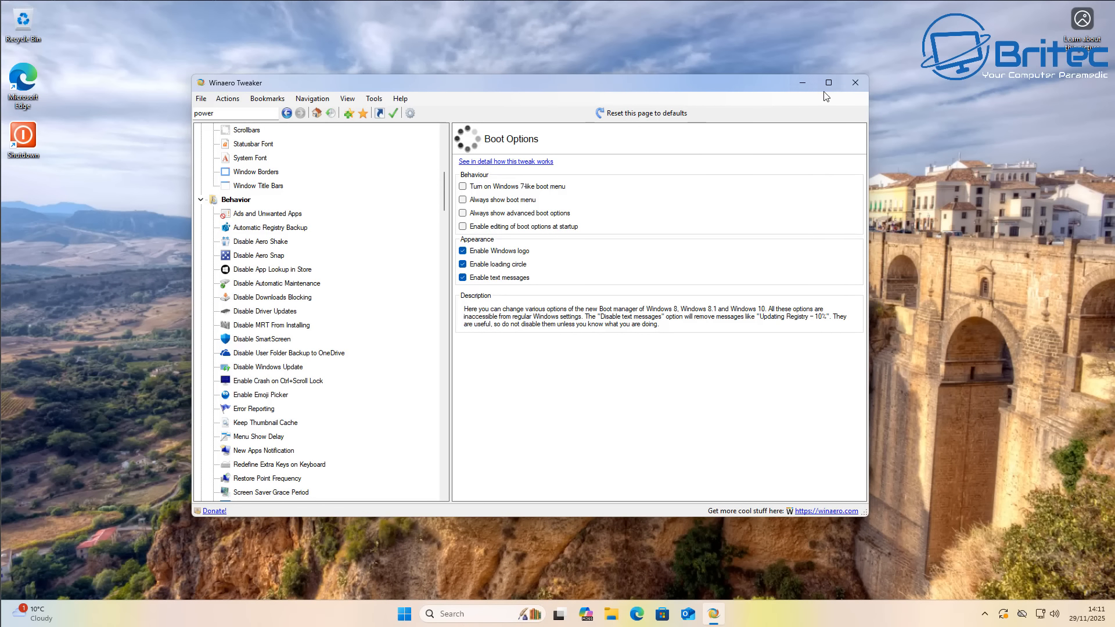
- Close Winaero Tweaker and restart Windows using the update and restart option
click(855, 83)
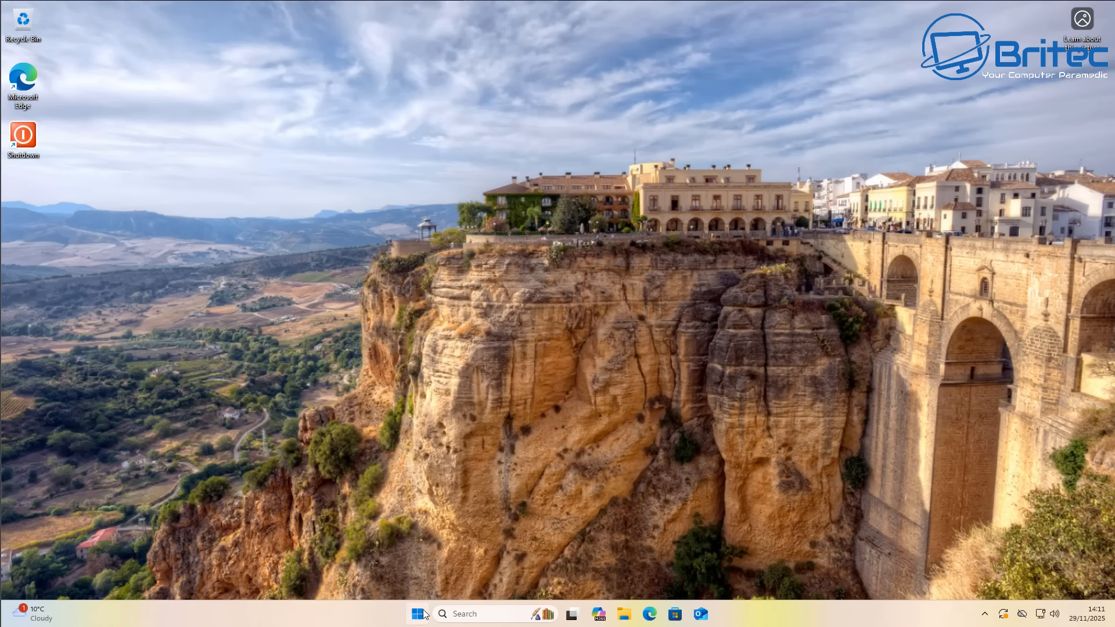
click(417, 614)
click(702, 574)
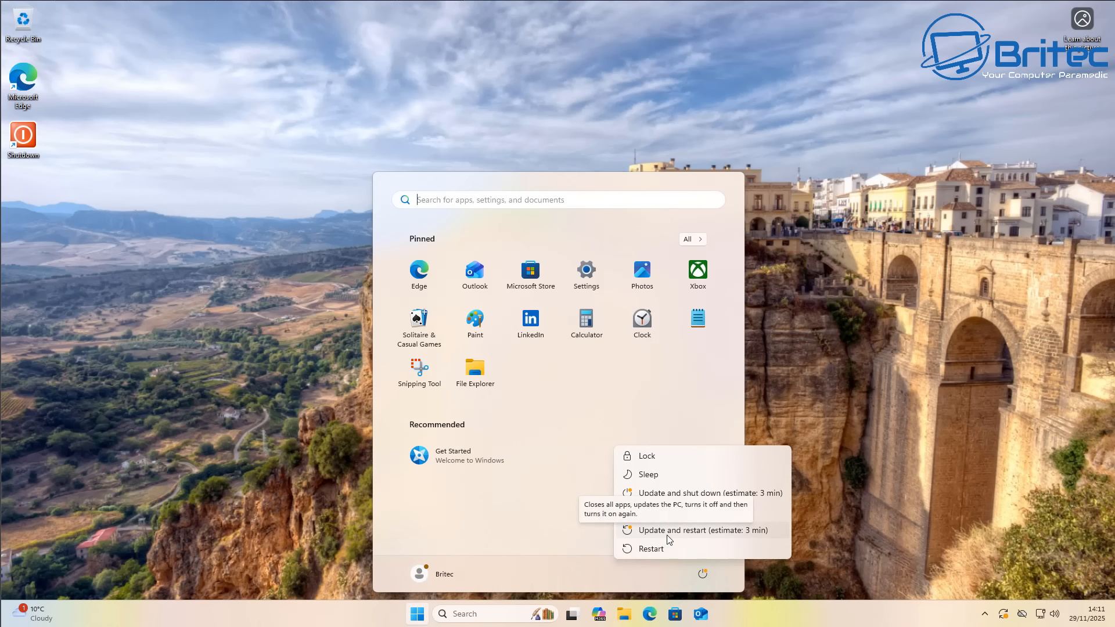
click(667, 536)
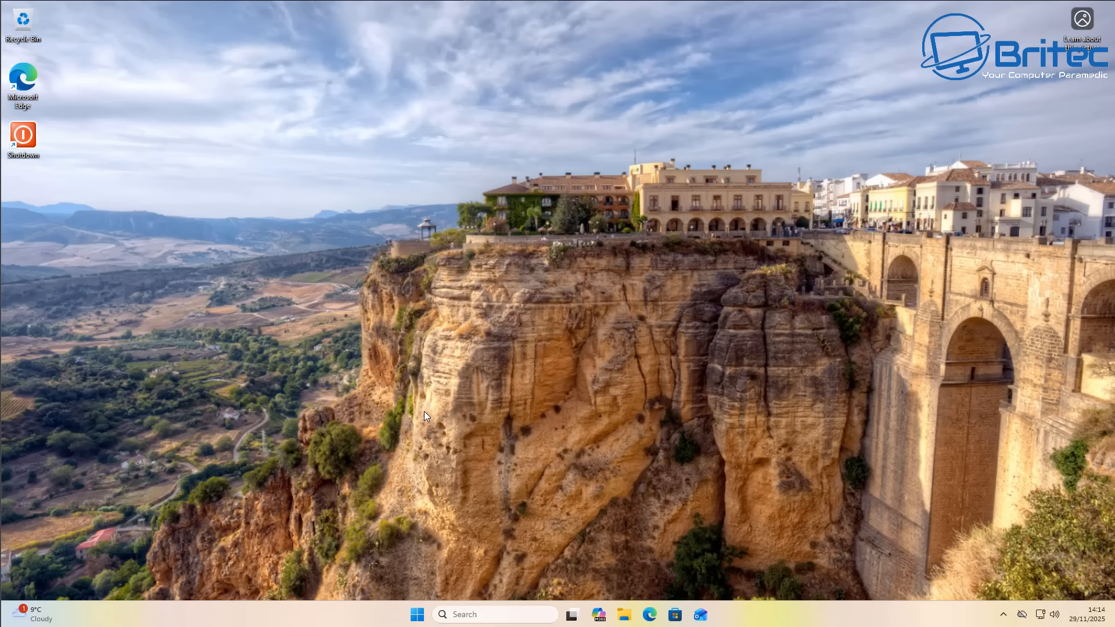
- Test the Group Policy entry in the desktop context menu and close the Local Group Policy Editor
right_click(361, 239)
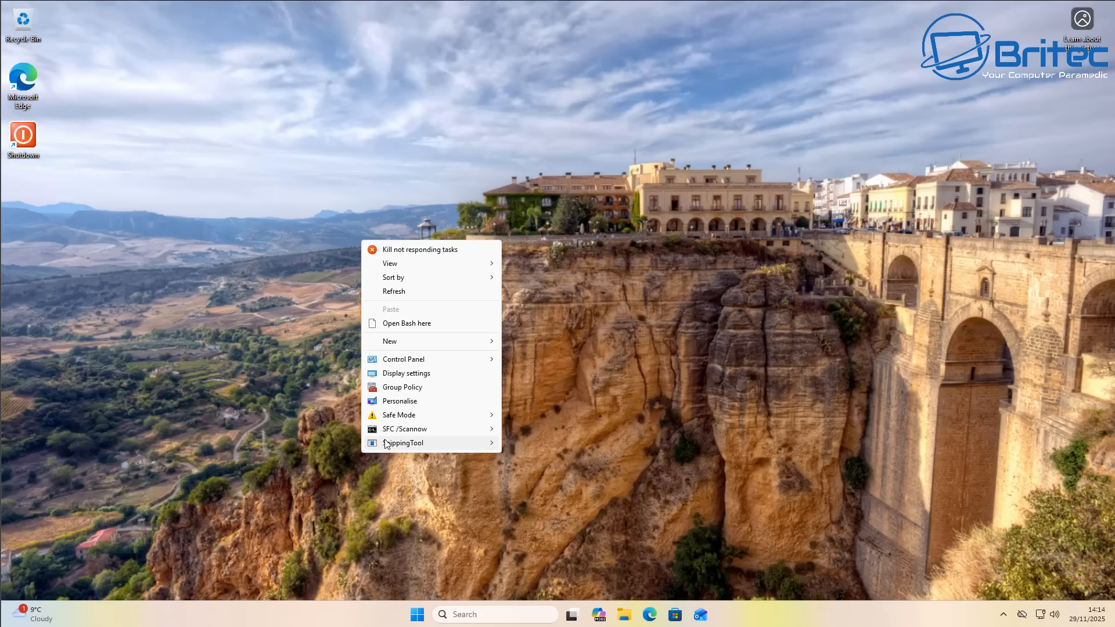
click(401, 388)
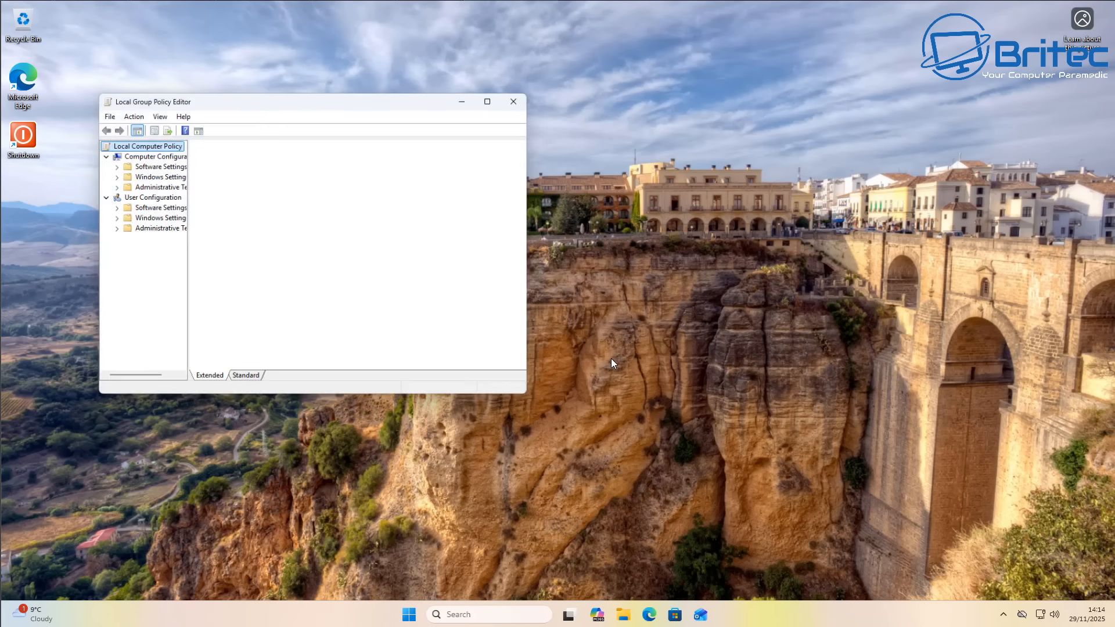
drag(350, 100, 562, 128)
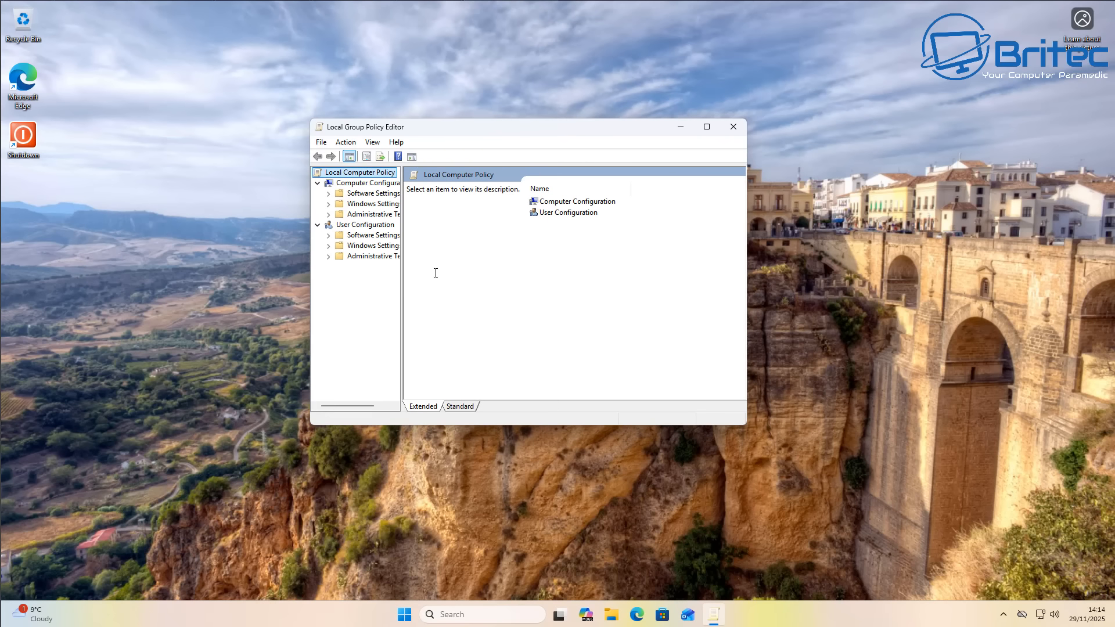
click(733, 126)
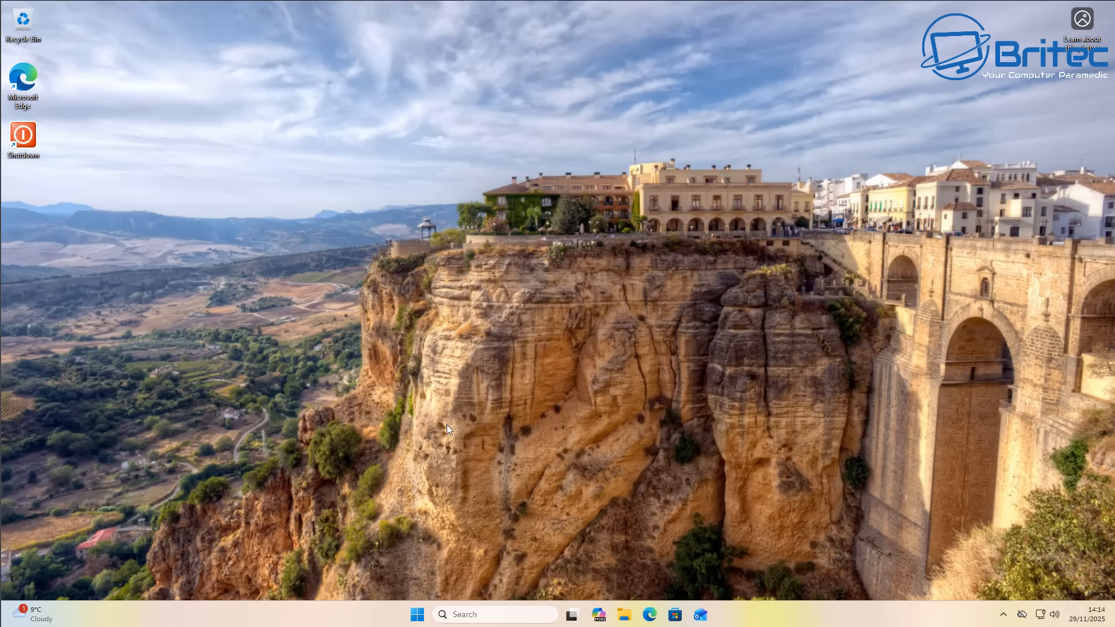
- Open File Explorer to check its ribbon interface, and close it
click(417, 616)
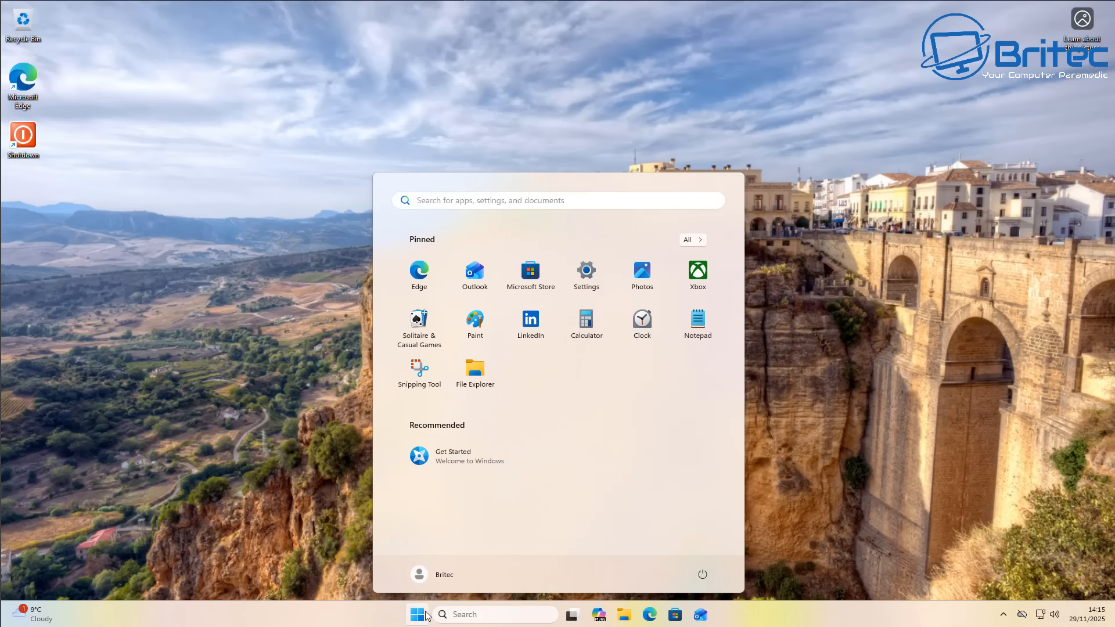
click(475, 374)
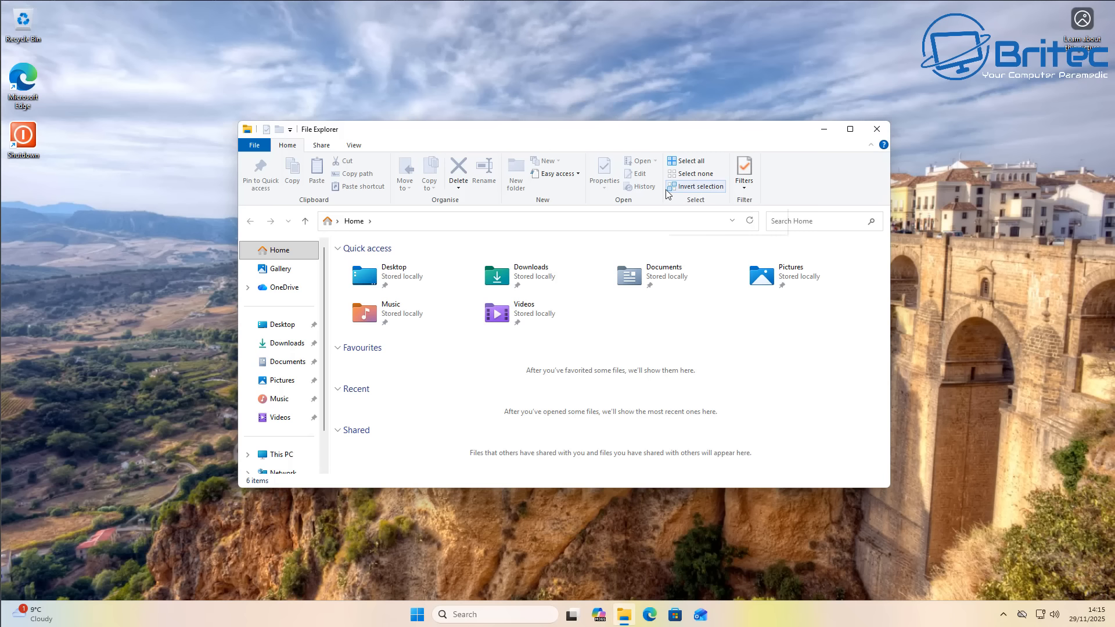
click(877, 129)
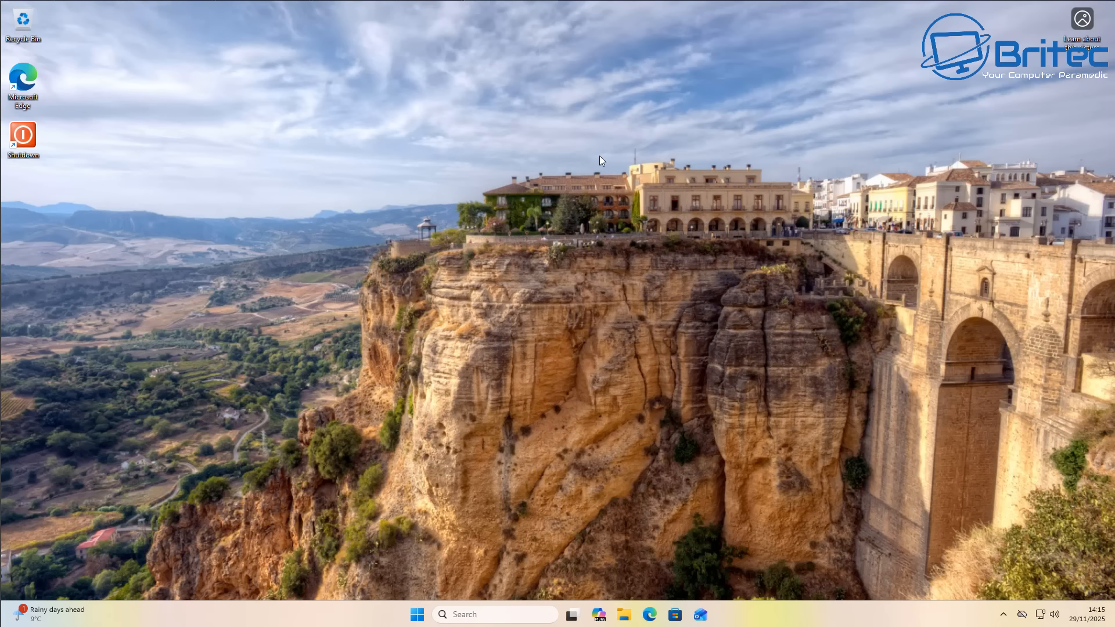
- Reopen File Explorer and open the WinaeroTweaker folder on Local Disk (C:)
click(624, 614)
click(282, 455)
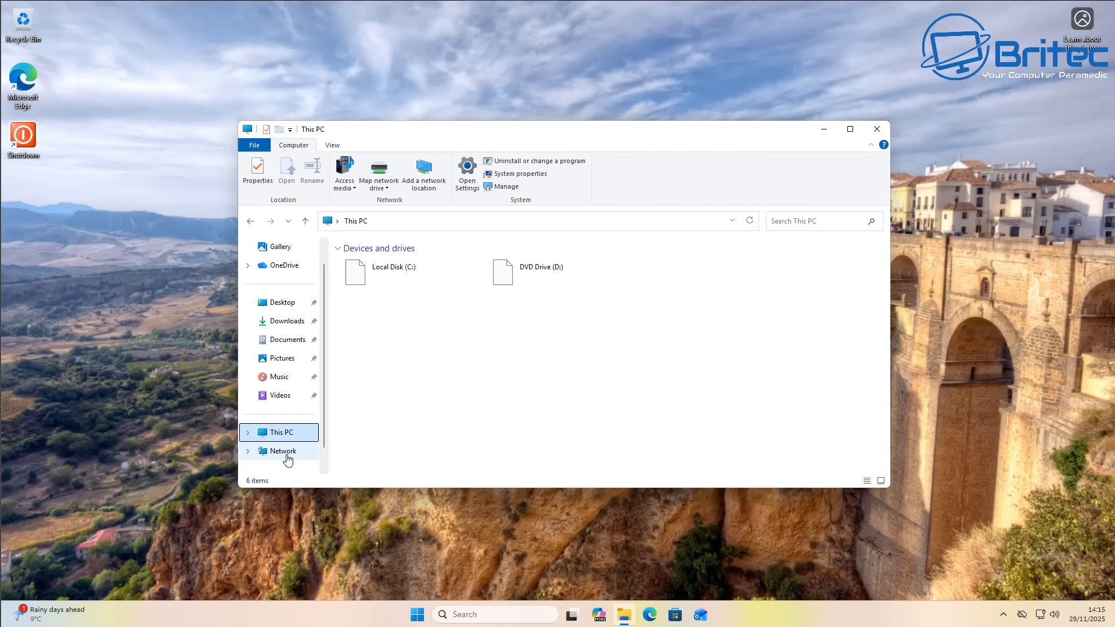
click(404, 276)
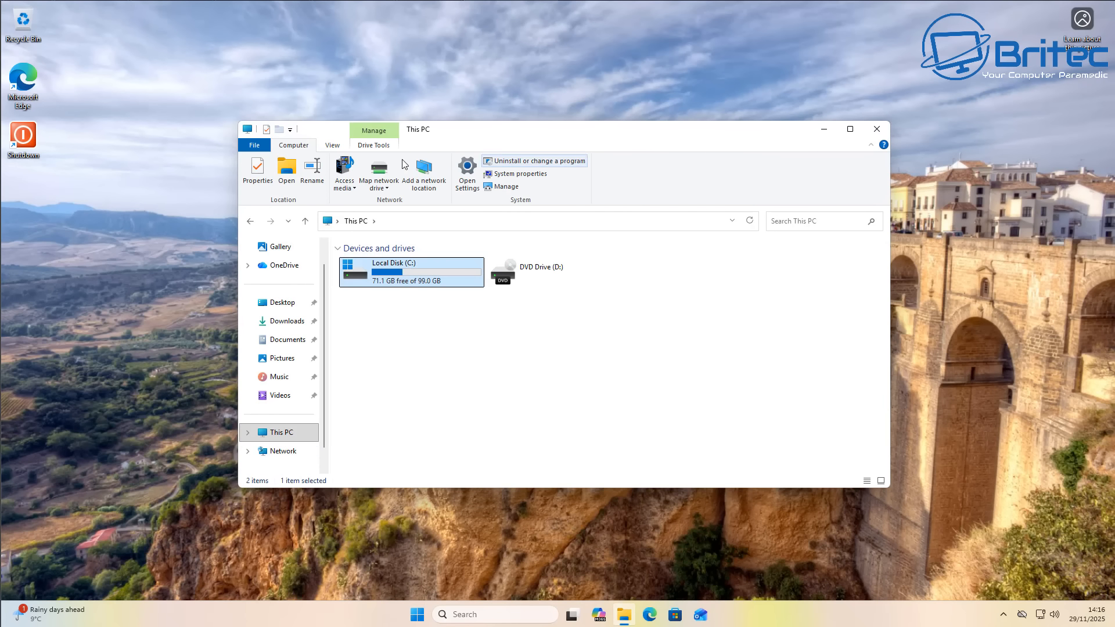
double_click(393, 274)
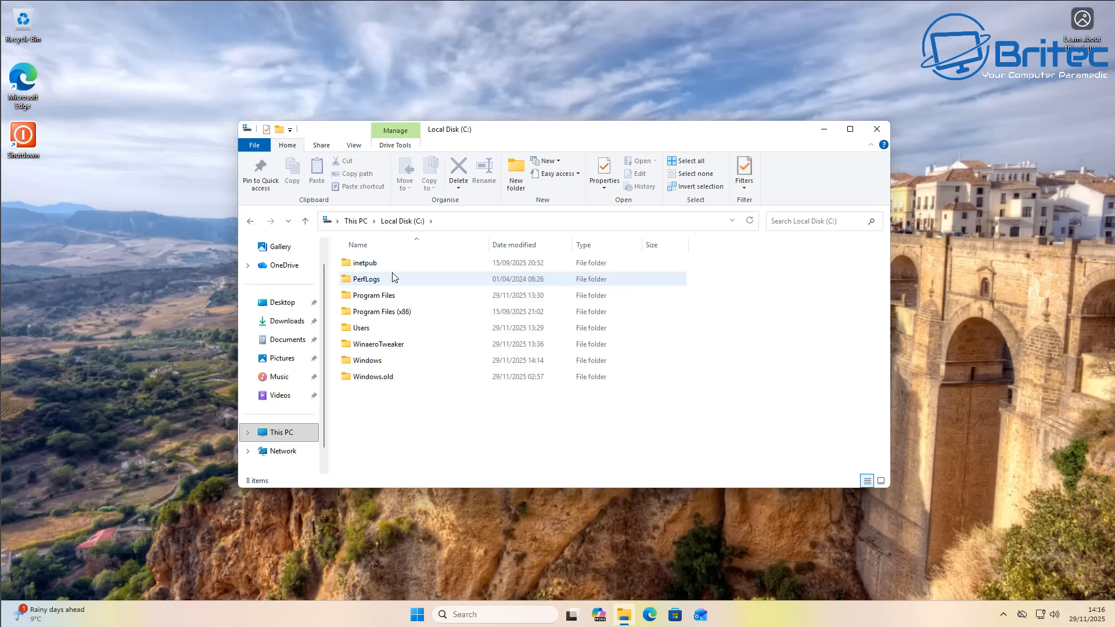
double_click(386, 347)
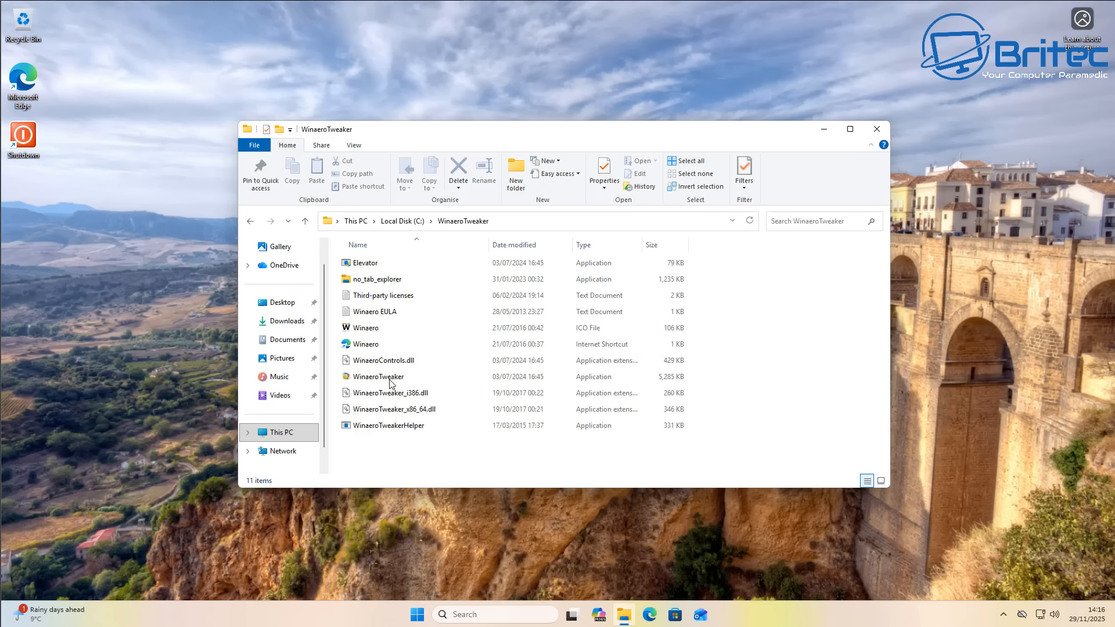
- Launch WinaeroTweaker from its folder, allow it to make changes to the device, and close the File Explorer window
click(390, 378)
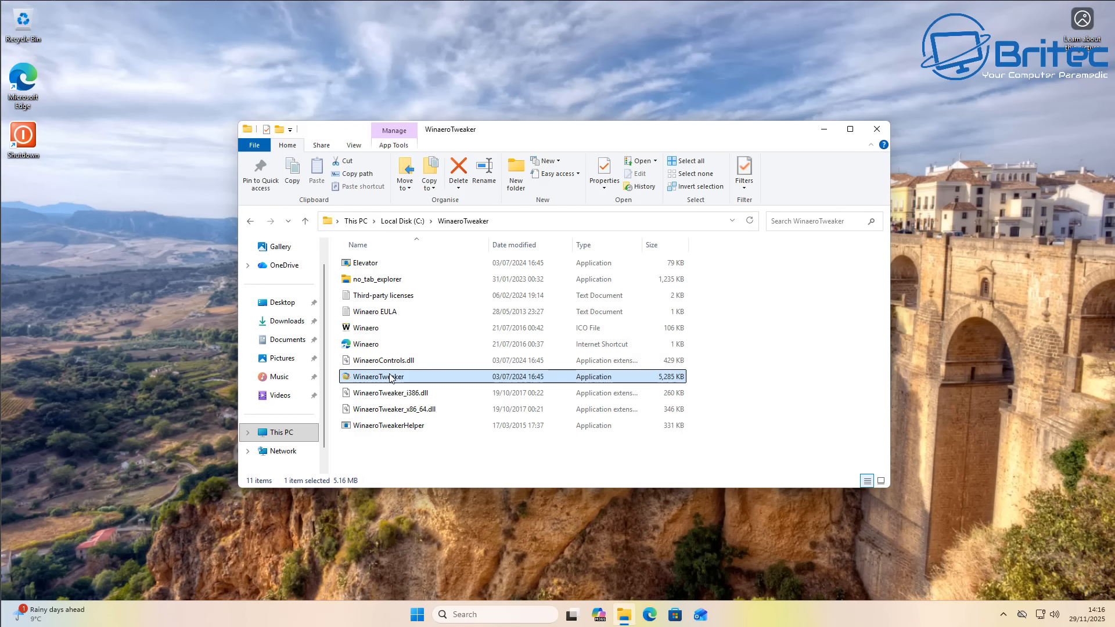
double_click(391, 378)
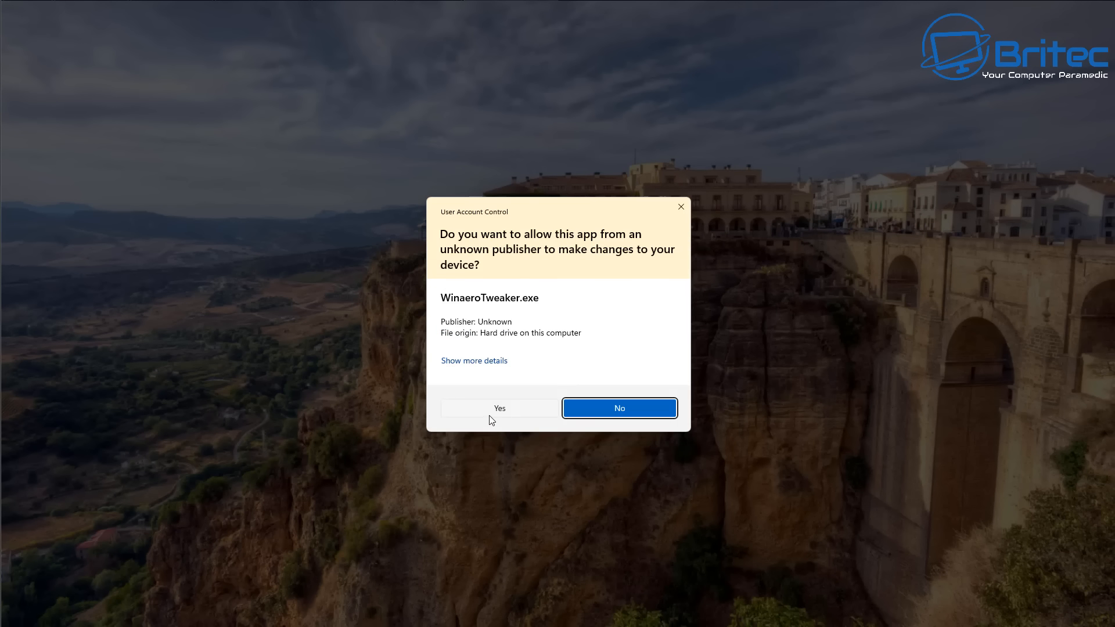
click(493, 409)
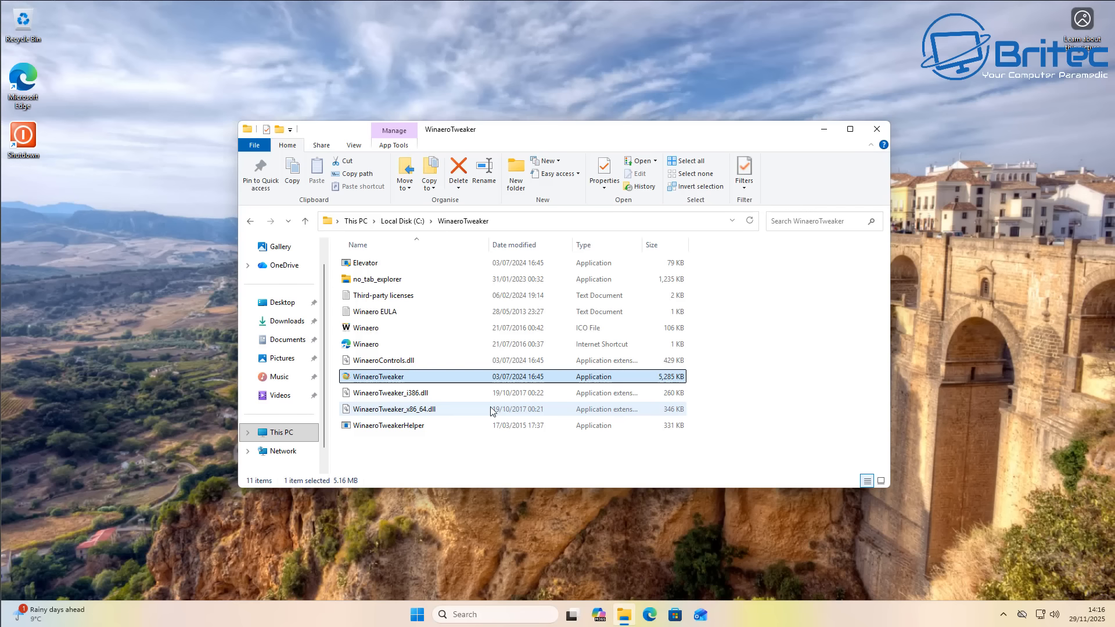
click(876, 131)
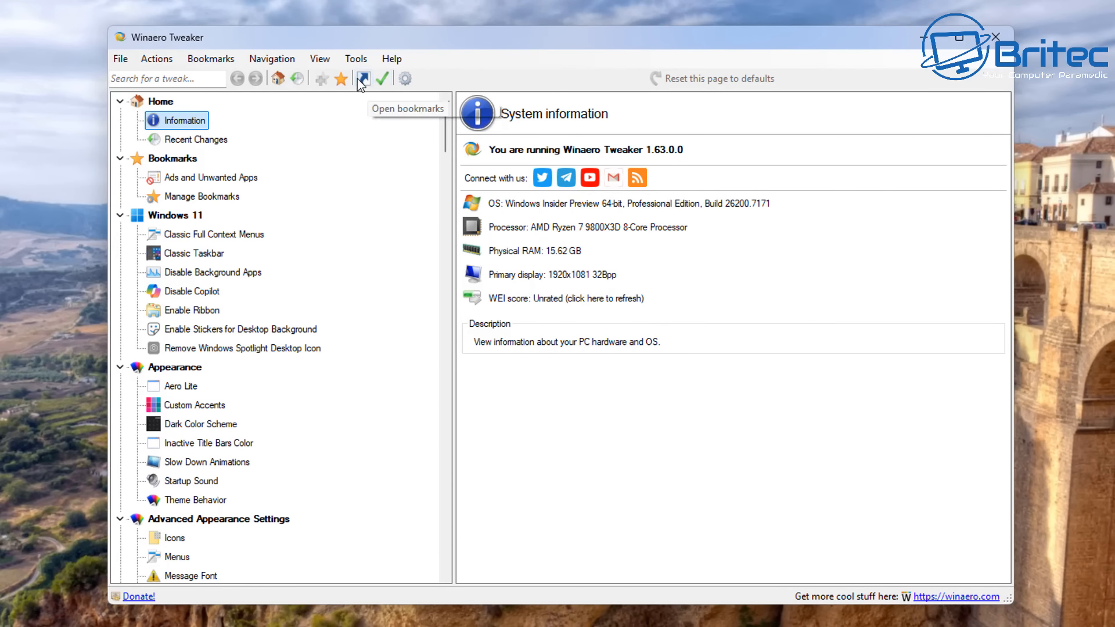
- Reopen Ads and Unwanted Apps from the recent changes, leave only Timeline suggestions and the Recommended section ads sub-options selected, and postpone the reboot
click(297, 80)
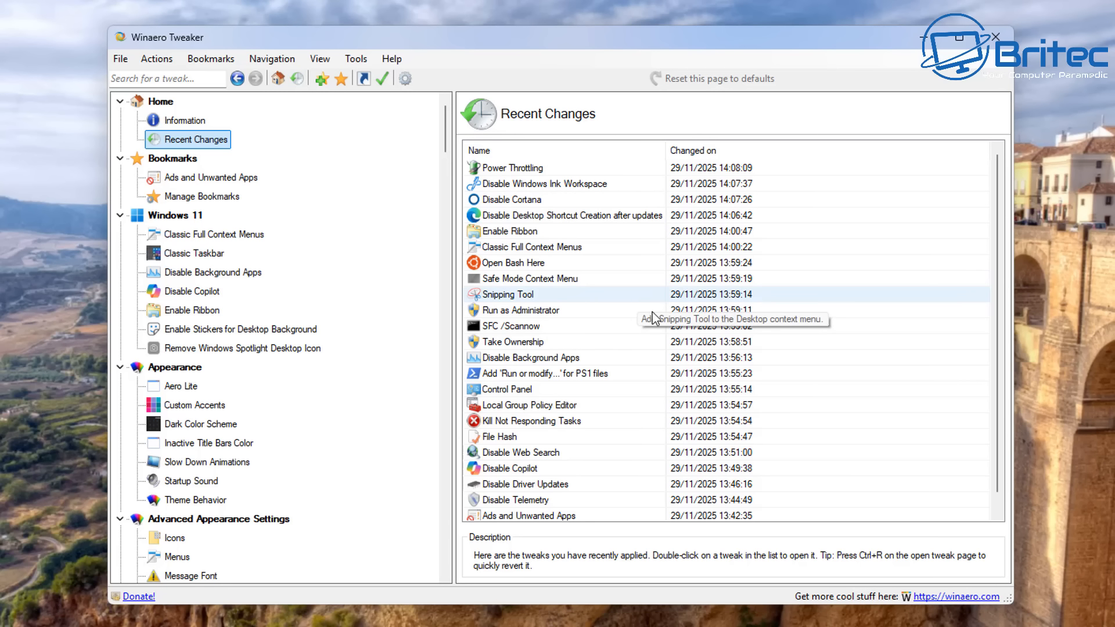
scroll(648, 407, down, 1)
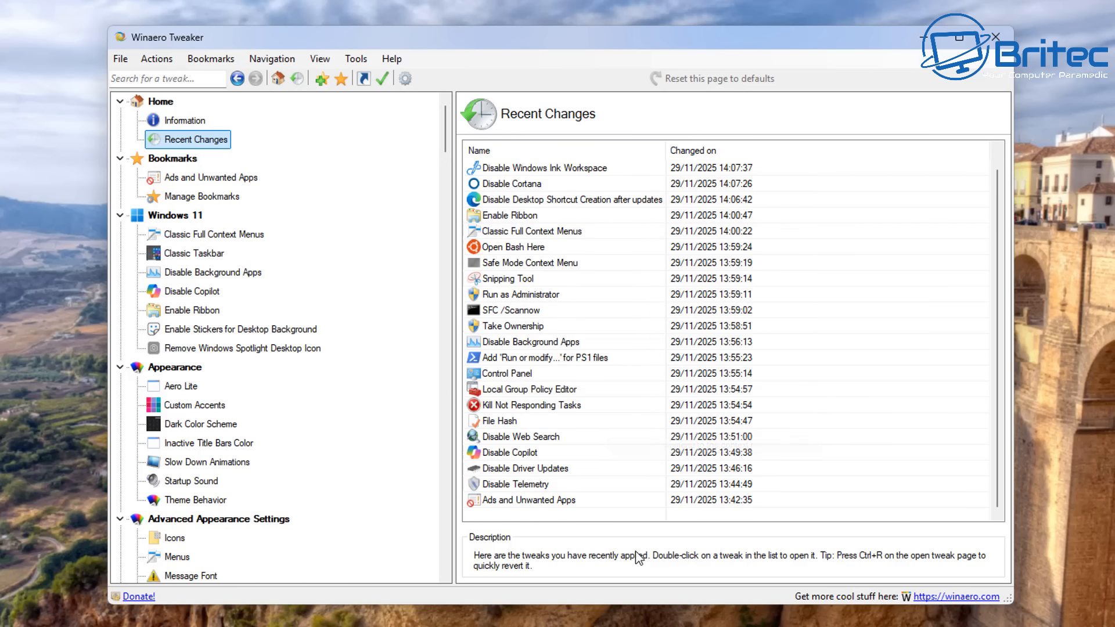
click(535, 500)
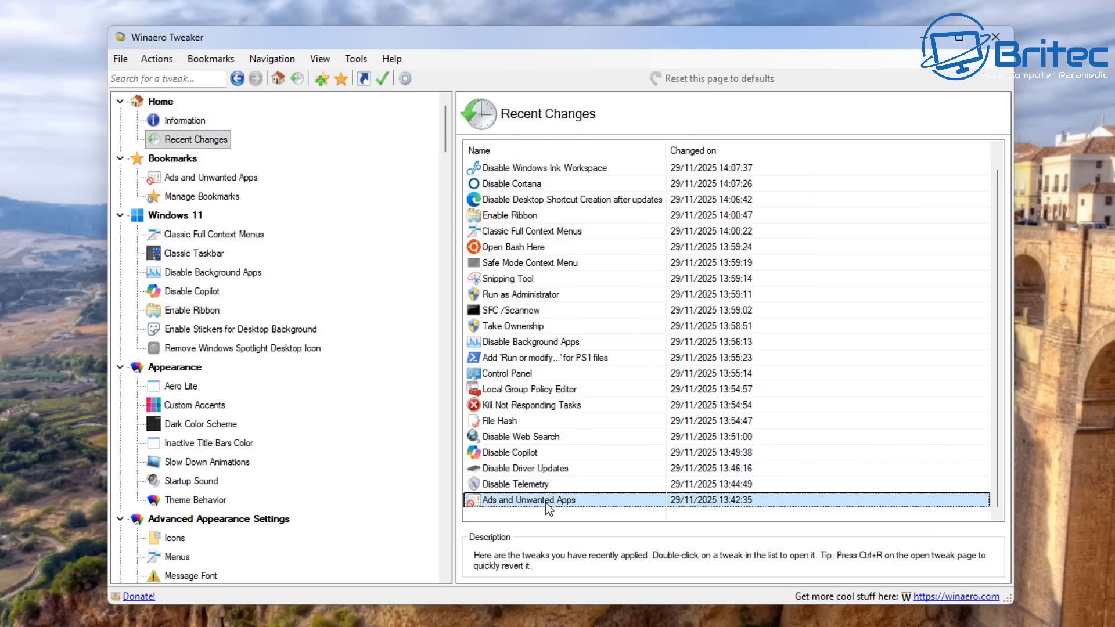
double_click(545, 501)
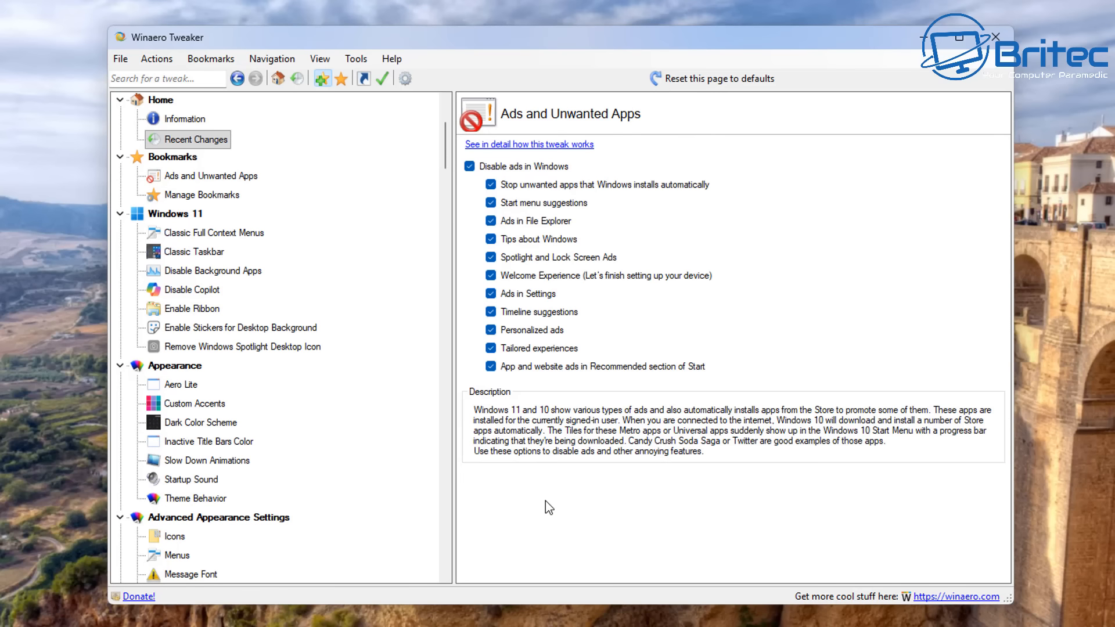
click(469, 167)
click(491, 313)
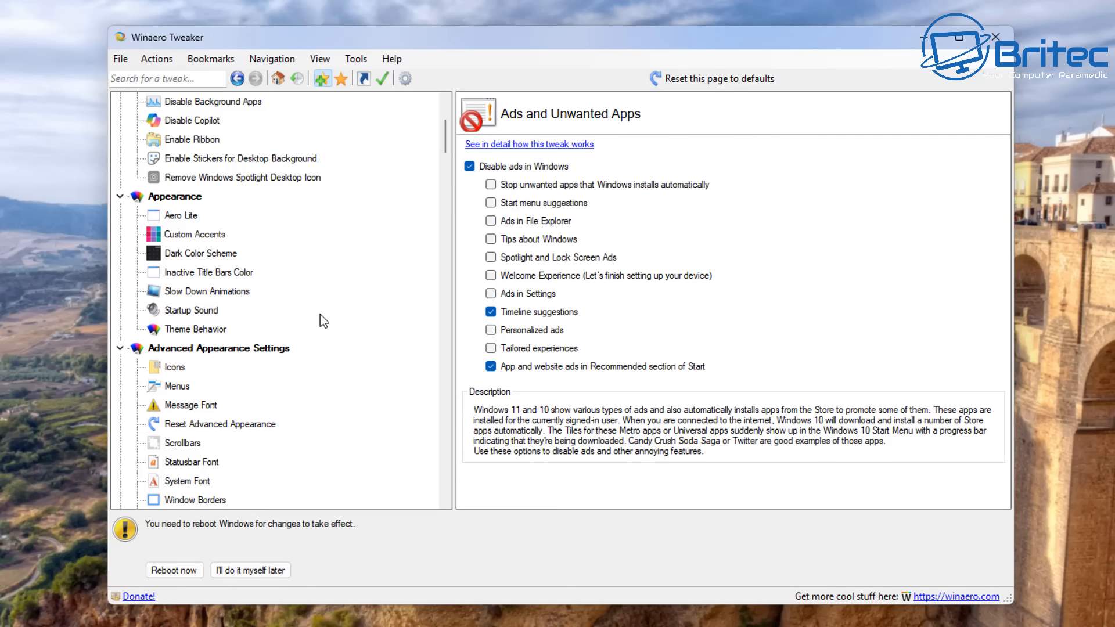
click(273, 570)
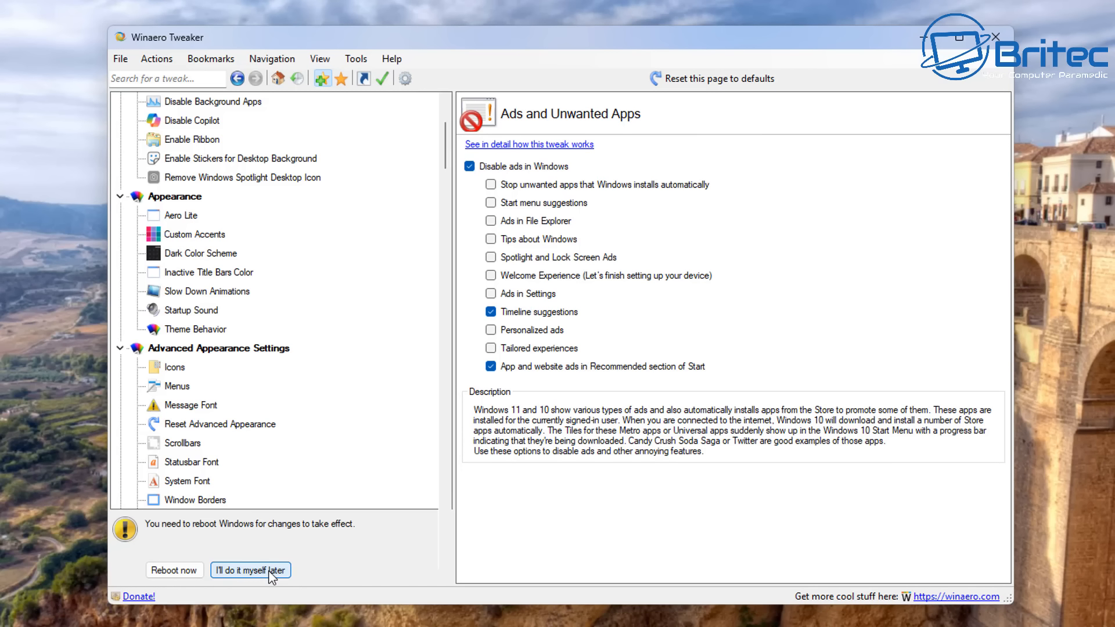
- Return to the recent changes list and open the Disable Telemetry tweak to review its setting
click(297, 83)
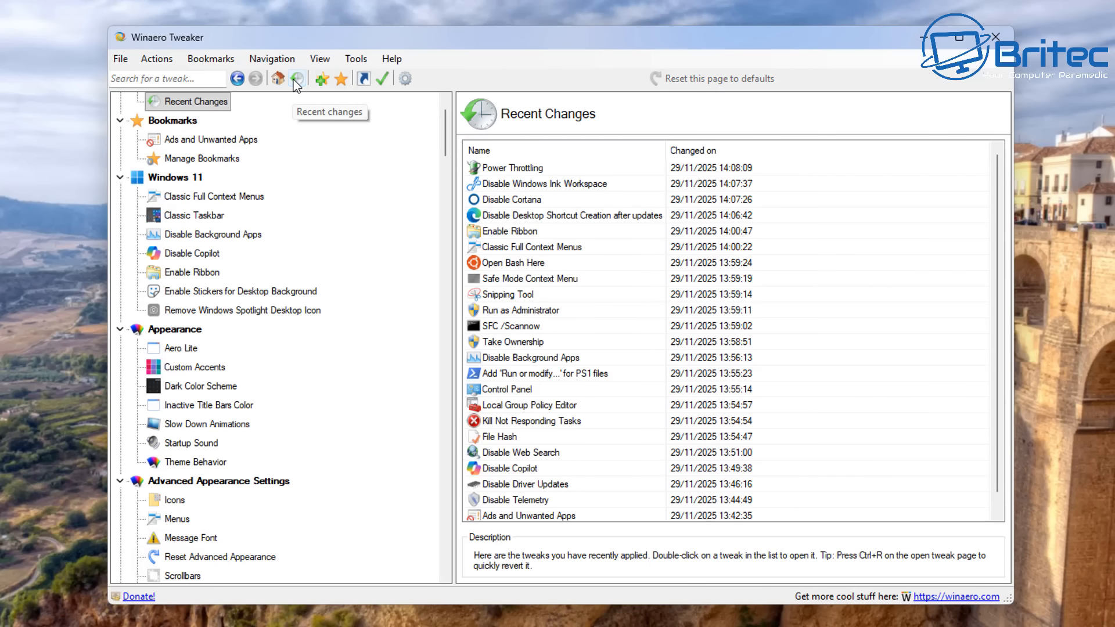
click(523, 499)
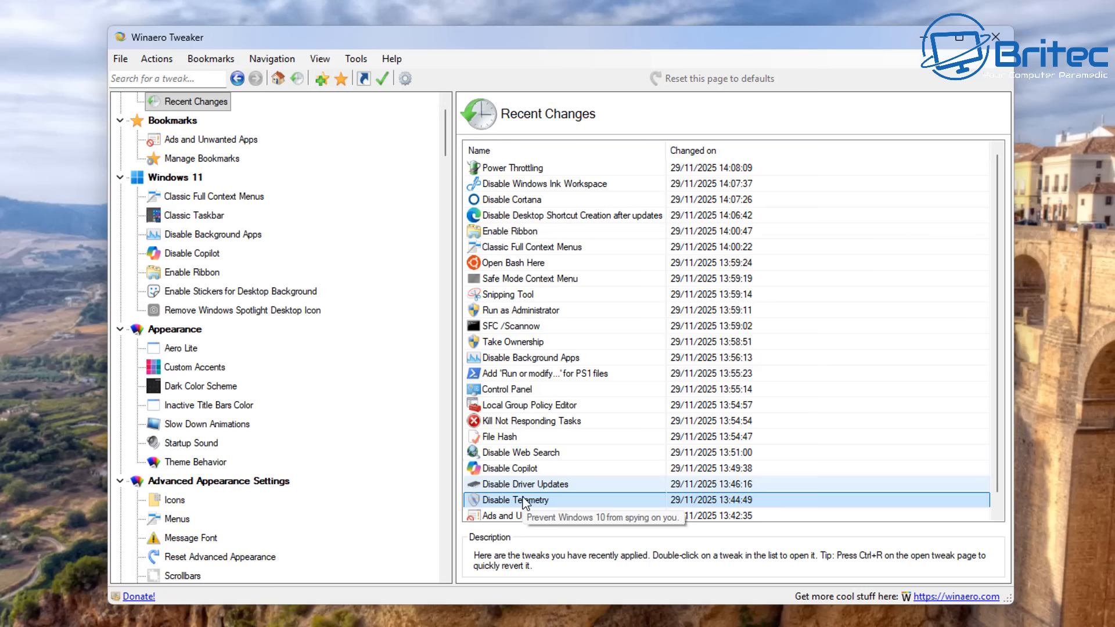
double_click(525, 500)
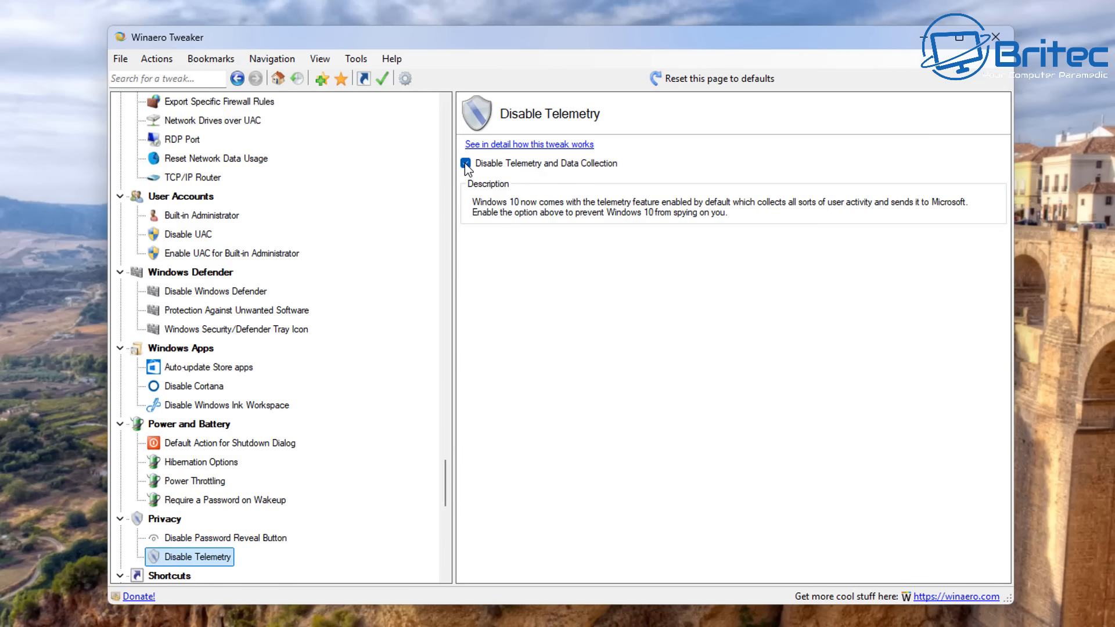
- Open Enable Ribbon from the recent changes, turn off permanently enabling classic File Explorer with Ribbon, and close Winaero Tweaker
click(300, 82)
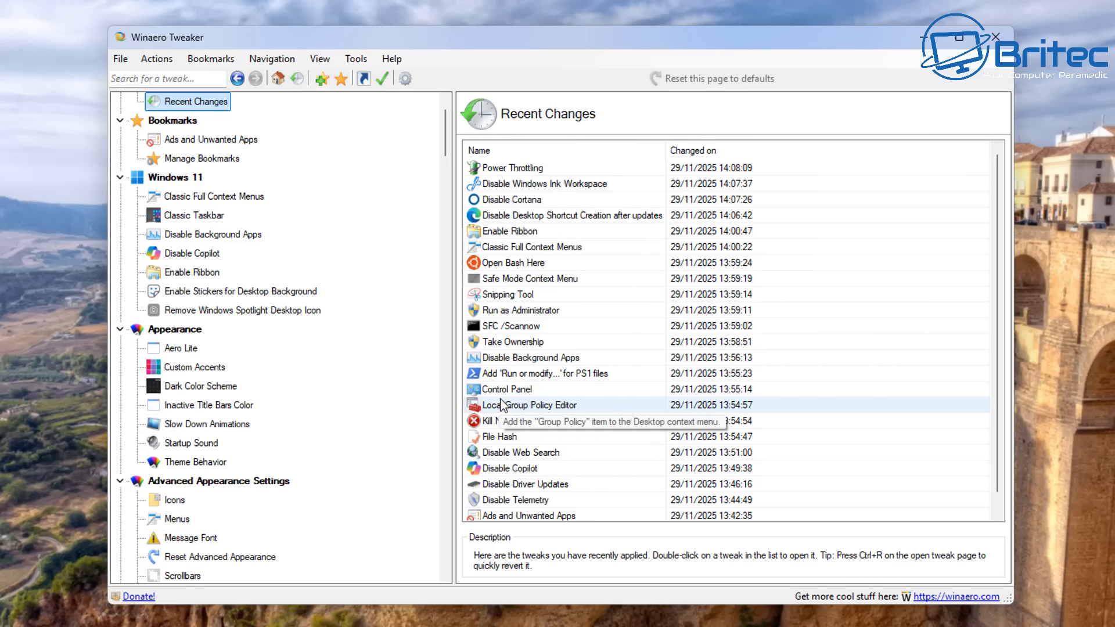
click(503, 232)
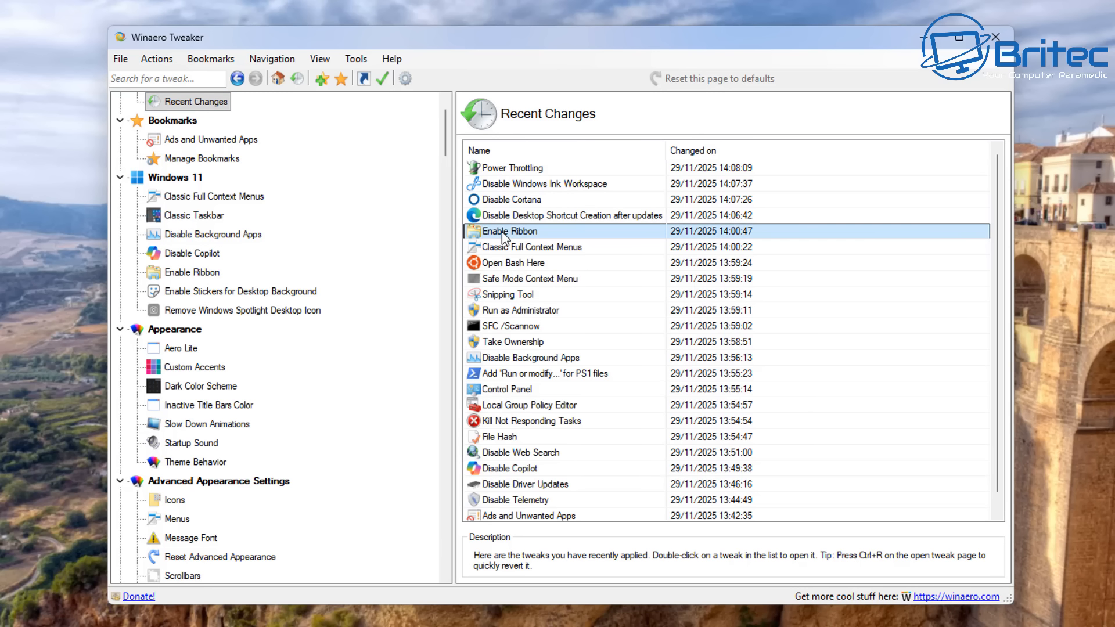
double_click(503, 233)
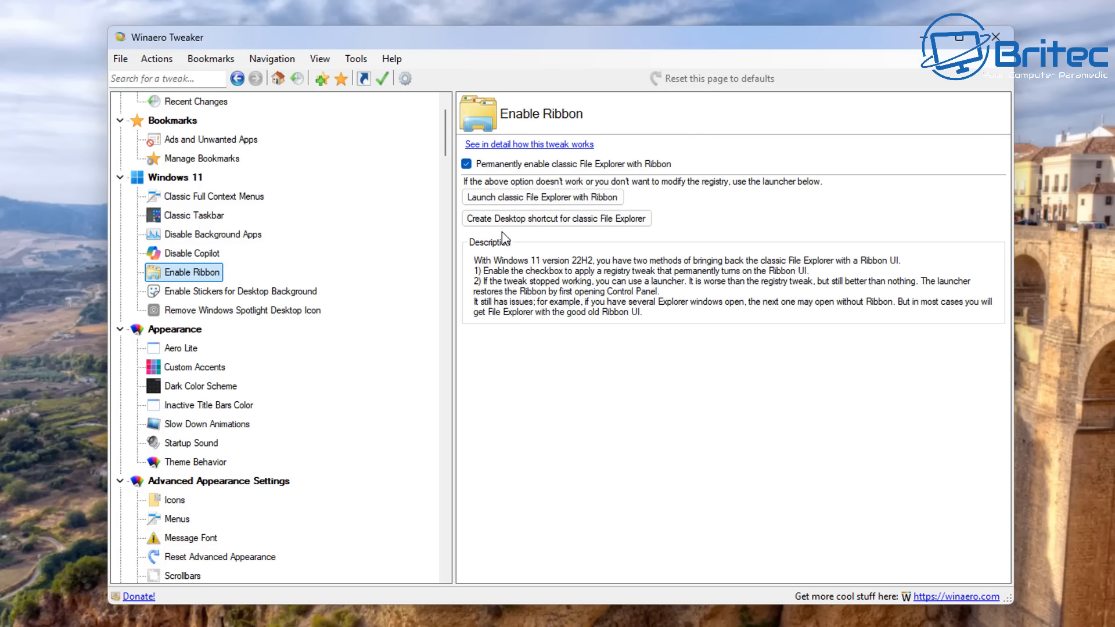
click(464, 165)
click(466, 165)
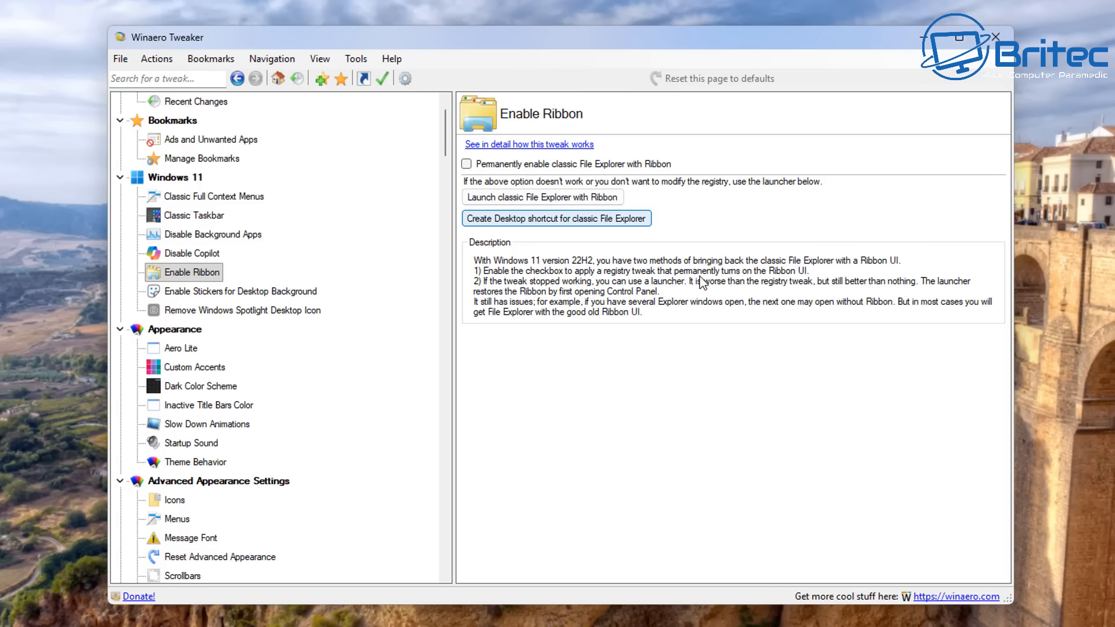
click(995, 37)
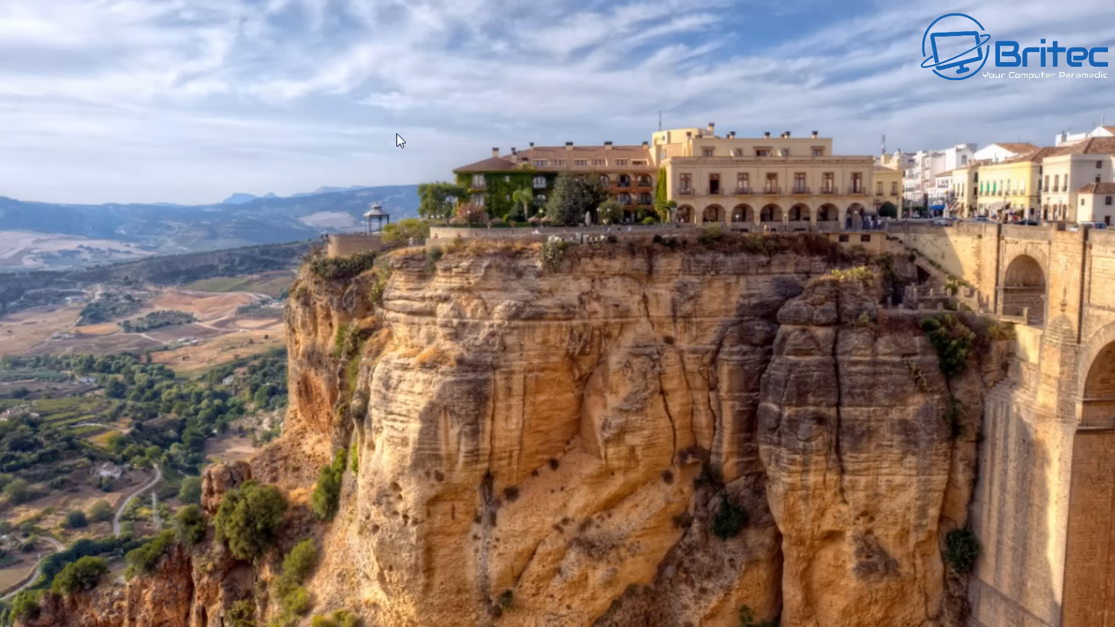